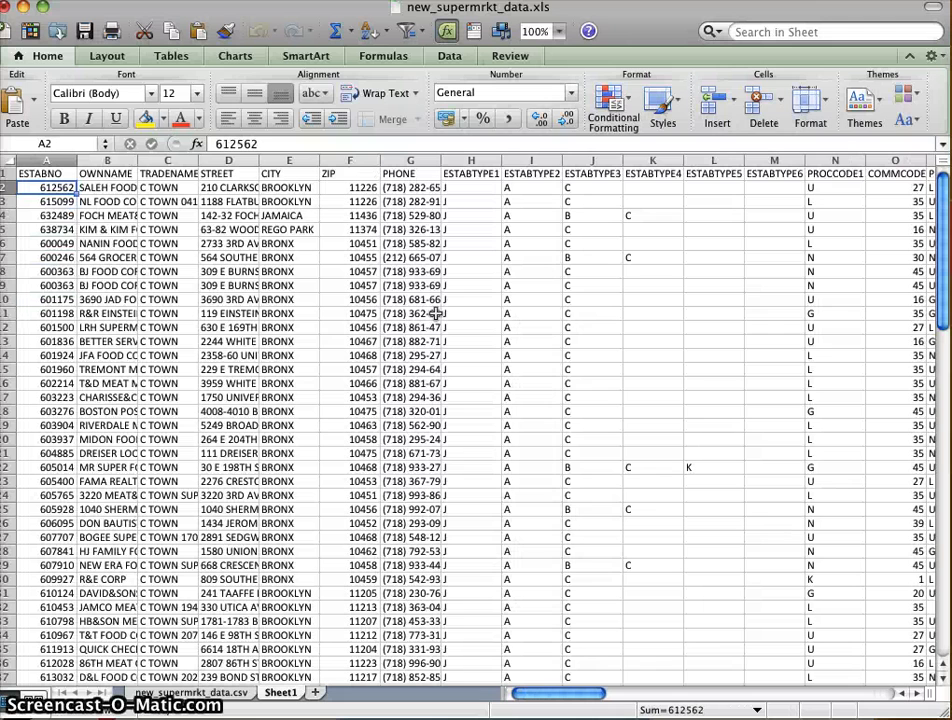
# Step: Delete the duplicate record in row 9, whose ESTABNO repeats the one in the row above
pyautogui.hotkey('shift', 'Down')
pyautogui.hotkey('shift', 'Down')
pyautogui.hotkey('shift', 'Down')
pyautogui.hotkey('shift', 'Down')
pyautogui.hotkey('shift', 'Down')
pyautogui.hotkey('shift', 'Down')
pyautogui.hotkey('shift', 'Down')
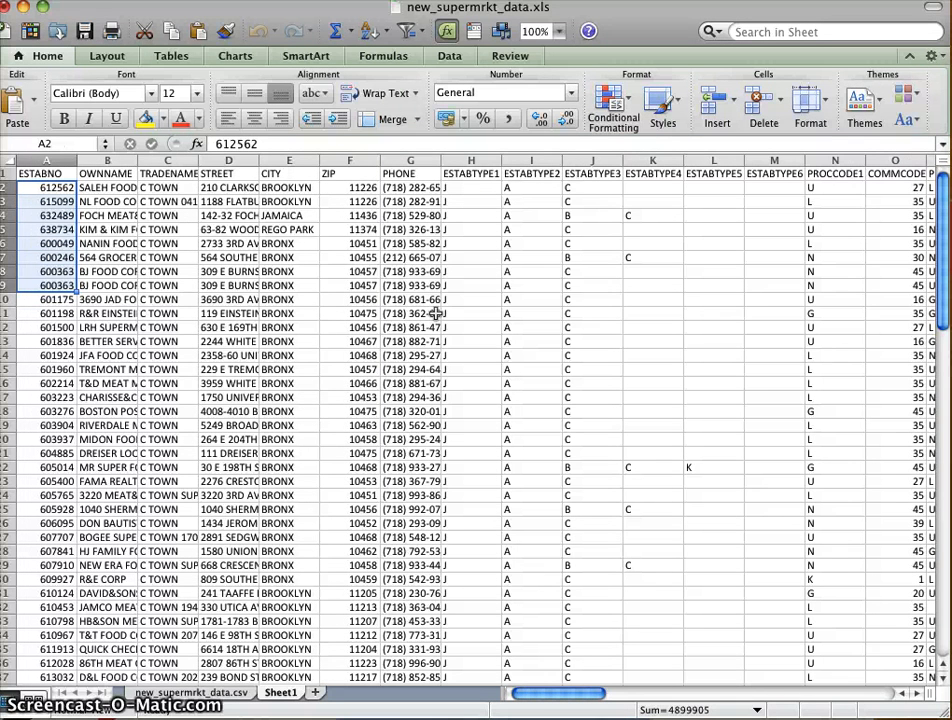
pyautogui.press('Up')
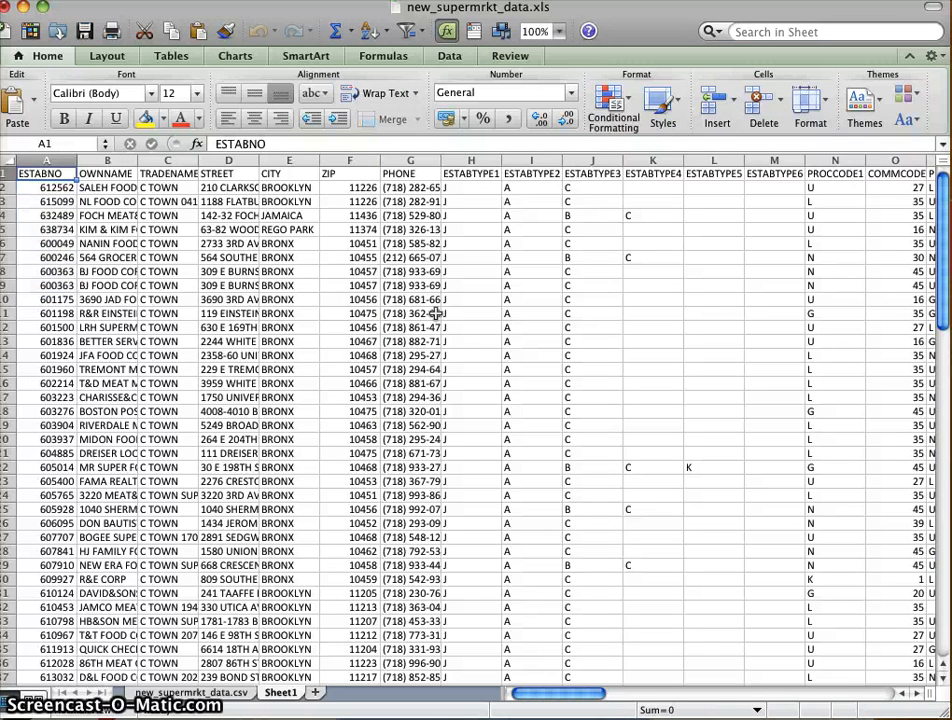
pyautogui.rightClick(3, 286)
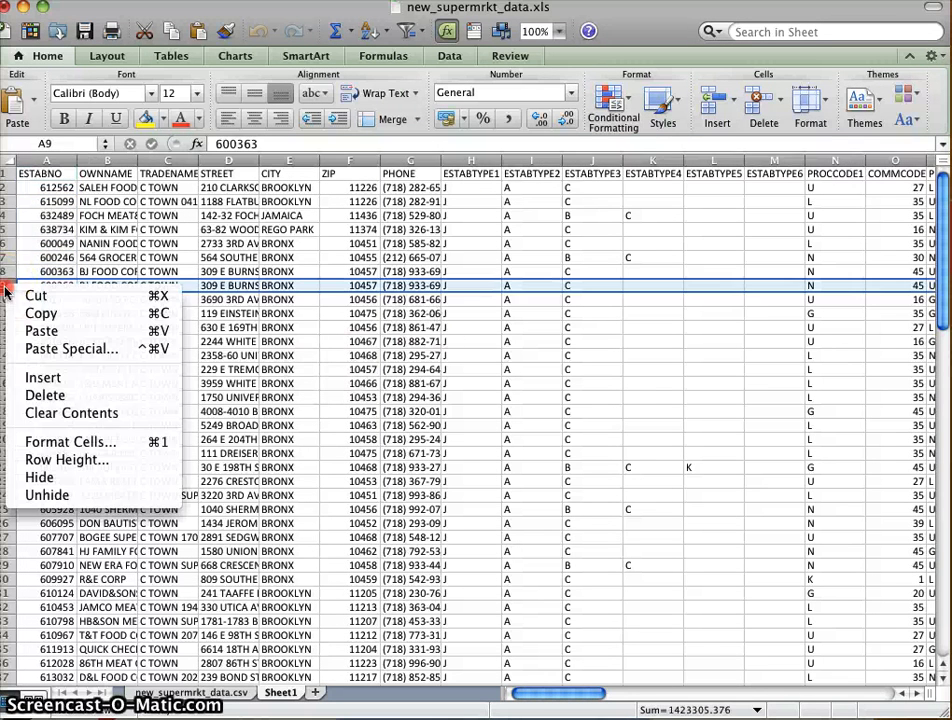
pyautogui.click(47, 397)
pyautogui.click(47, 357)
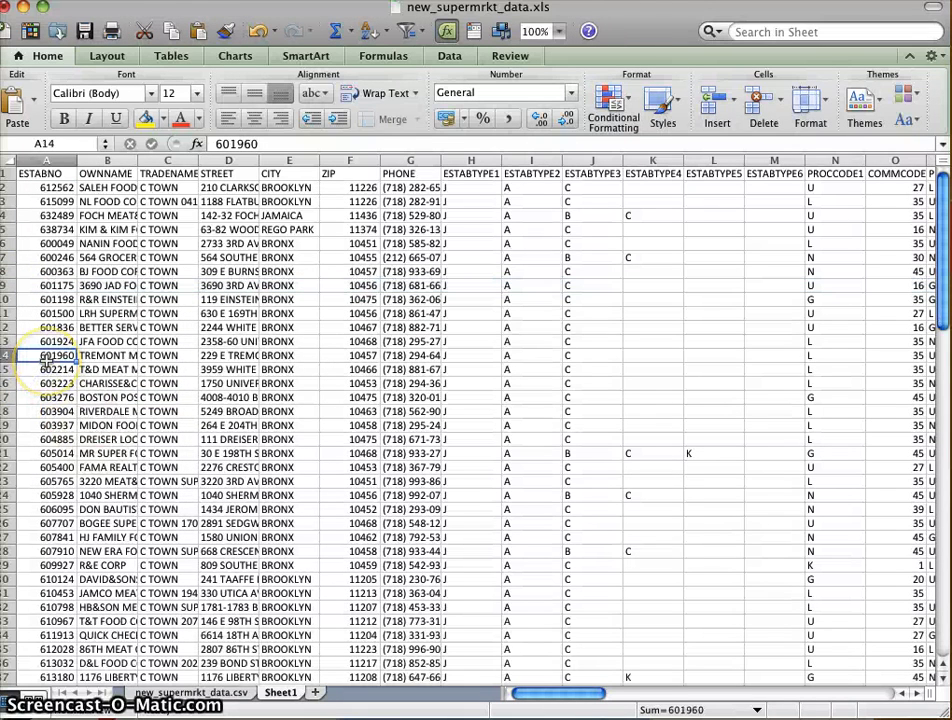
# Step: Examine the ESTABNO column from row 14 down to row 71 for duplicate establishment numbers
pyautogui.press('Up')
pyautogui.press('Up')
pyautogui.press('Down')
pyautogui.press('Down')
pyautogui.press('Down')
pyautogui.press('Down')
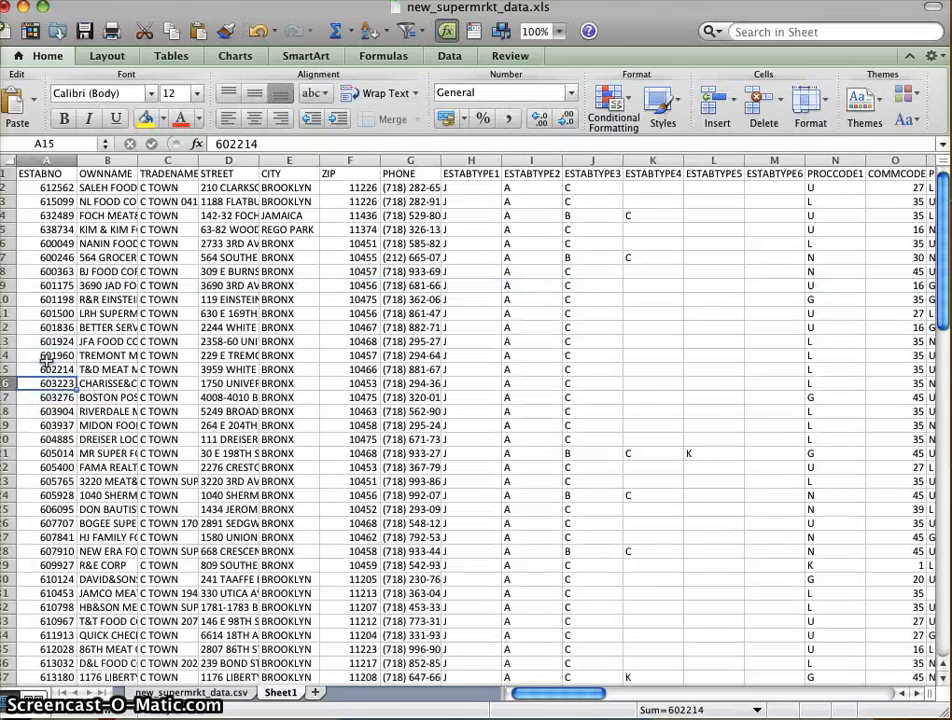
pyautogui.press('Down')
pyautogui.press('Down')
pyautogui.press('Down')
pyautogui.press('Down')
pyautogui.press('Down')
pyautogui.press('Down')
pyautogui.press('Down')
pyautogui.press('Down')
pyautogui.press('Down')
pyautogui.press('Down')
pyautogui.press('Down')
pyautogui.press('Down')
pyautogui.press('Down')
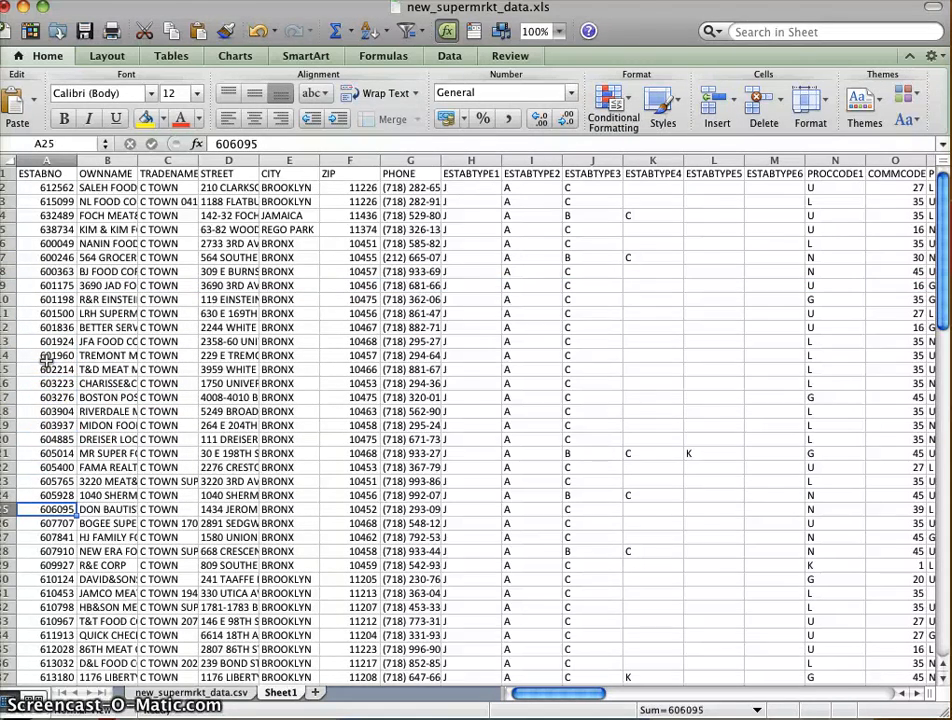
pyautogui.press('Down')
pyautogui.press('Down')
pyautogui.press('Down')
pyautogui.press('Down')
pyautogui.press('Down')
pyautogui.press('Down')
pyautogui.press('Down')
pyautogui.press('Down')
pyautogui.press('Down')
pyautogui.press('Down')
pyautogui.press('Down')
pyautogui.press('Down')
pyautogui.press('Down')
pyautogui.press('Down')
pyautogui.press('Down')
pyautogui.press('Down')
pyautogui.press('Down')
pyautogui.press('Down')
pyautogui.press('Down')
pyautogui.press('Down')
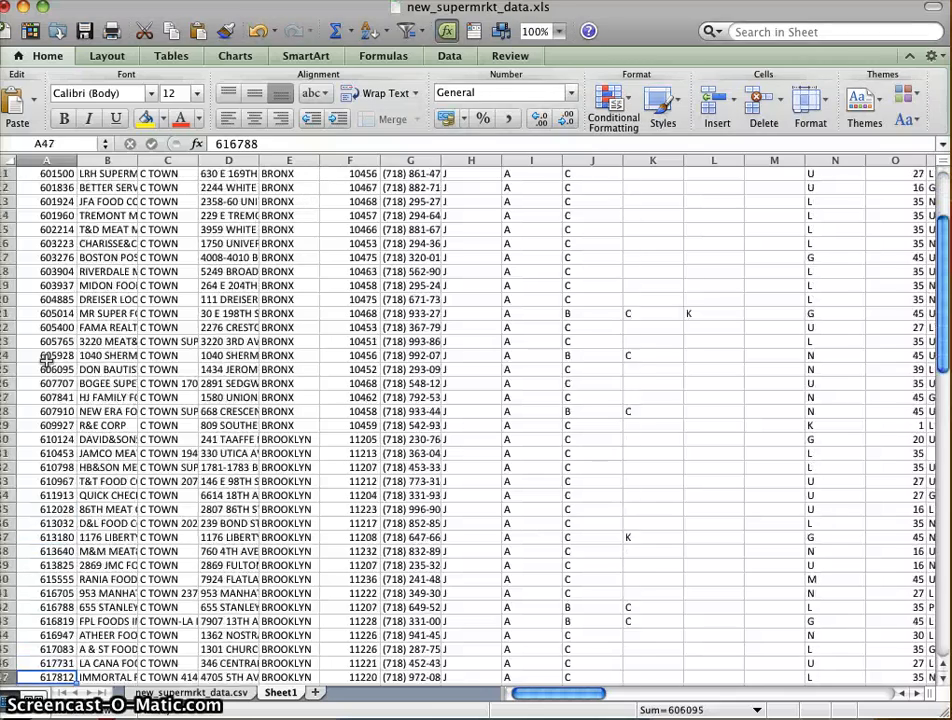
pyautogui.press('Down')
pyautogui.press('Down')
pyautogui.press('Down')
pyautogui.press('Down')
pyautogui.press('Down')
pyautogui.press('Down')
pyautogui.press('Down')
pyautogui.press('Down')
pyautogui.press('Down')
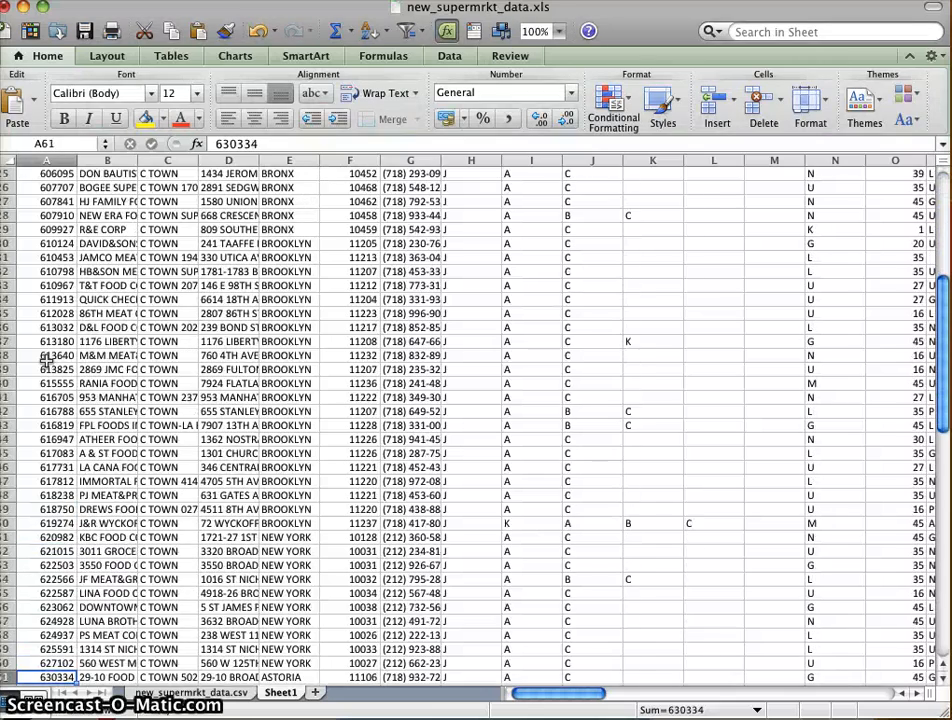
pyautogui.press('Down')
pyautogui.press('Down')
pyautogui.press('Down')
pyautogui.press('Down')
pyautogui.press('Down')
pyautogui.press('Down')
pyautogui.press('Down')
pyautogui.press('Down')
pyautogui.press('Down')
pyautogui.press('Down')
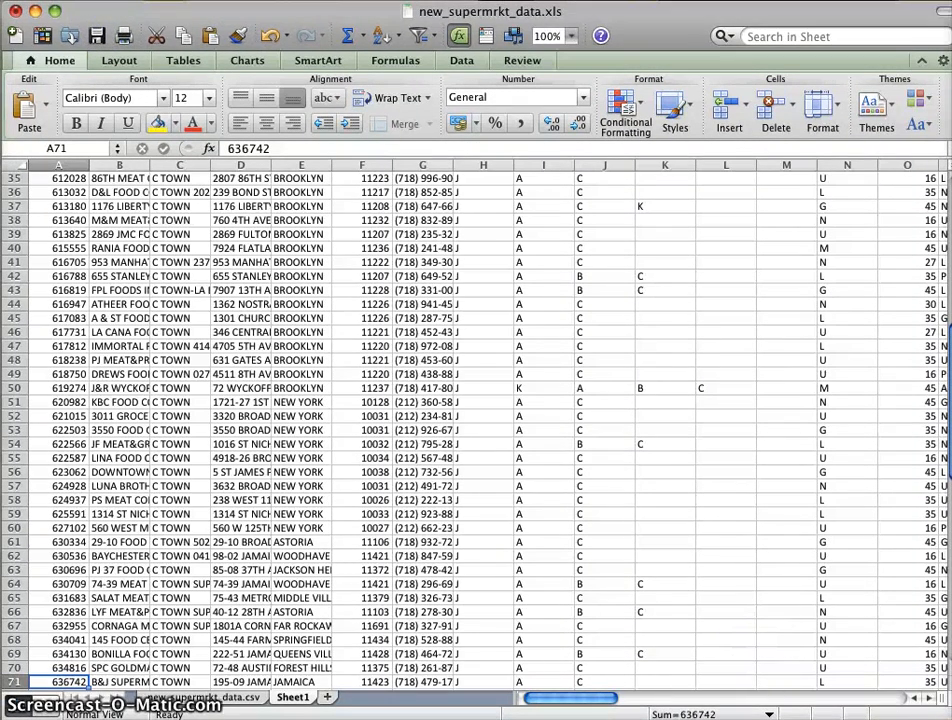
# Step: Fit the workbook window to the screen and check the ESTABNO entries from row 59 to row 70 for duplicates
pyautogui.moveTo(950, 718); pyautogui.dragTo(946, 713)
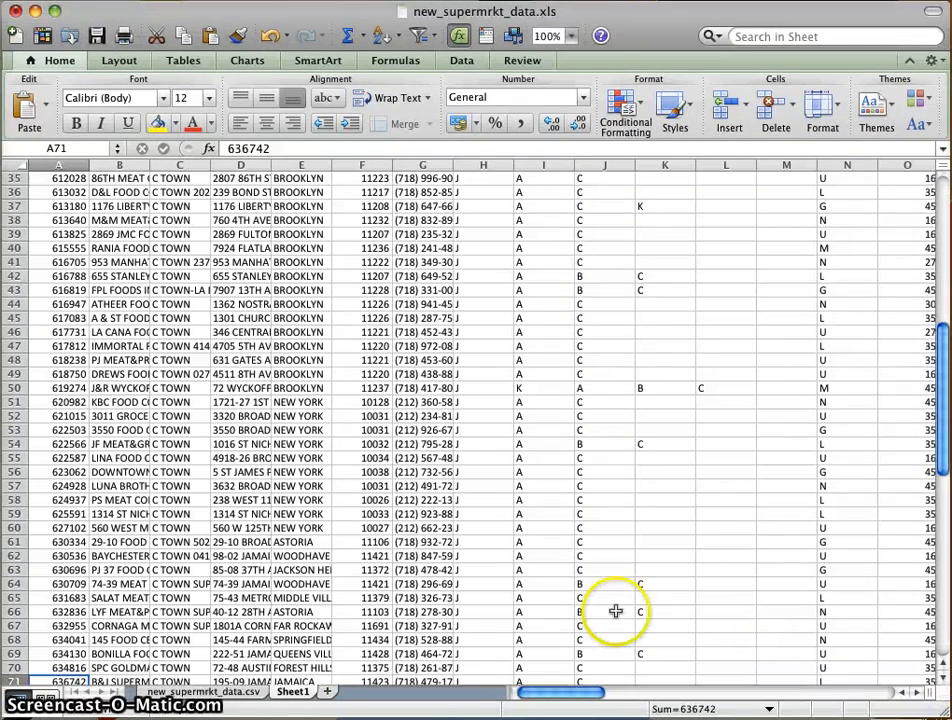
pyautogui.click(155, 513)
pyautogui.press('Left')
pyautogui.press('Left')
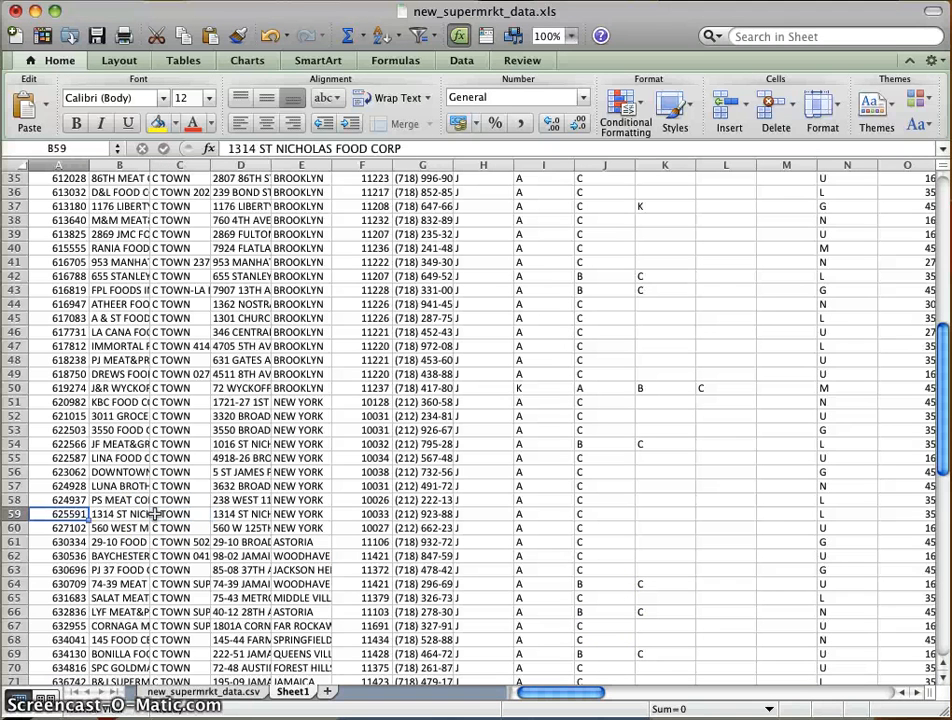
pyautogui.press('Down')
pyautogui.press('Down')
pyautogui.press('Down')
pyautogui.press('Down')
pyautogui.press('Down')
pyautogui.press('Down')
pyautogui.press('Down')
pyautogui.press('Down')
pyautogui.press('Down')
pyautogui.press('Down')
pyautogui.press('Down')
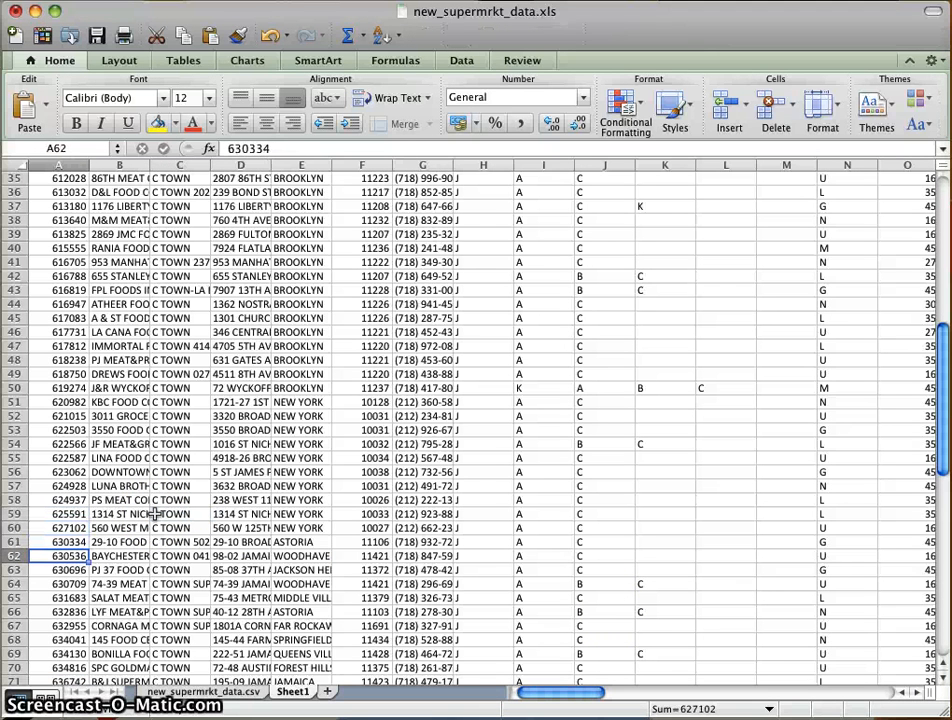
pyautogui.press('Up')
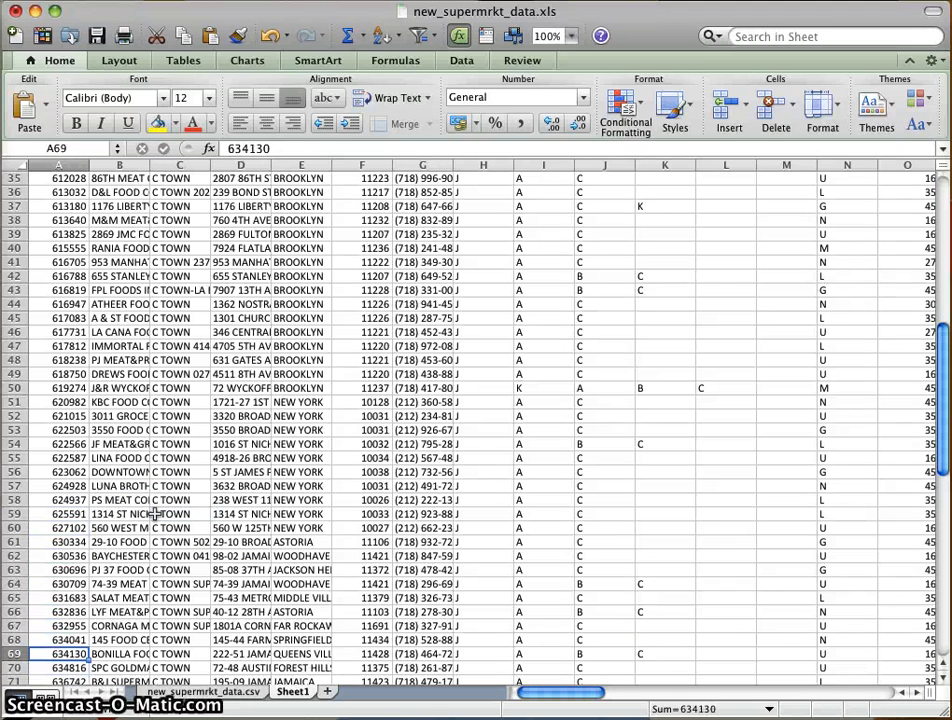
# Step: Widen the SANSCORE01 column so that its full header fits
pyautogui.scroll(10, 170, 412)
pyautogui.hscroll(3, 172, 413)
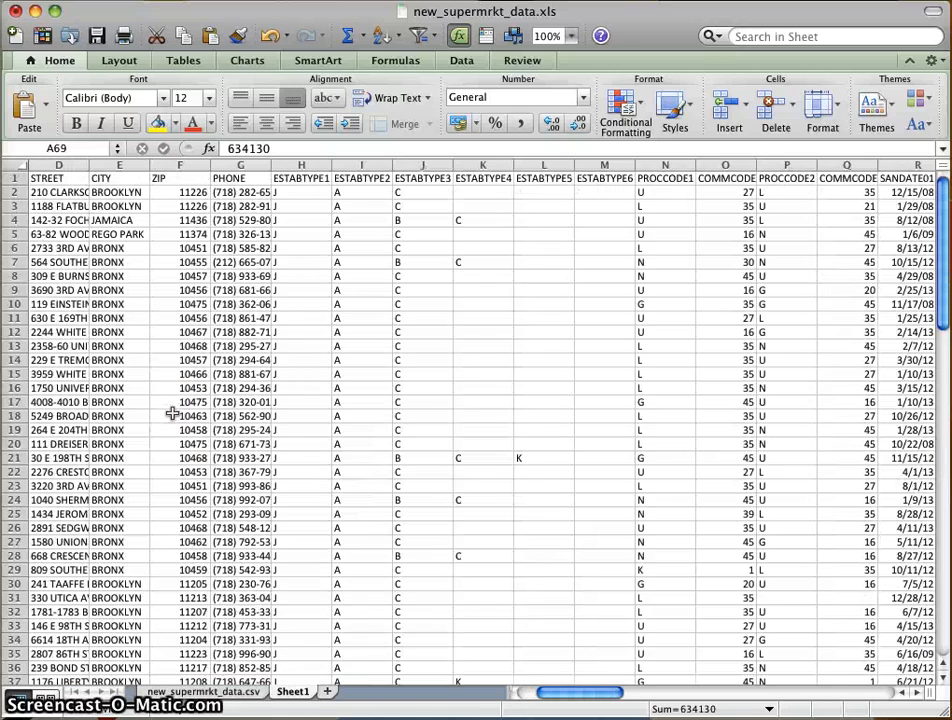
pyautogui.hscroll(9, 172, 413)
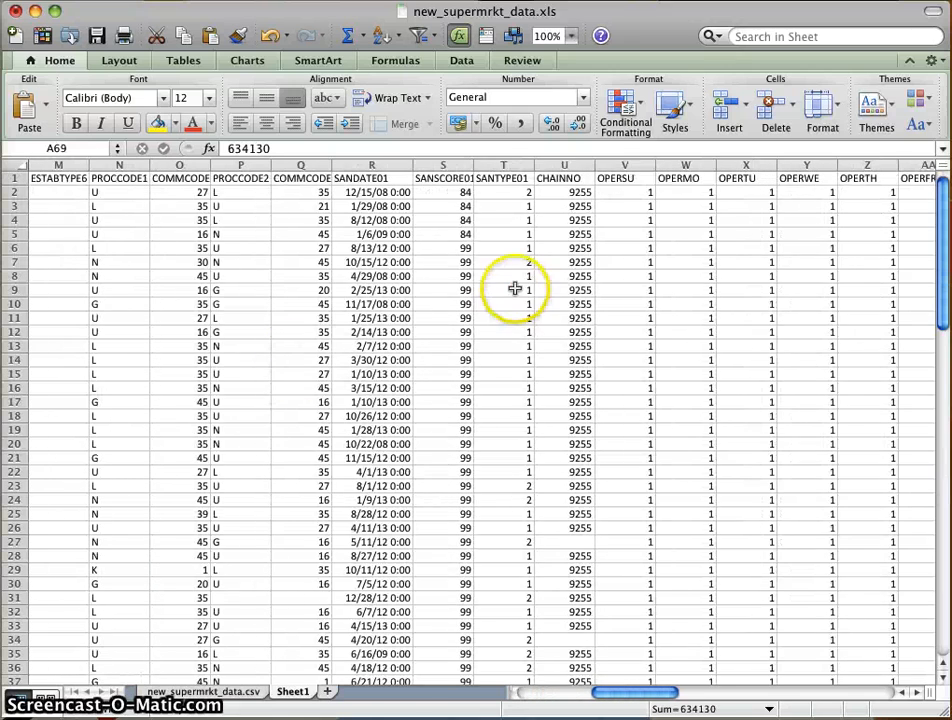
pyautogui.click(444, 191)
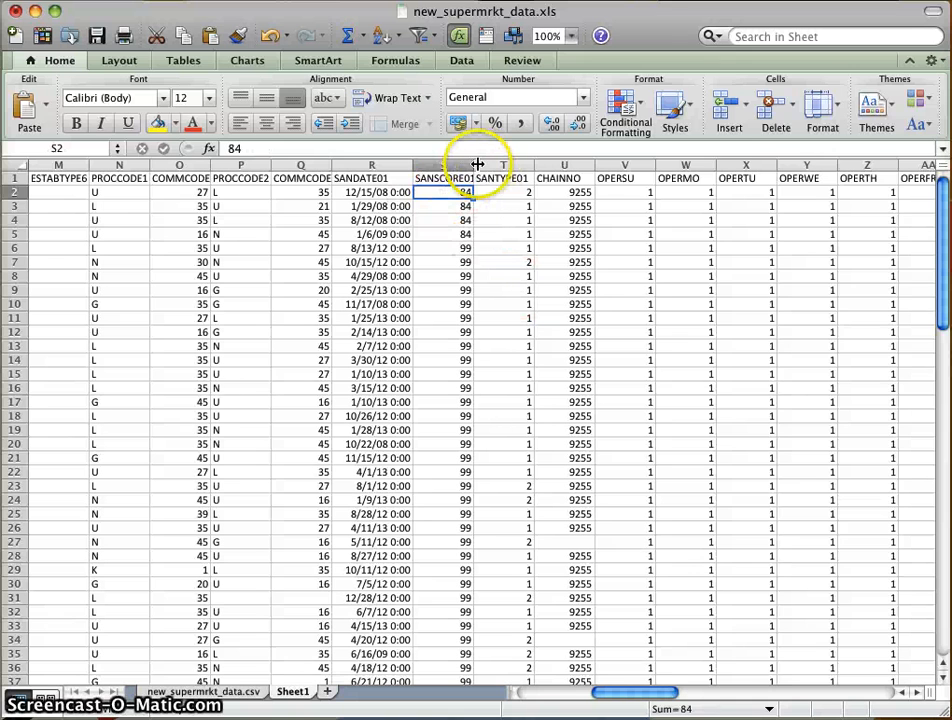
pyautogui.moveTo(476, 163); pyautogui.dragTo(497, 164)
# Step: Sort the whole sheet, treating the first row as headers, by SANSCORE01 values from smallest to largest
pyautogui.click(366, 204)
pyautogui.press('super+a')
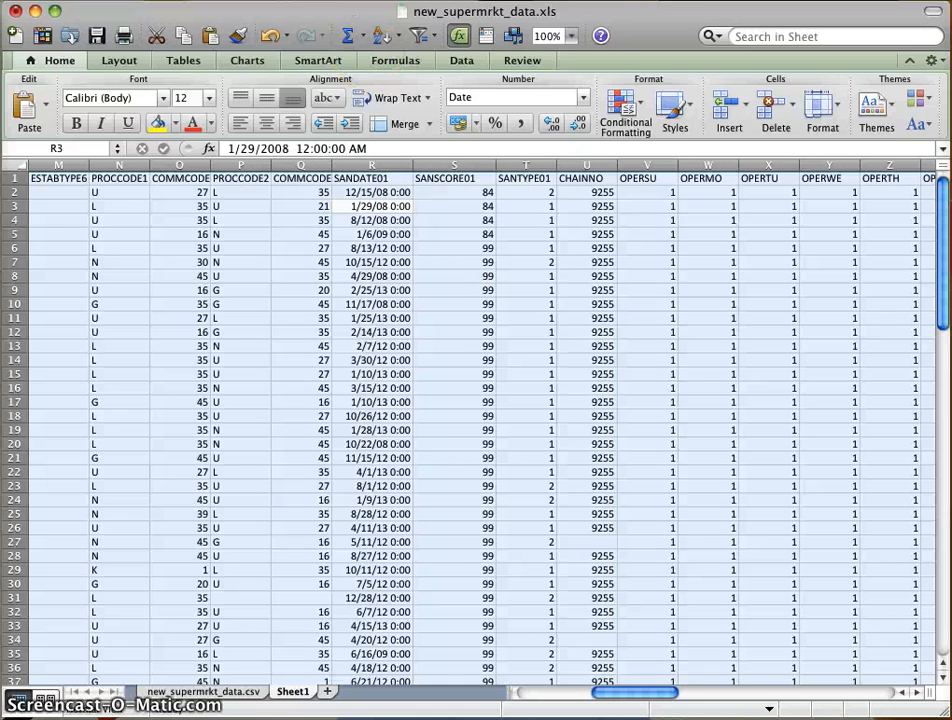
pyautogui.click(393, 1)
pyautogui.click(395, 10)
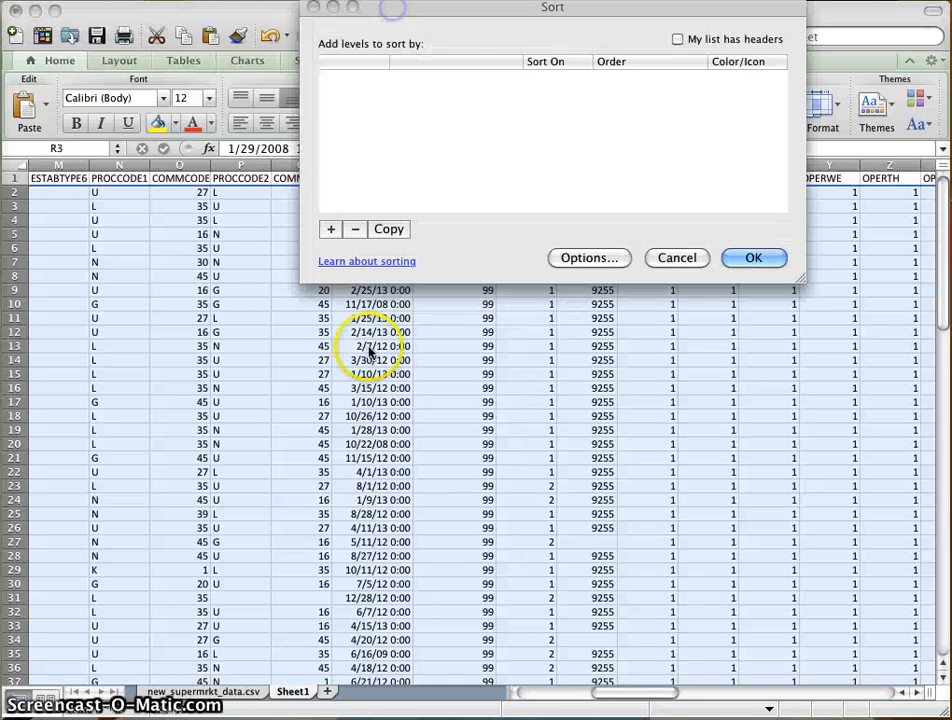
pyautogui.click(512, 80)
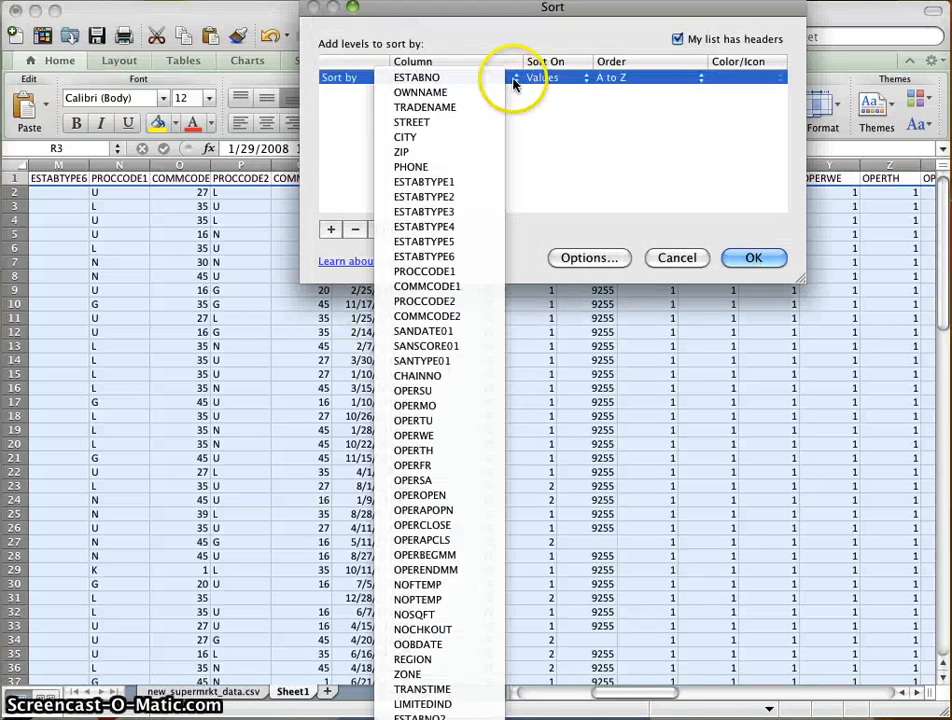
pyautogui.click(461, 345)
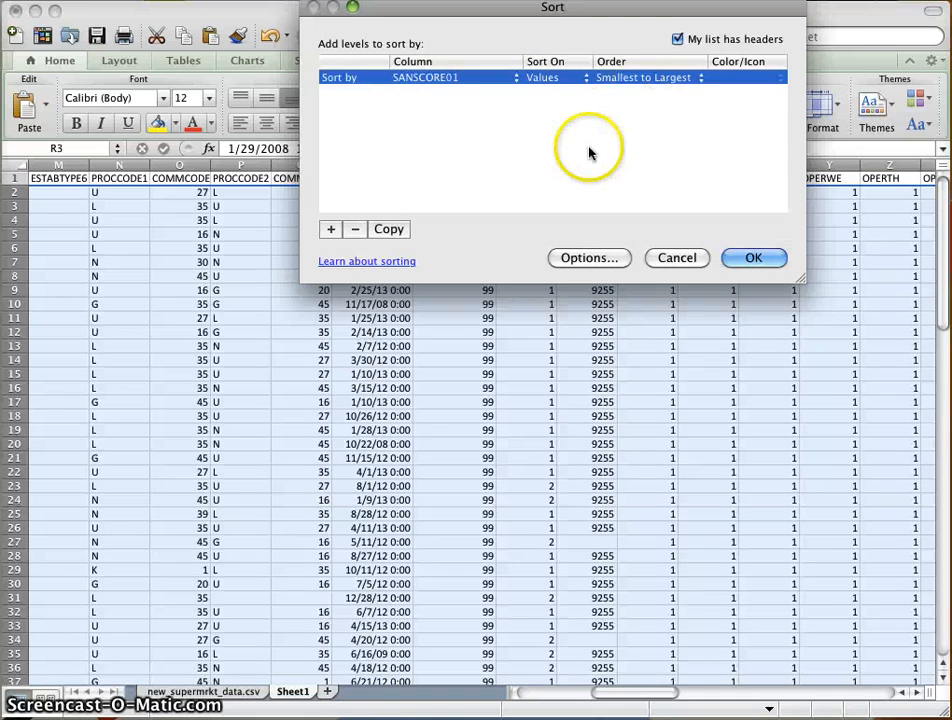
pyautogui.click(753, 258)
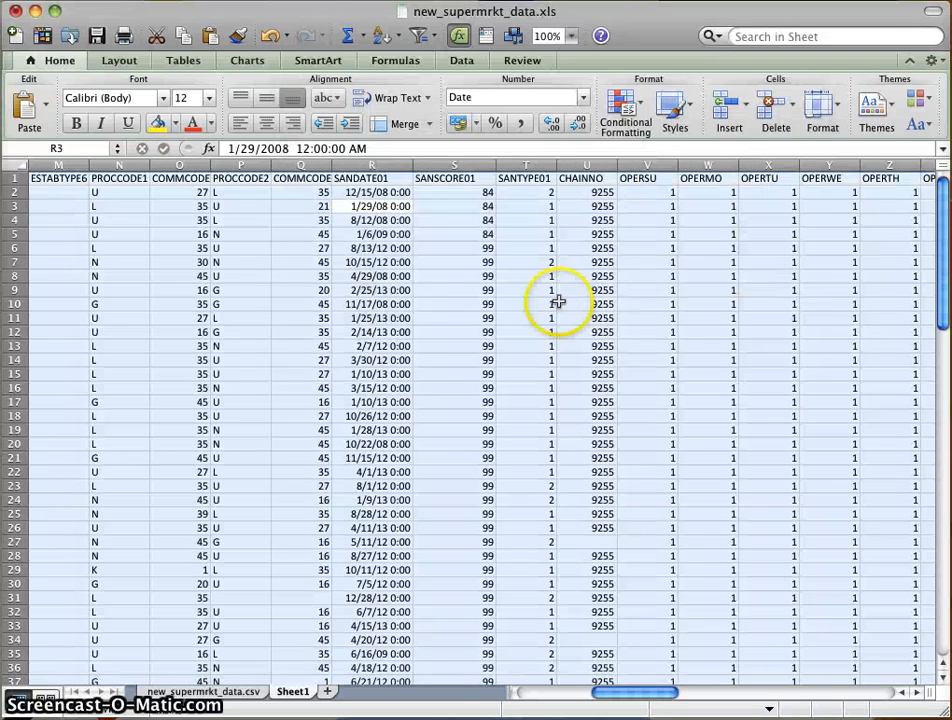
pyautogui.click(444, 214)
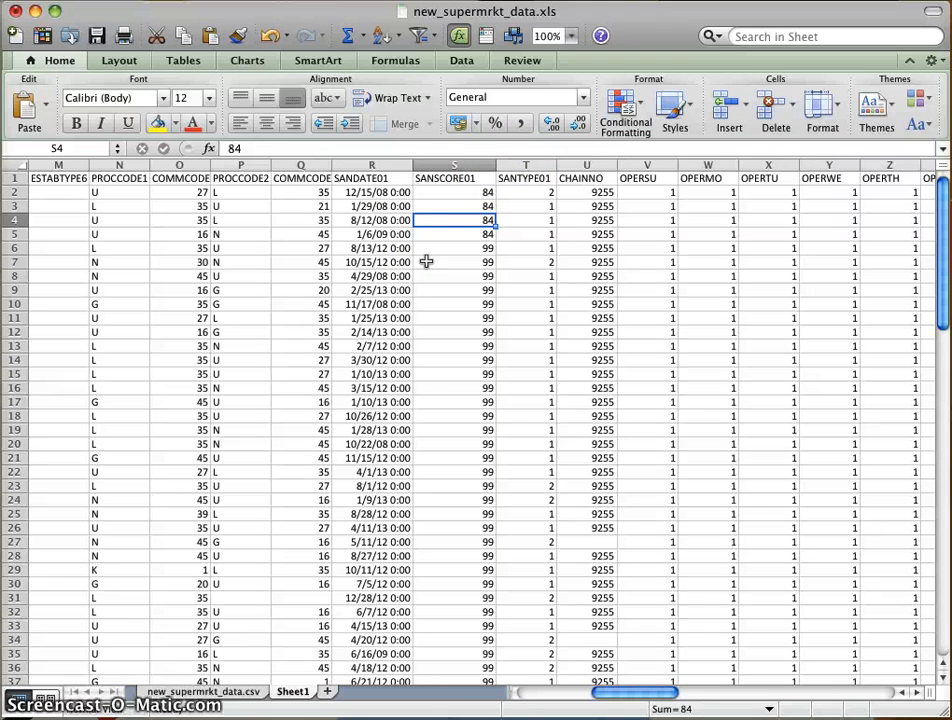
pyautogui.click(442, 226)
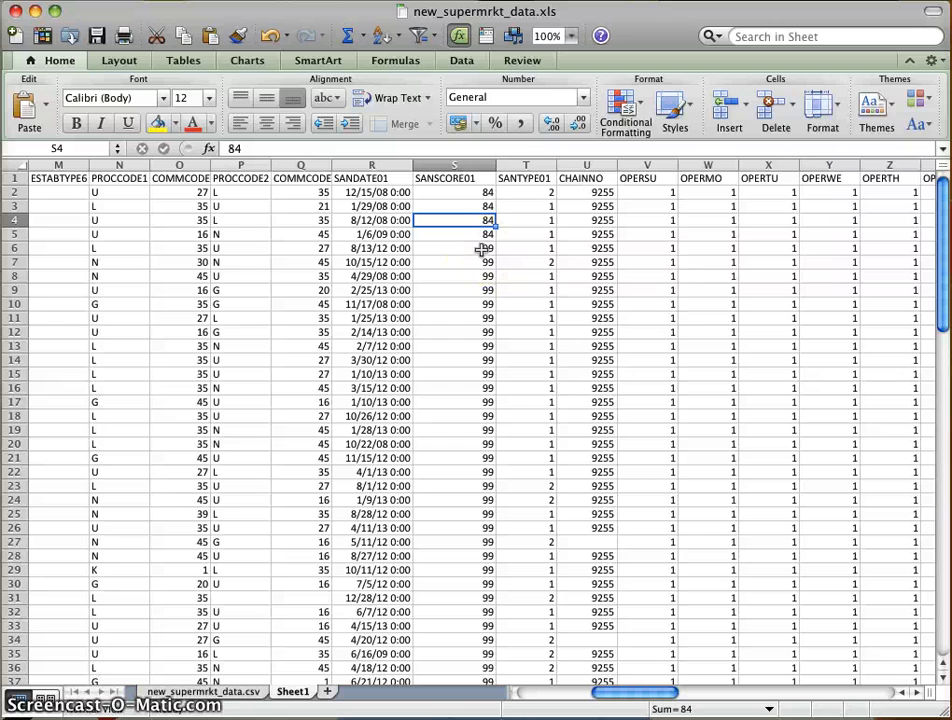
# Step: Insert two blank columns between SANSCORE01 and SANTYPE01
pyautogui.click(522, 166)
pyautogui.rightClick(524, 164)
pyautogui.click(562, 252)
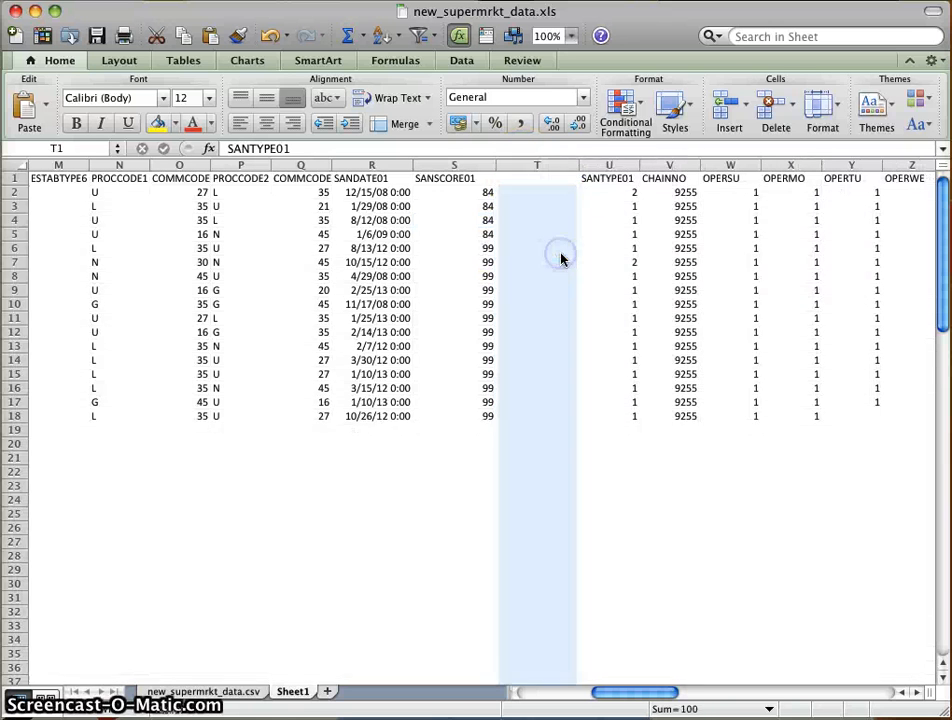
pyautogui.click(545, 191)
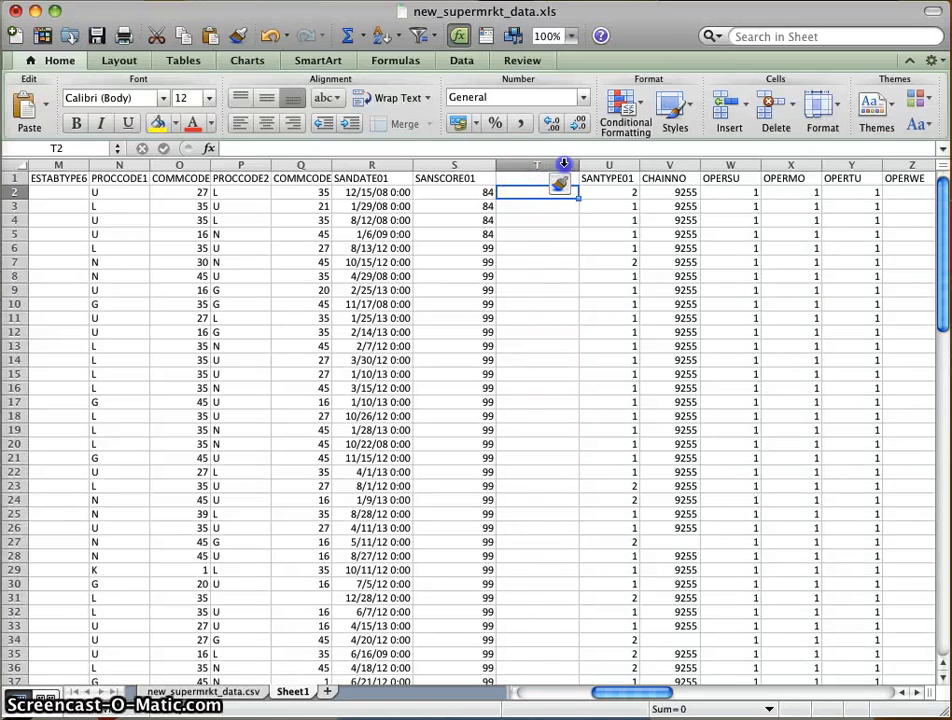
pyautogui.rightClick(562, 165)
pyautogui.click(605, 256)
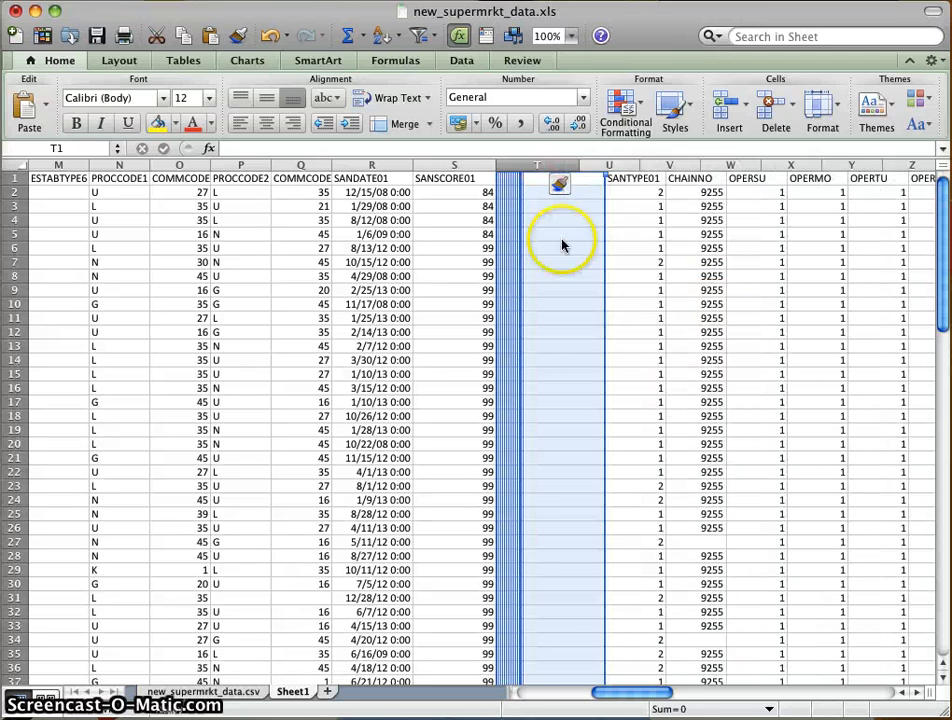
pyautogui.click(511, 191)
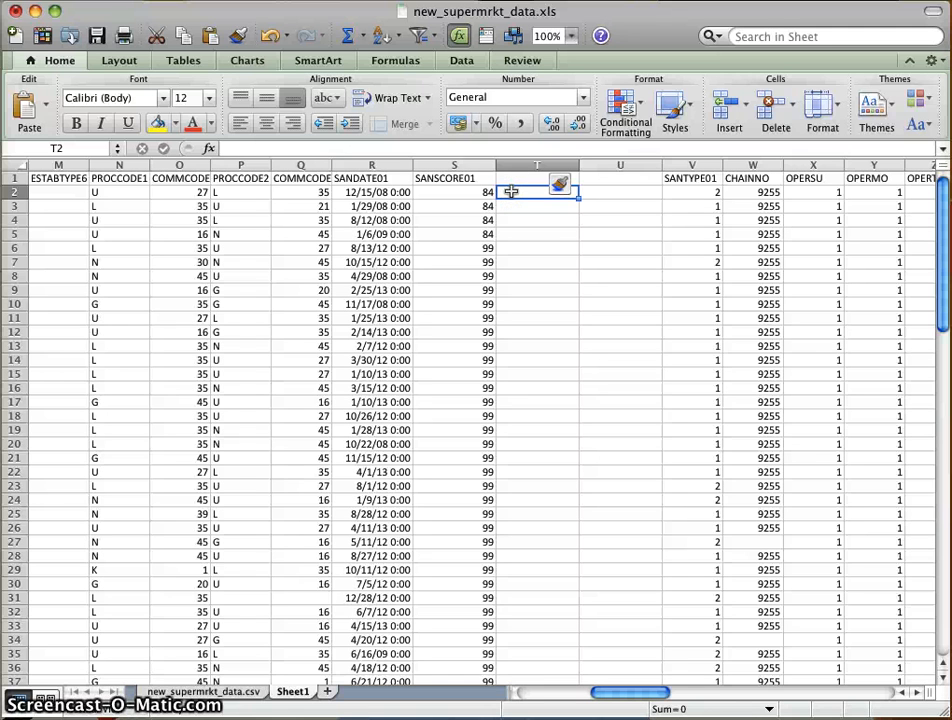
# Step: Enter a formula in T1 that sums the SANSCORE01 values from S2 to S76
pyautogui.click(511, 196)
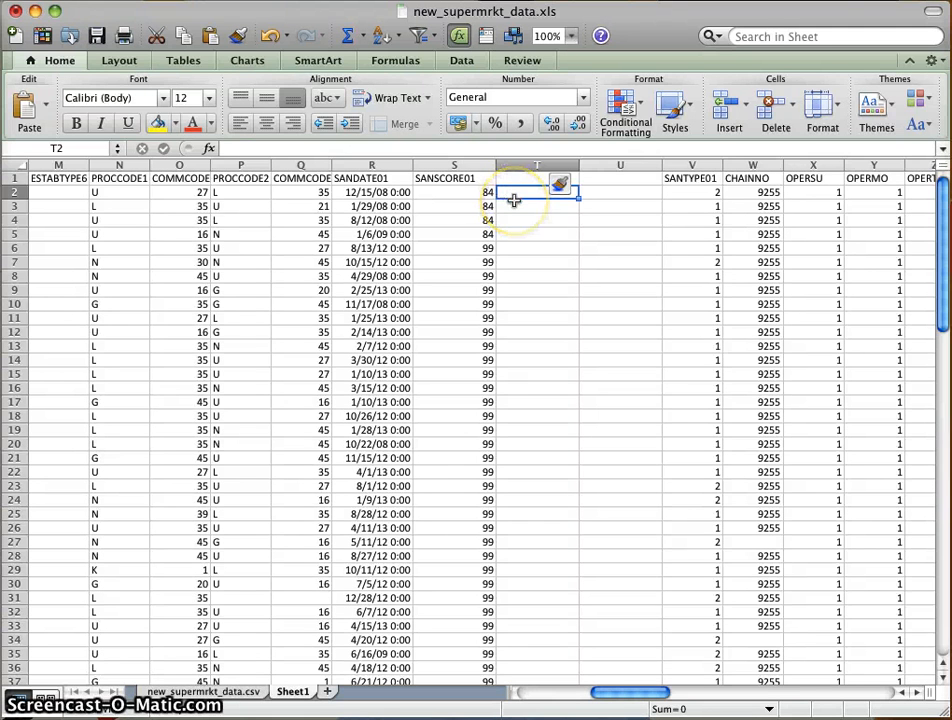
pyautogui.press('Up')
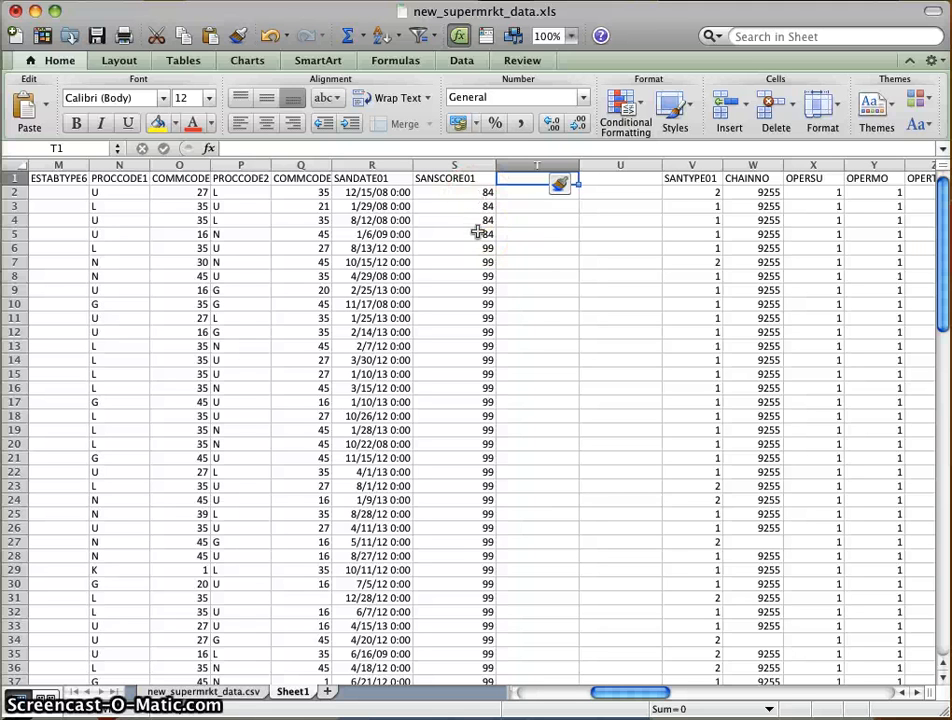
pyautogui.write('=')
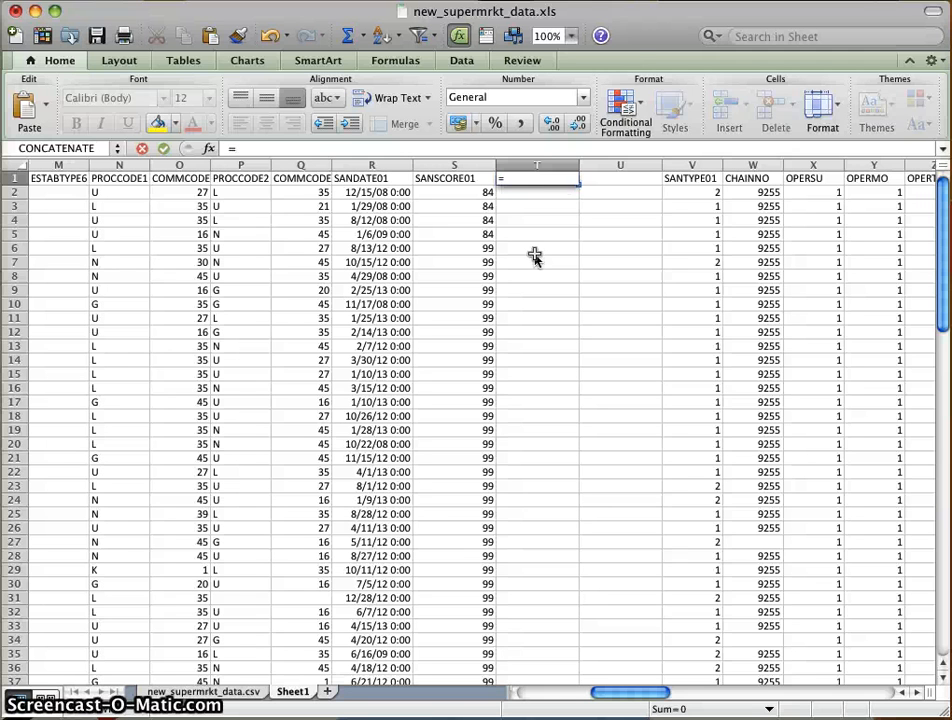
pyautogui.click(534, 255)
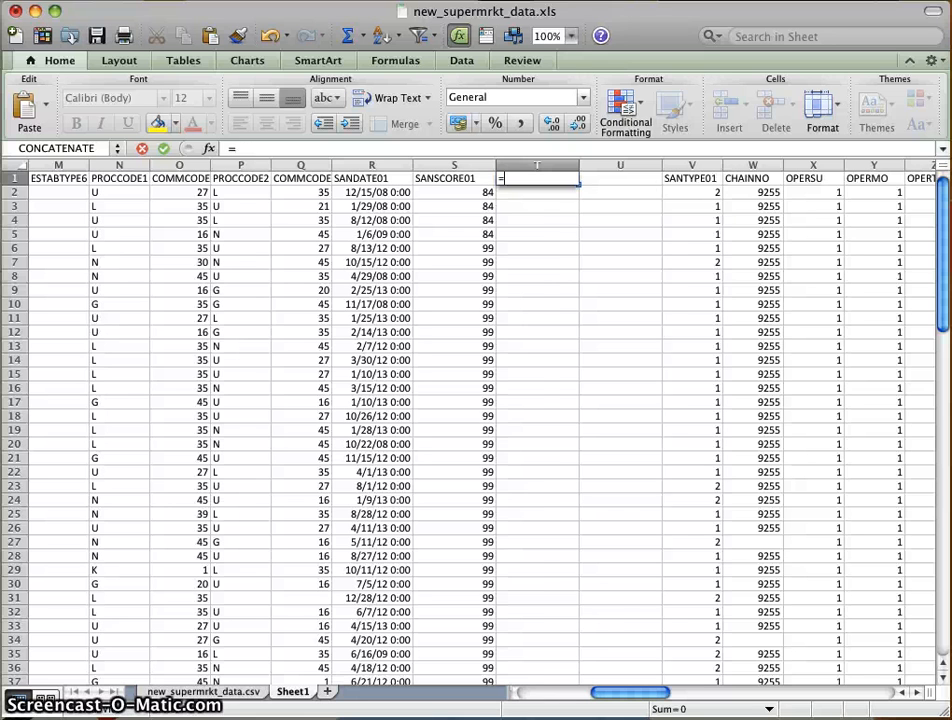
pyautogui.write('SUM')
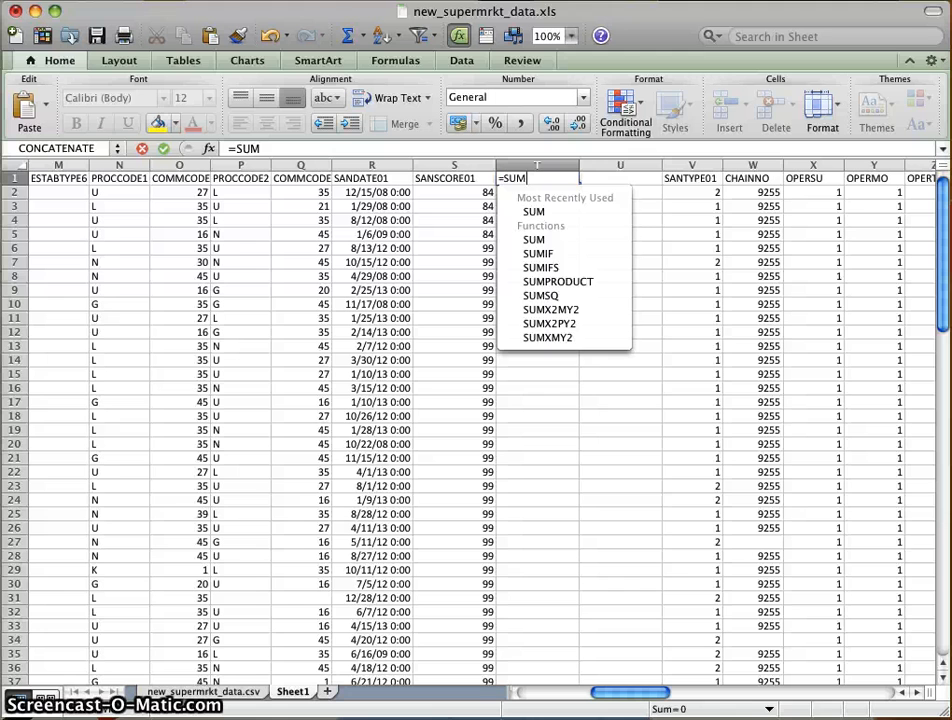
pyautogui.write('(')
pyautogui.click(475, 203)
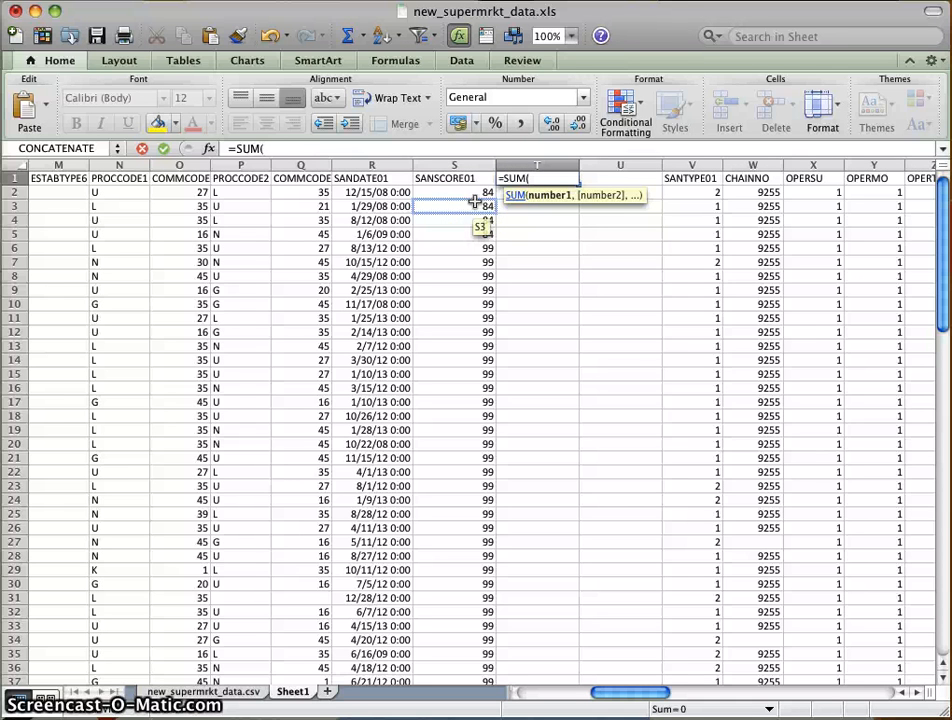
pyautogui.click(471, 191)
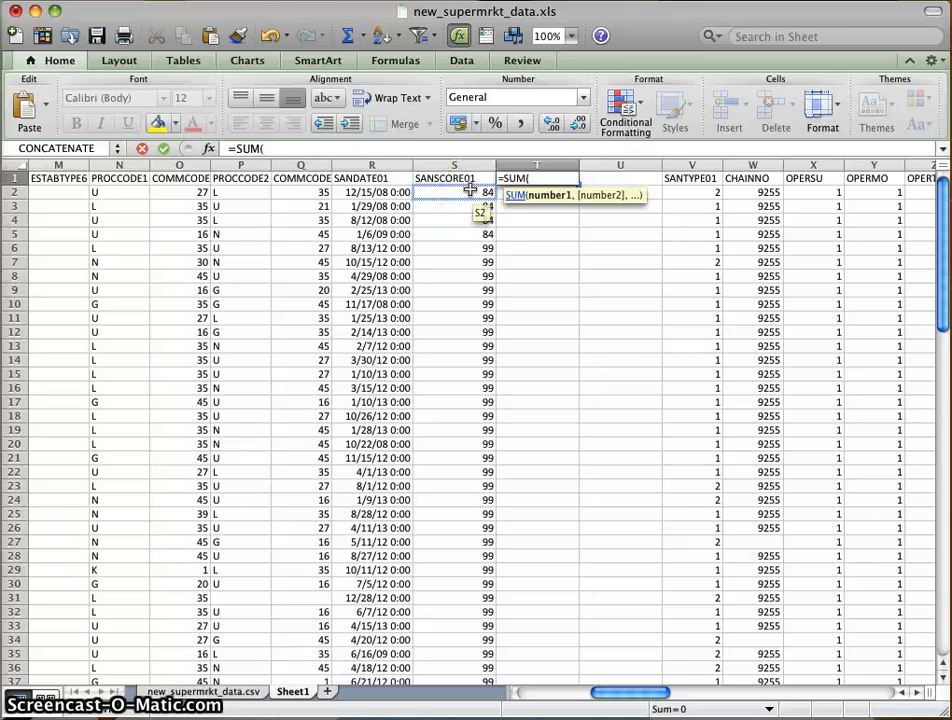
pyautogui.moveTo(470, 191); pyautogui.dragTo(465, 359)
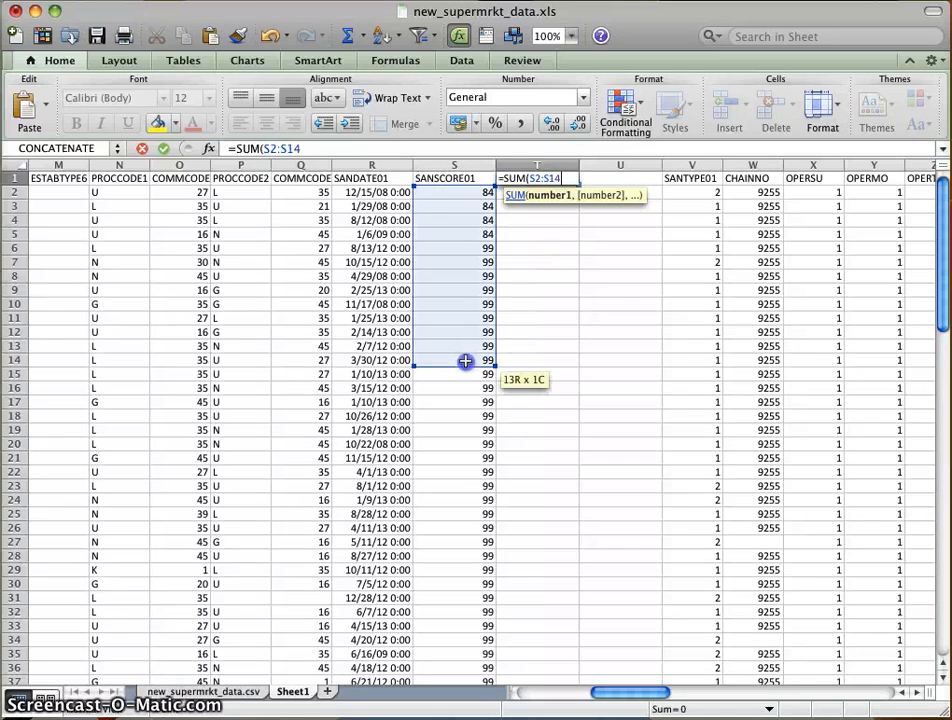
pyautogui.scroll(-20, 465, 291)
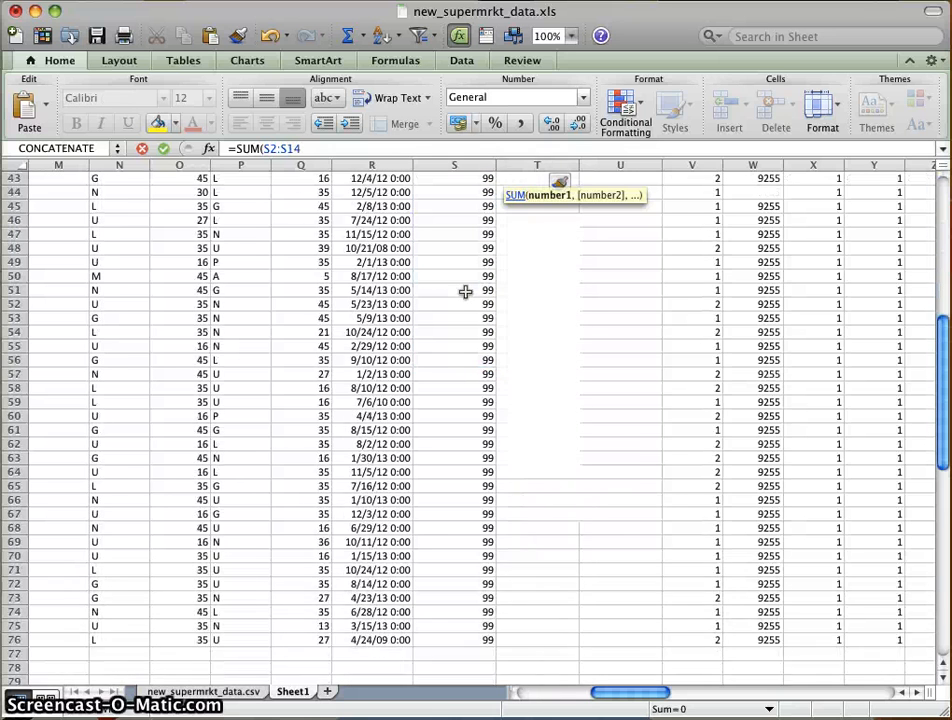
pyautogui.click(463, 377)
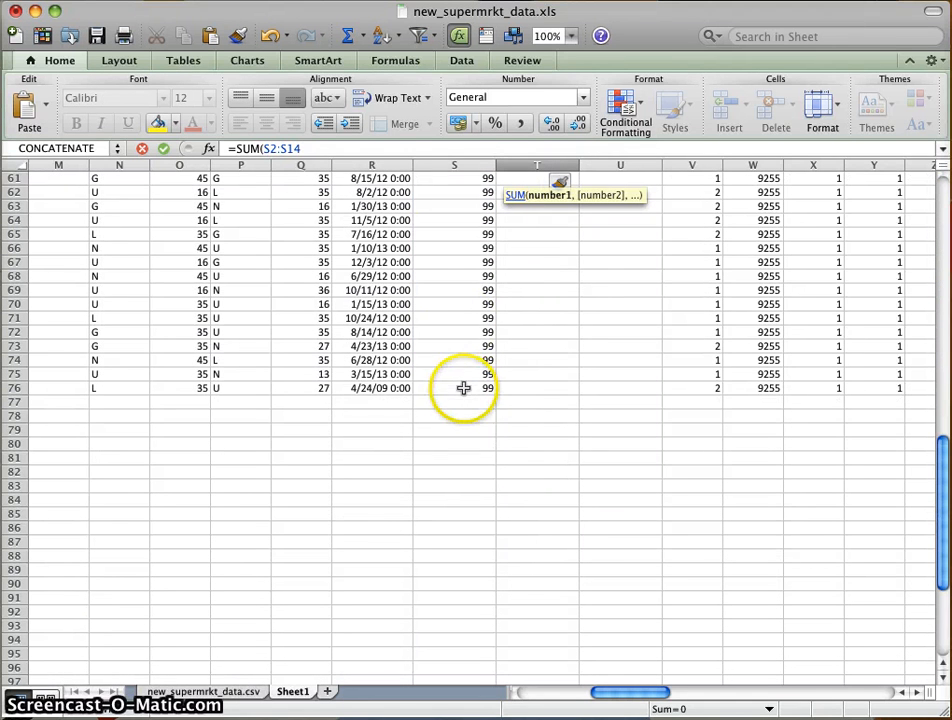
pyautogui.keyDown('shift'); pyautogui.click(463, 388); pyautogui.keyUp('shift')
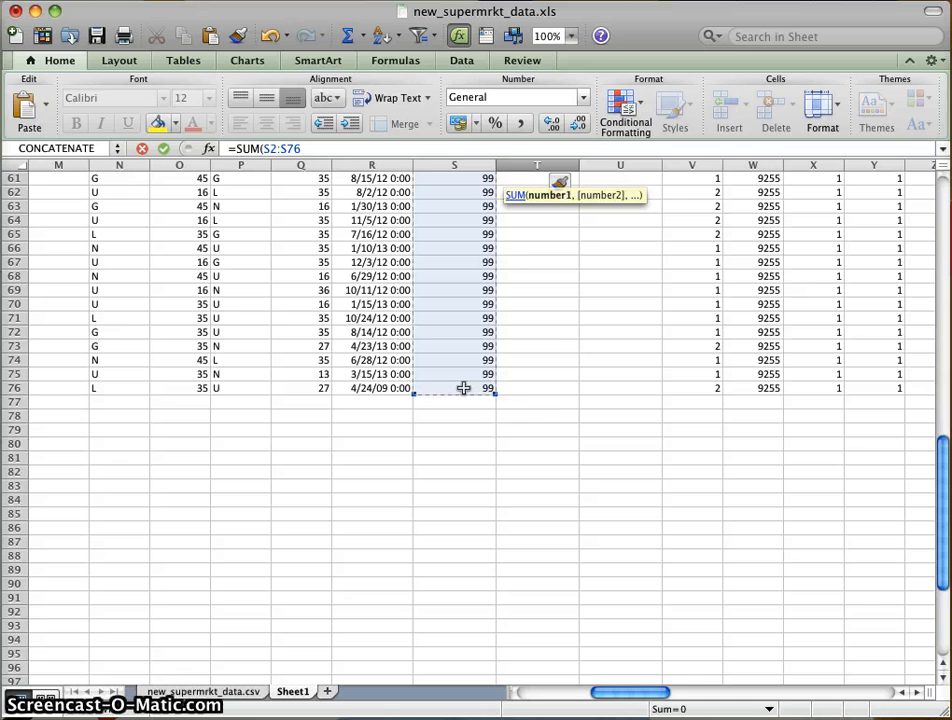
pyautogui.press('Escape')
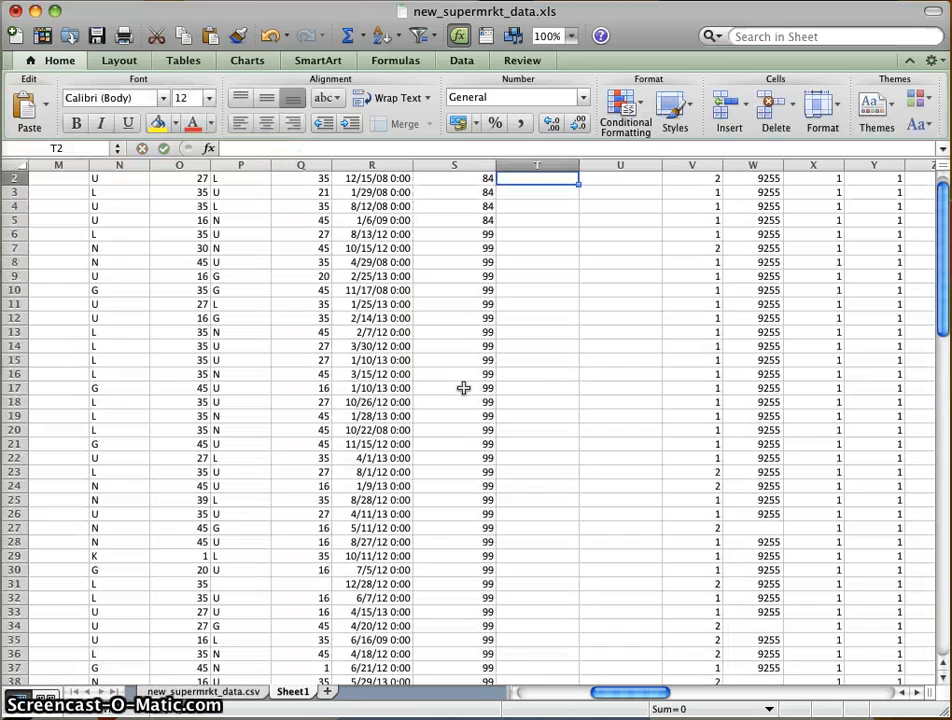
pyautogui.scroll(1, 603, 310)
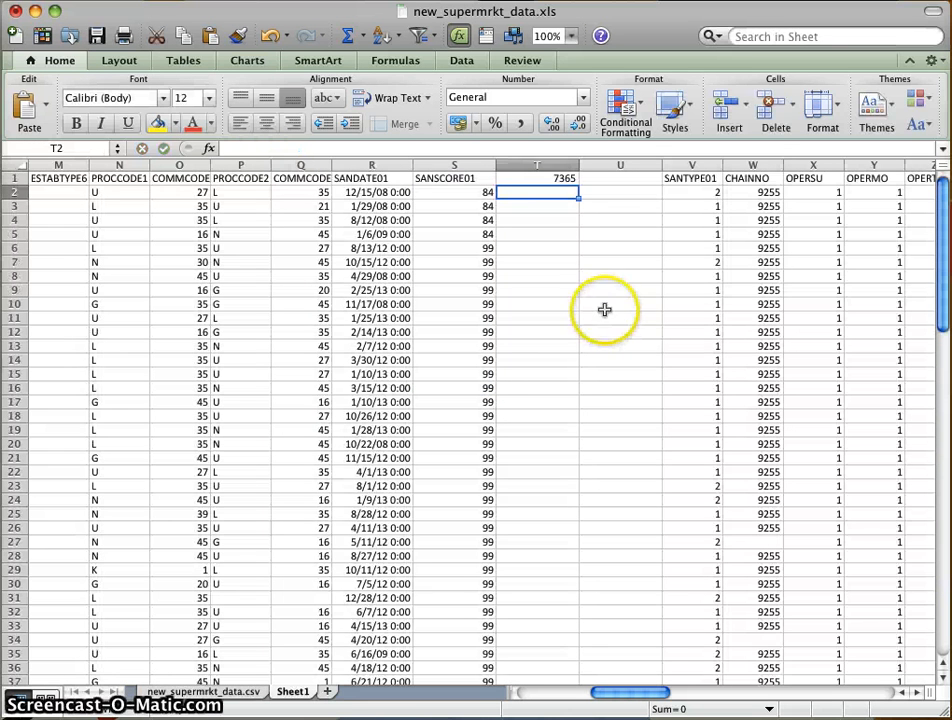
# Step: Extend the T1 formula to =SUM(S2:S76)/75 to calculate the average score
pyautogui.click(540, 176)
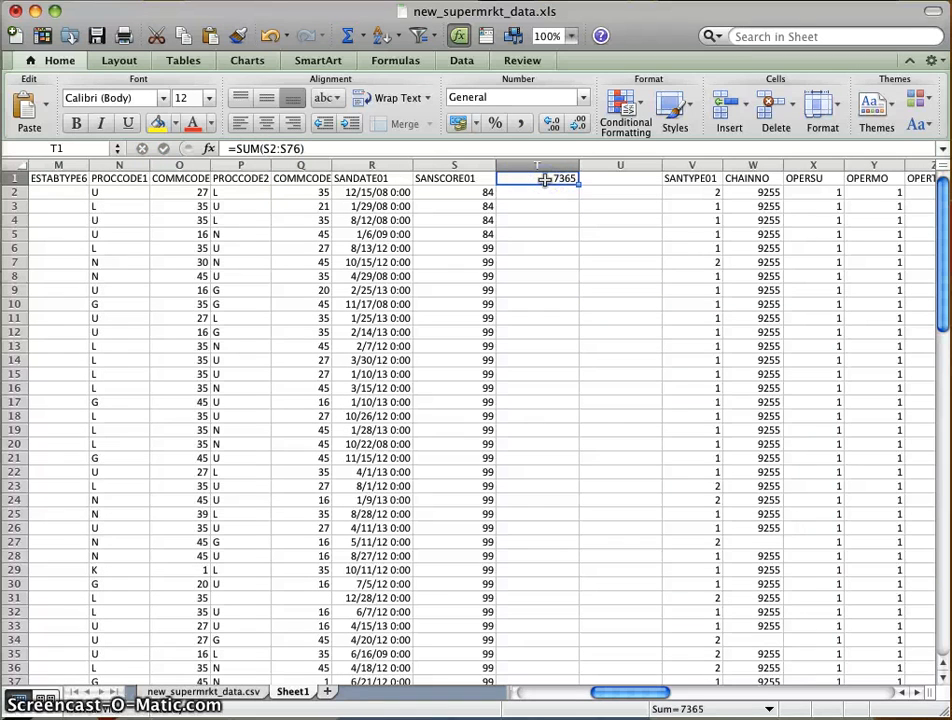
pyautogui.click(412, 147)
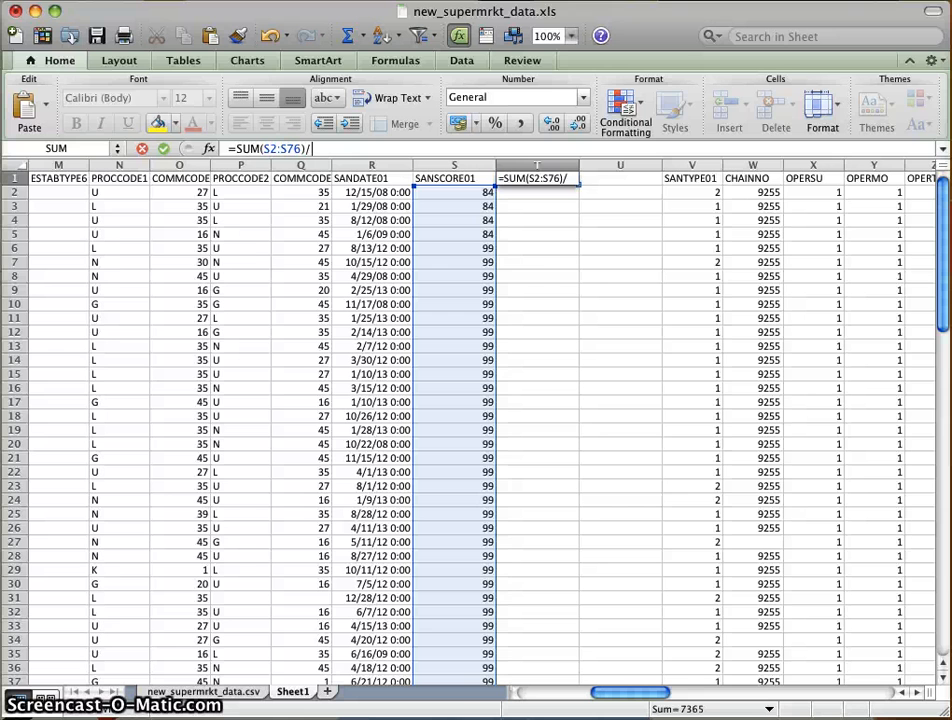
pyautogui.press('Return')
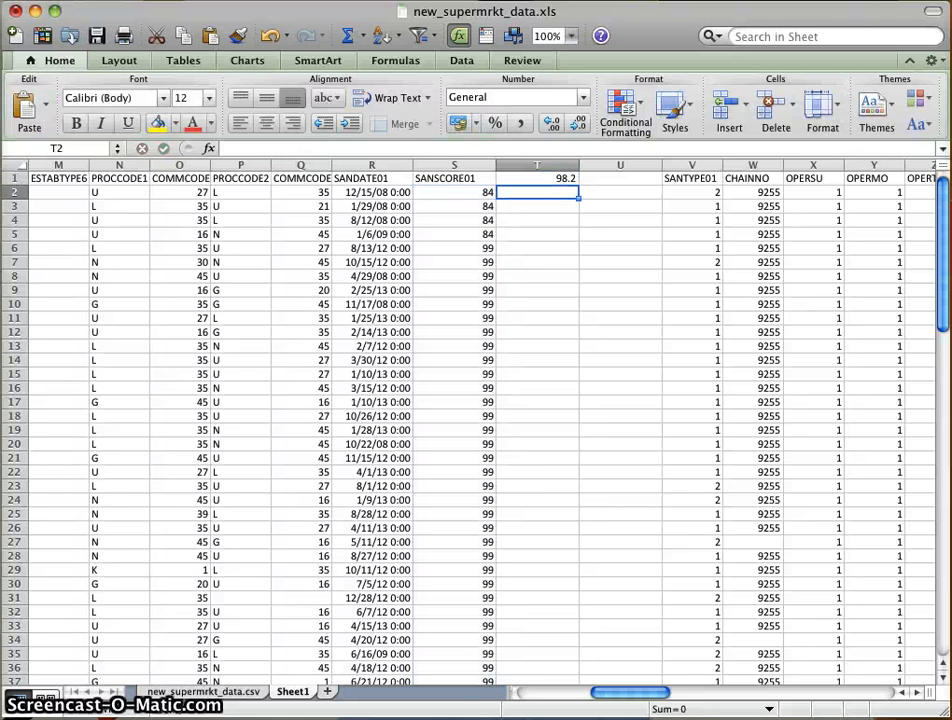
pyautogui.click(537, 178)
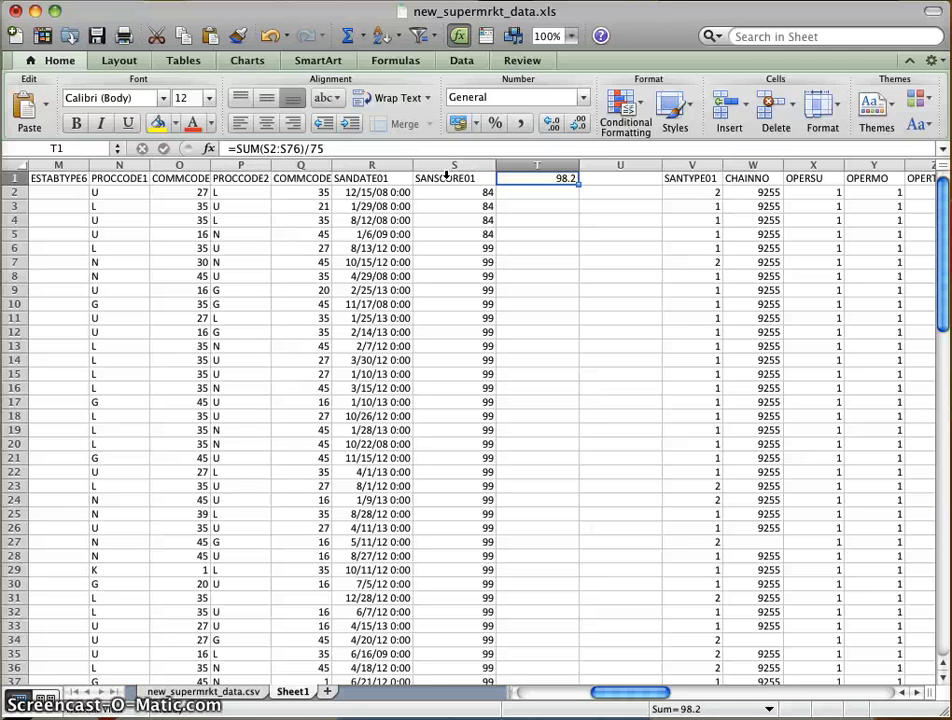
# Step: Use T2 as a scratch cell to work out the halfway position among the 75 scores, and clear it
pyautogui.press('Left')
pyautogui.press('Down')
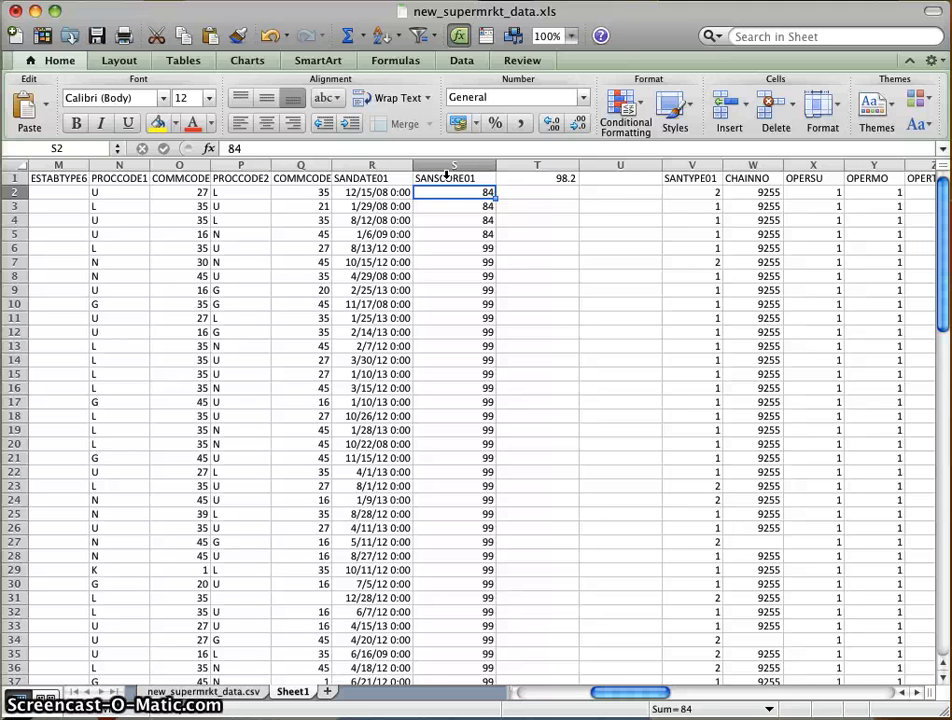
pyautogui.click(572, 179)
pyautogui.click(569, 189)
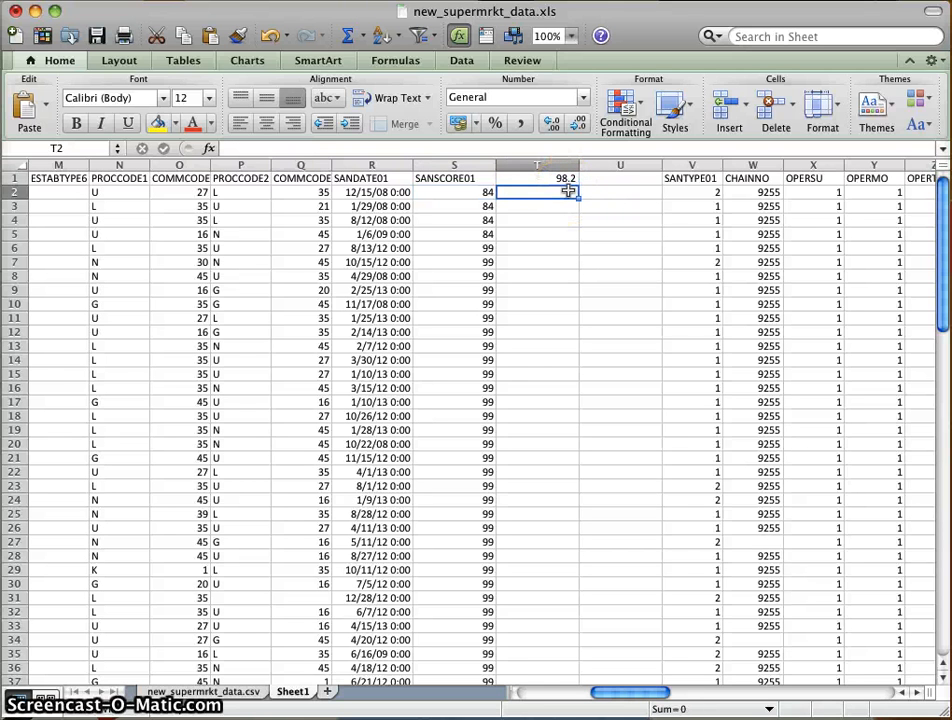
pyautogui.write('75')
pyautogui.press('BackSpace')
pyautogui.press('BackSpace')
pyautogui.write('-')
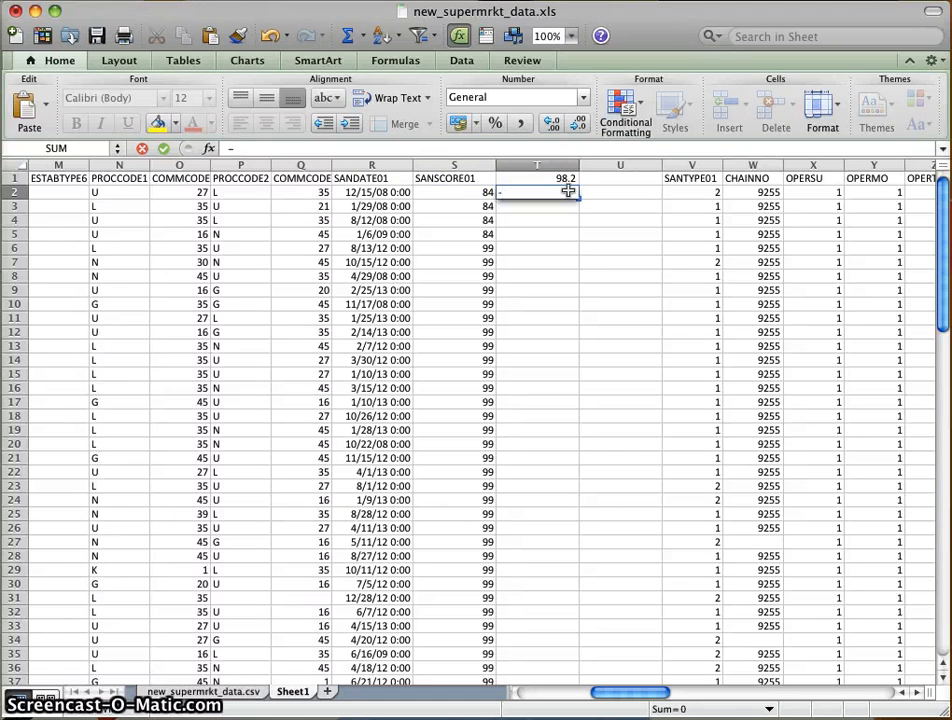
pyautogui.write('75/25')
pyautogui.press('Return')
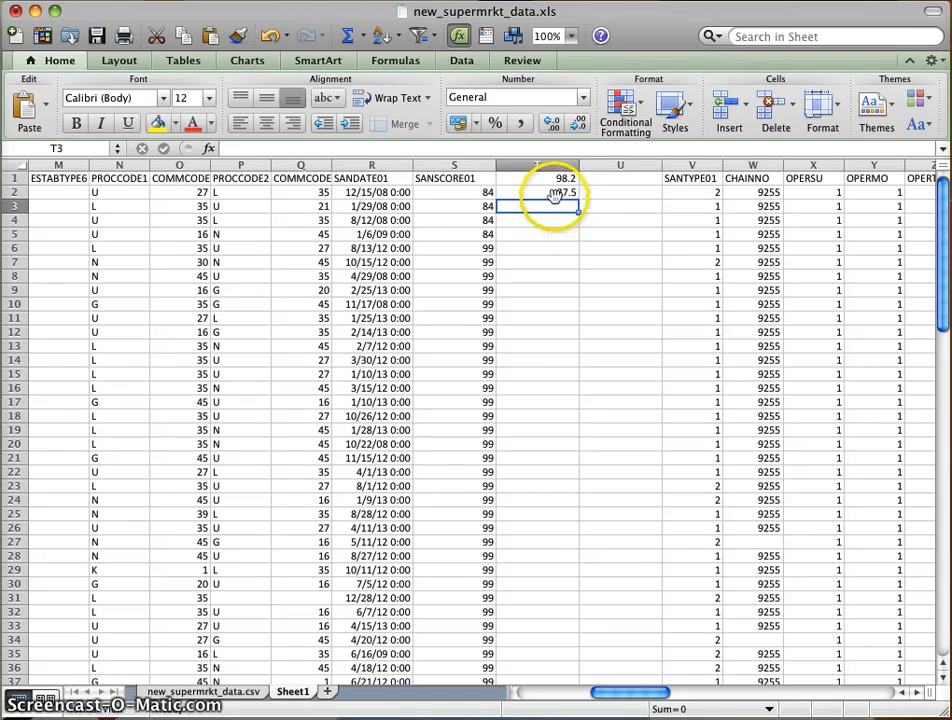
pyautogui.click(554, 195)
pyautogui.press('Delete')
pyautogui.click(468, 192)
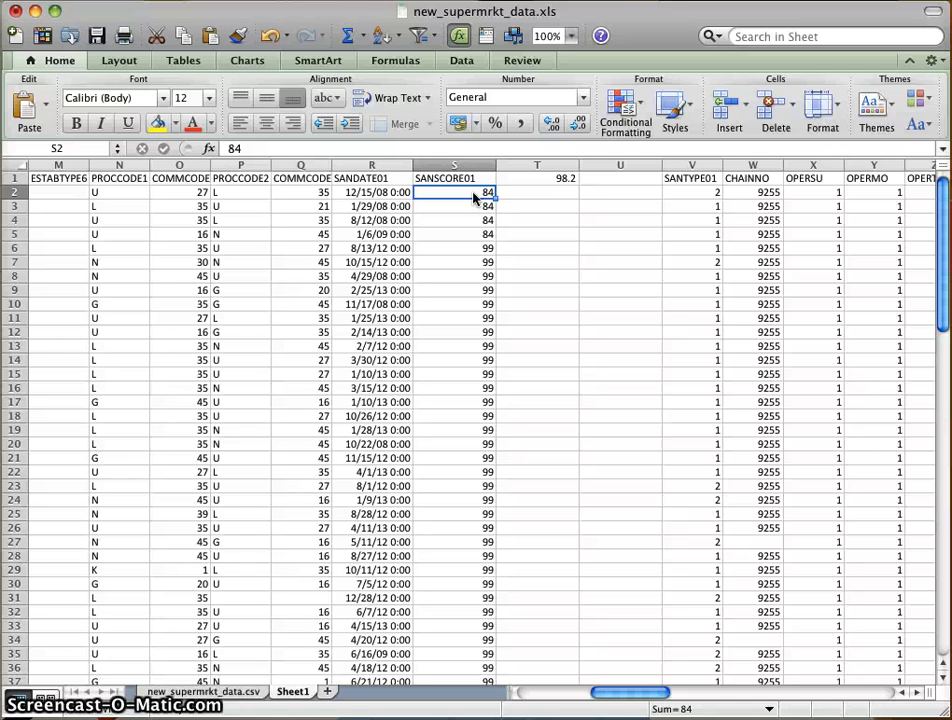
pyautogui.hotkey('shift', 'Down')
pyautogui.hotkey('shift', 'Down')
pyautogui.hotkey('shift', 'Down')
pyautogui.hotkey('shift', 'Down')
pyautogui.hotkey('shift', 'Down')
pyautogui.hotkey('shift', 'Down')
pyautogui.hotkey('shift', 'Down')
pyautogui.hotkey('shift', 'Down')
pyautogui.hotkey('shift', 'Down')
pyautogui.hotkey('shift', 'Down')
pyautogui.hotkey('shift', 'Down')
pyautogui.hotkey('shift', 'Down')
pyautogui.hotkey('shift', 'Down')
pyautogui.hotkey('shift', 'Down')
pyautogui.hotkey('shift', 'Down')
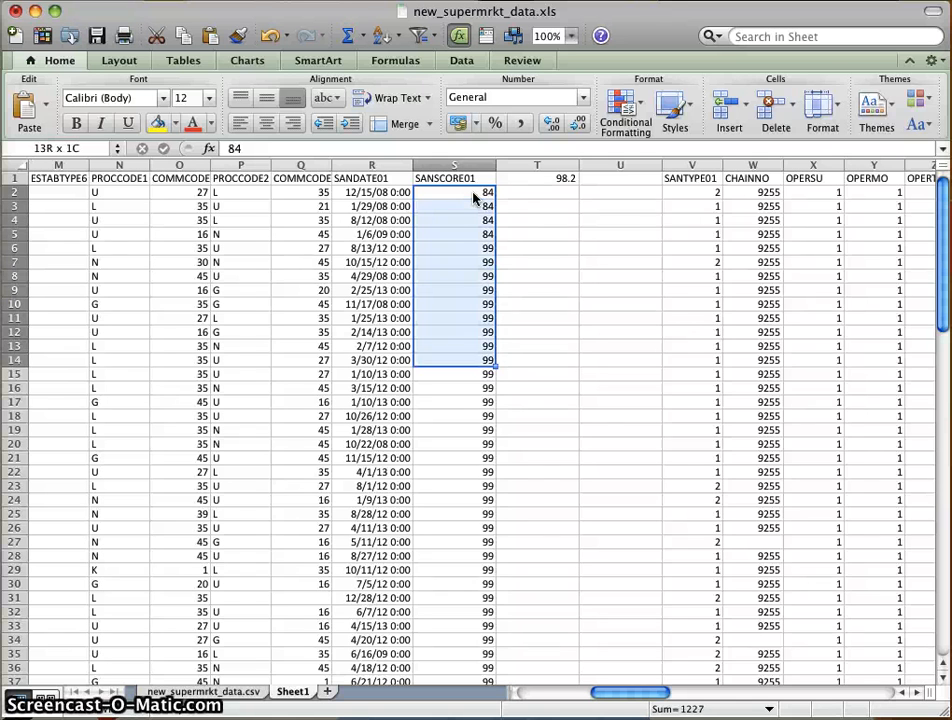
pyautogui.press('Up')
pyautogui.press('Down')
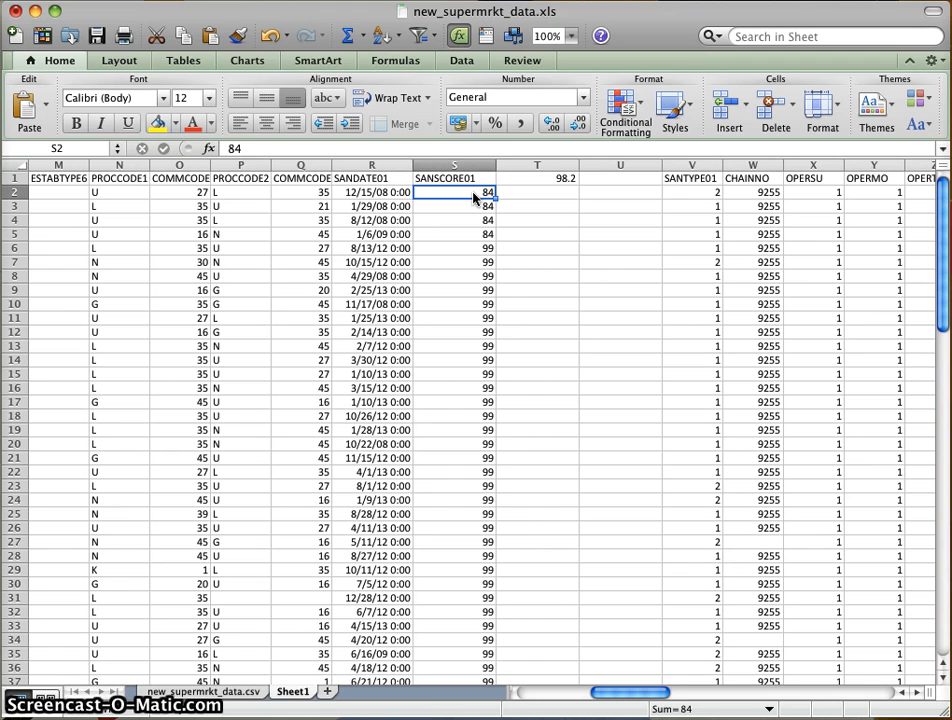
# Step: Count 38 scores down the SANSCORE01 column from S2 to locate the middle score in S39
pyautogui.hotkey('shift', 'Down')
pyautogui.keyDown('shift'); pyautogui.click(472, 500); pyautogui.keyUp('shift')
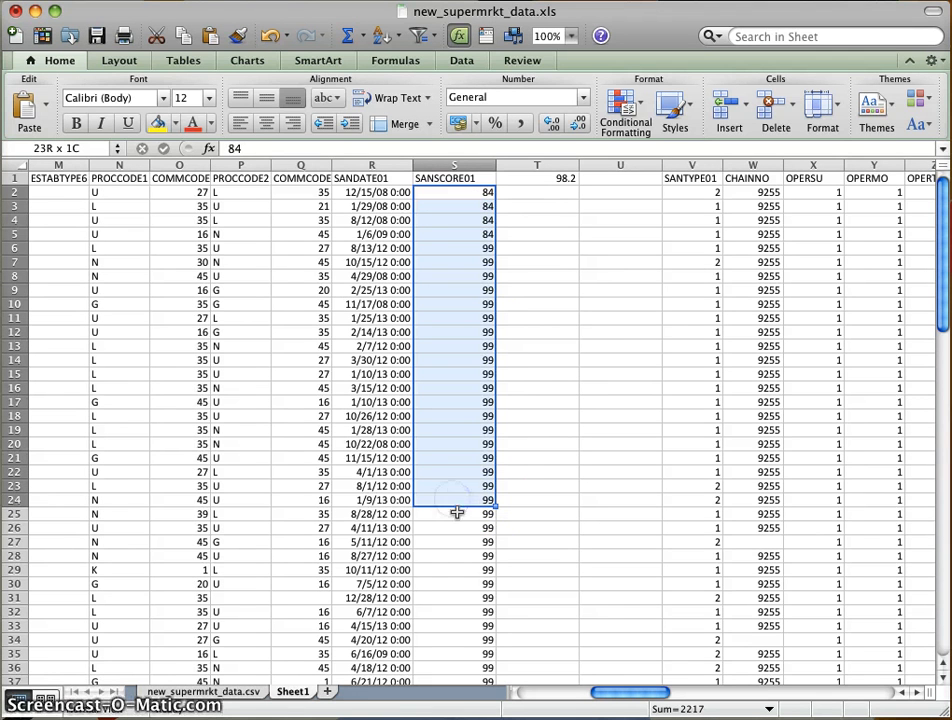
pyautogui.keyDown('shift'); pyautogui.click(458, 596); pyautogui.keyUp('shift')
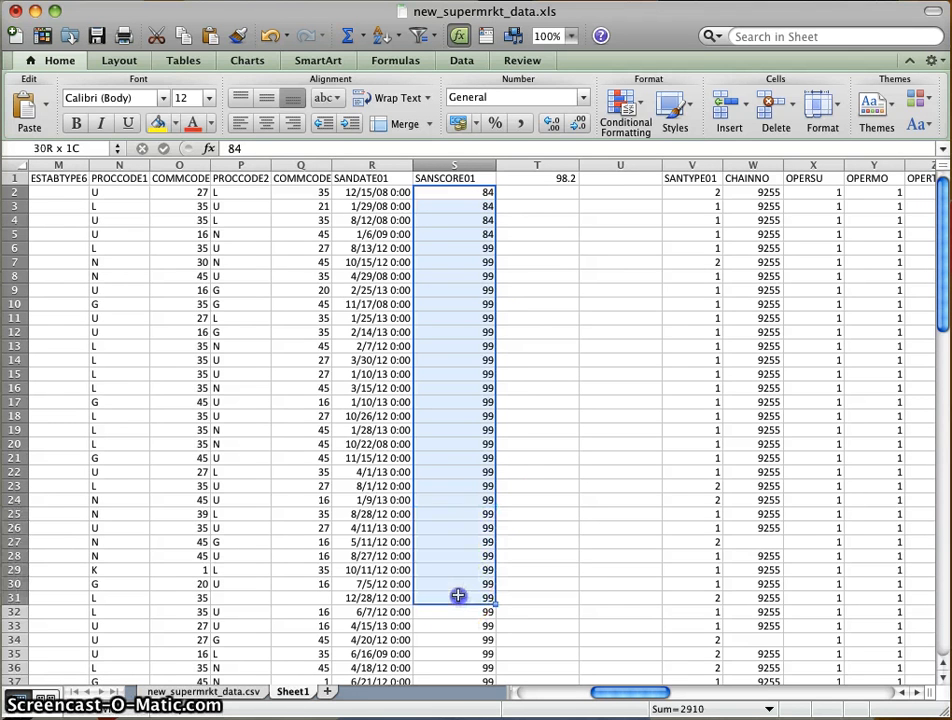
pyautogui.keyDown('shift'); pyautogui.click(458, 570); pyautogui.keyUp('shift')
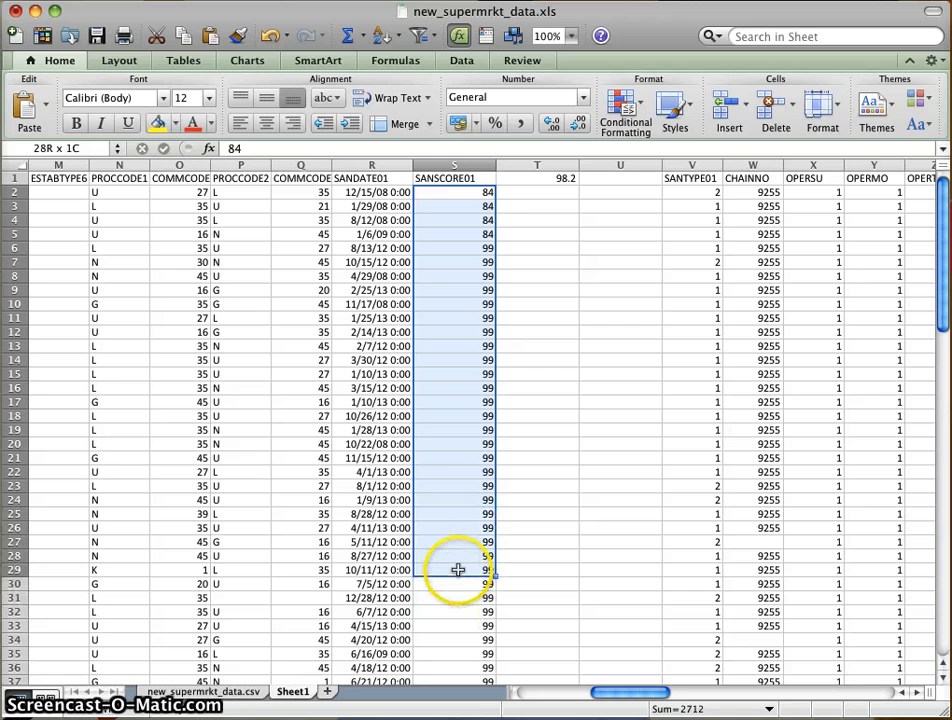
pyautogui.keyDown('shift'); pyautogui.click(454, 637); pyautogui.keyUp('shift')
pyautogui.scroll(-1, 458, 604)
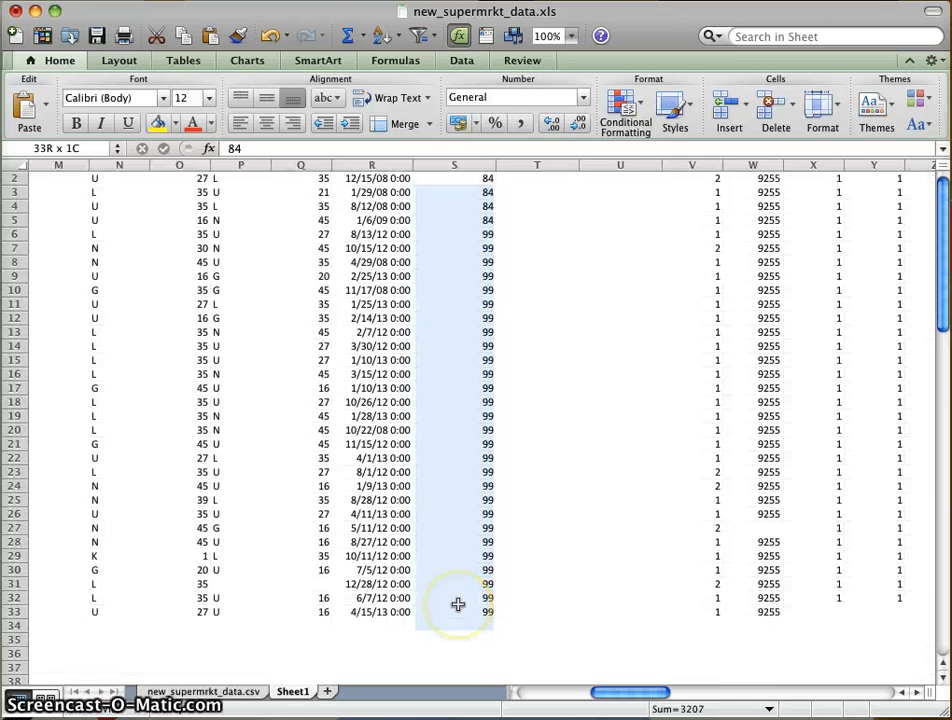
pyautogui.scroll(-3, 458, 604)
pyautogui.keyDown('shift'); pyautogui.click(458, 625); pyautogui.keyUp('shift')
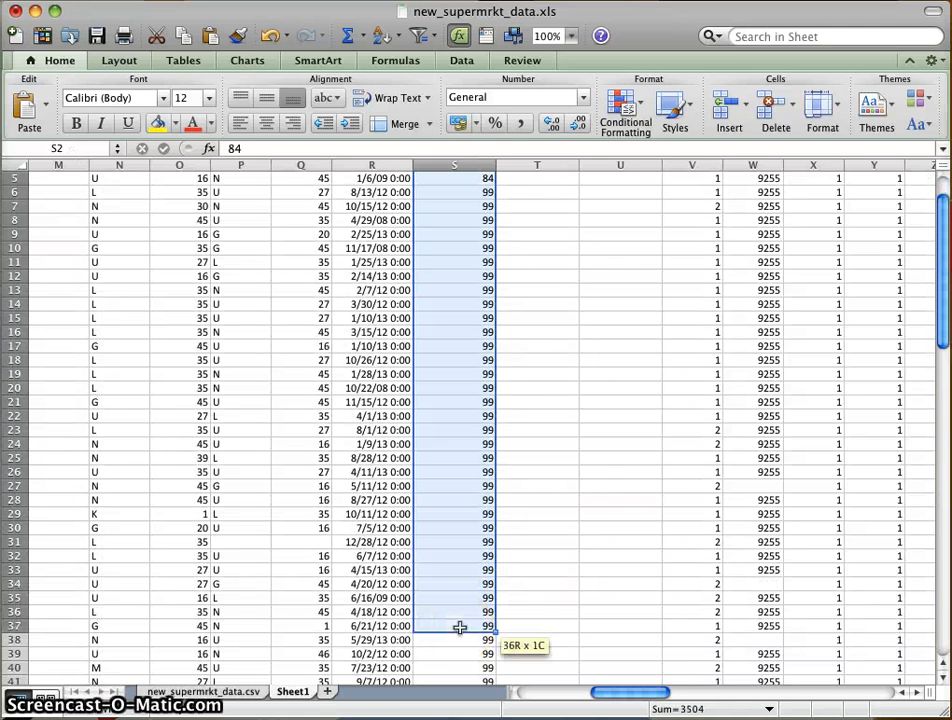
pyautogui.keyDown('shift'); pyautogui.click(459, 642); pyautogui.keyUp('shift')
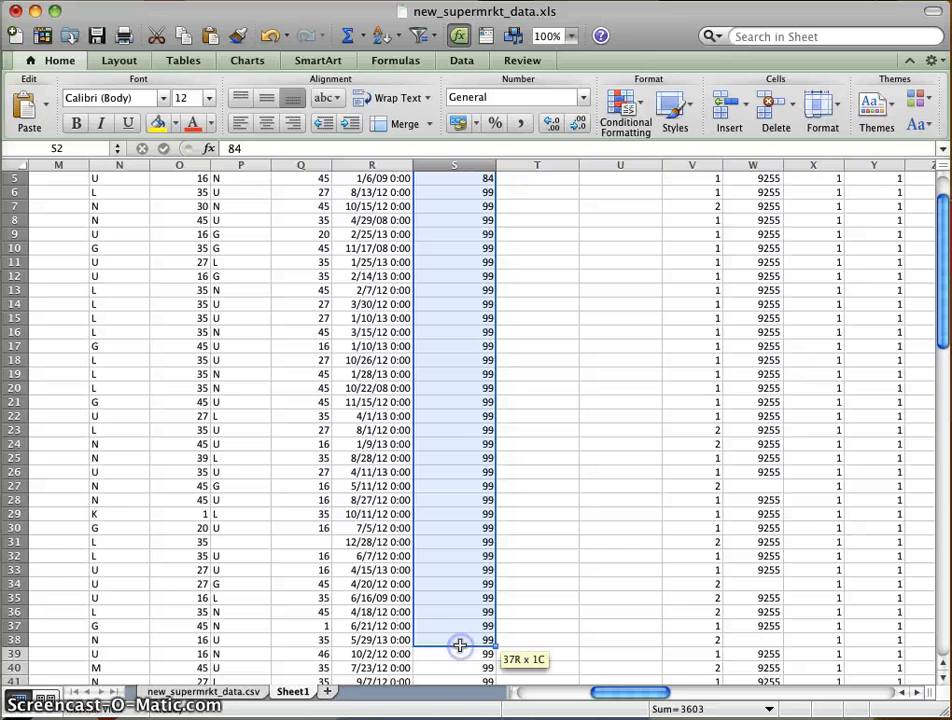
pyautogui.keyDown('shift'); pyautogui.click(459, 652); pyautogui.keyUp('shift')
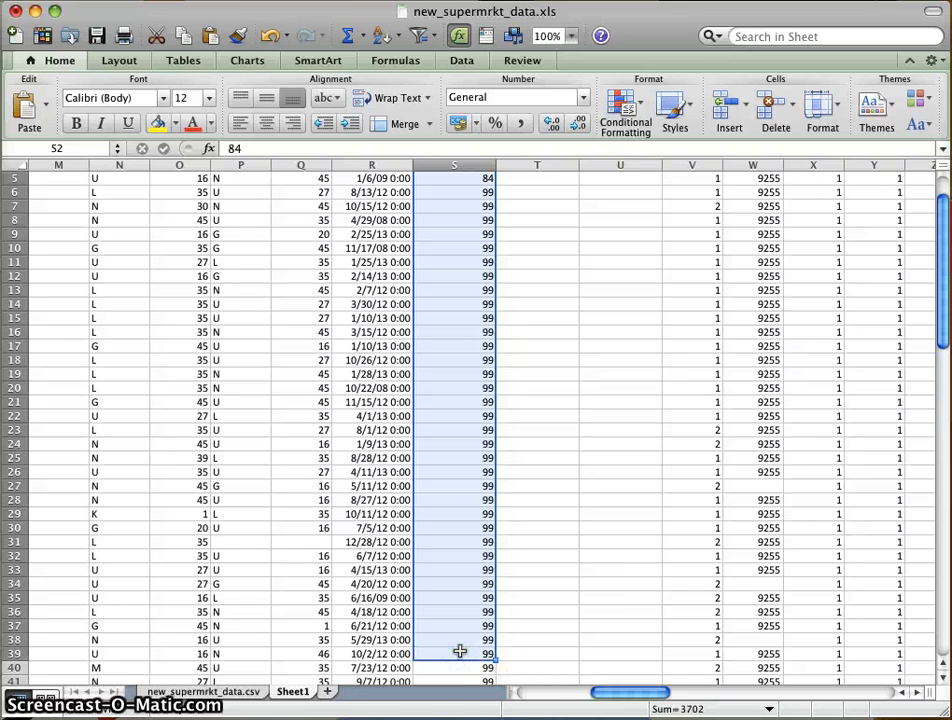
pyautogui.click(459, 652)
pyautogui.scroll(2, 567, 590)
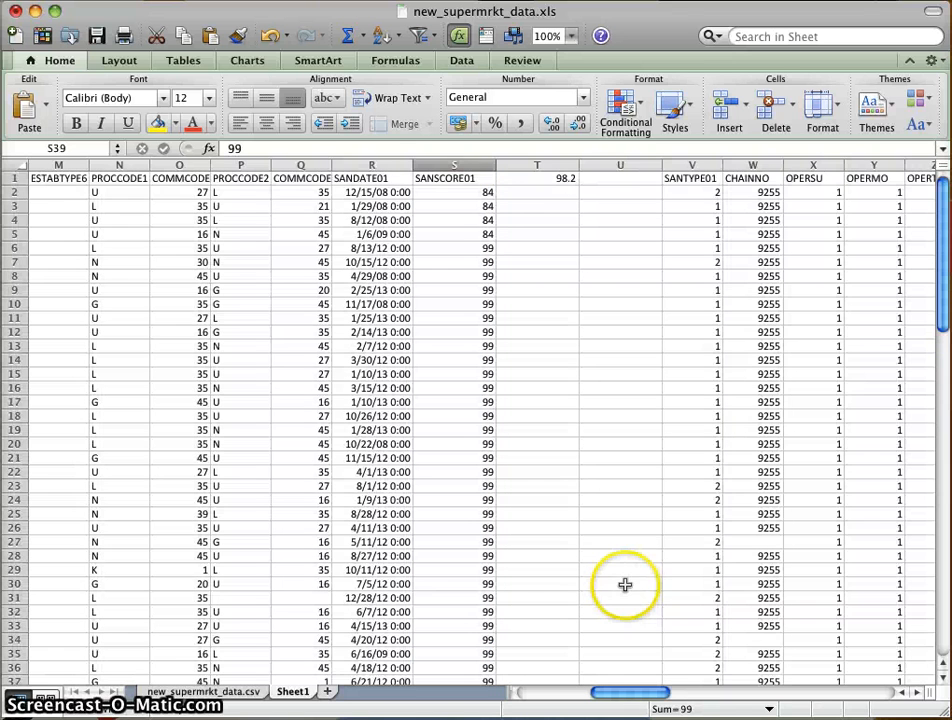
# Step: Enter the median score 99 in U1, beside the calculated average
pyautogui.click(540, 193)
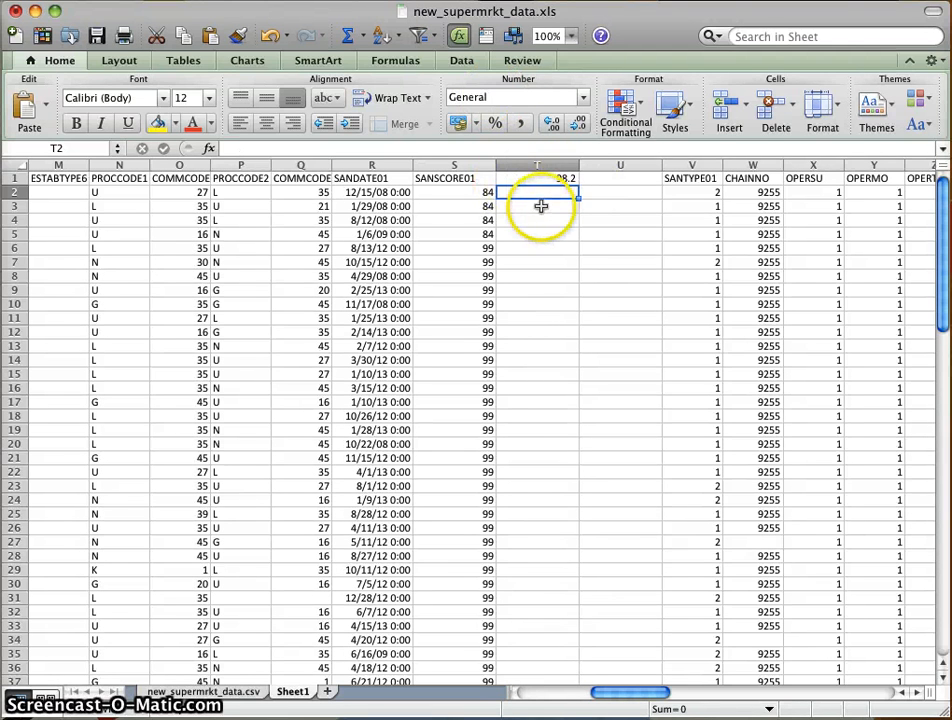
pyautogui.press('Up')
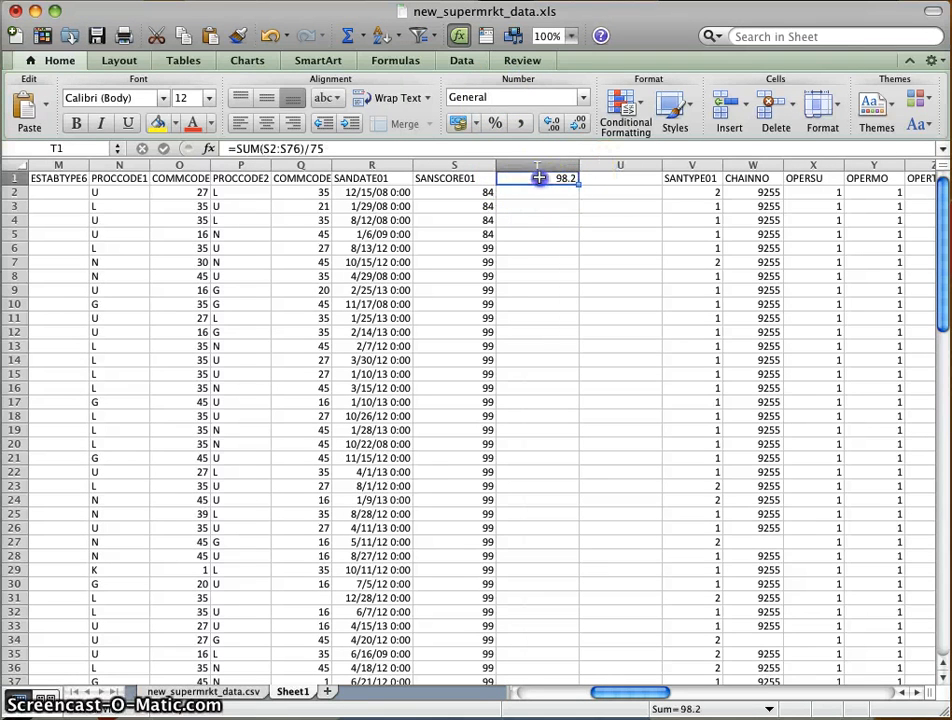
pyautogui.click(597, 178)
pyautogui.write('99')
pyautogui.press('Return')
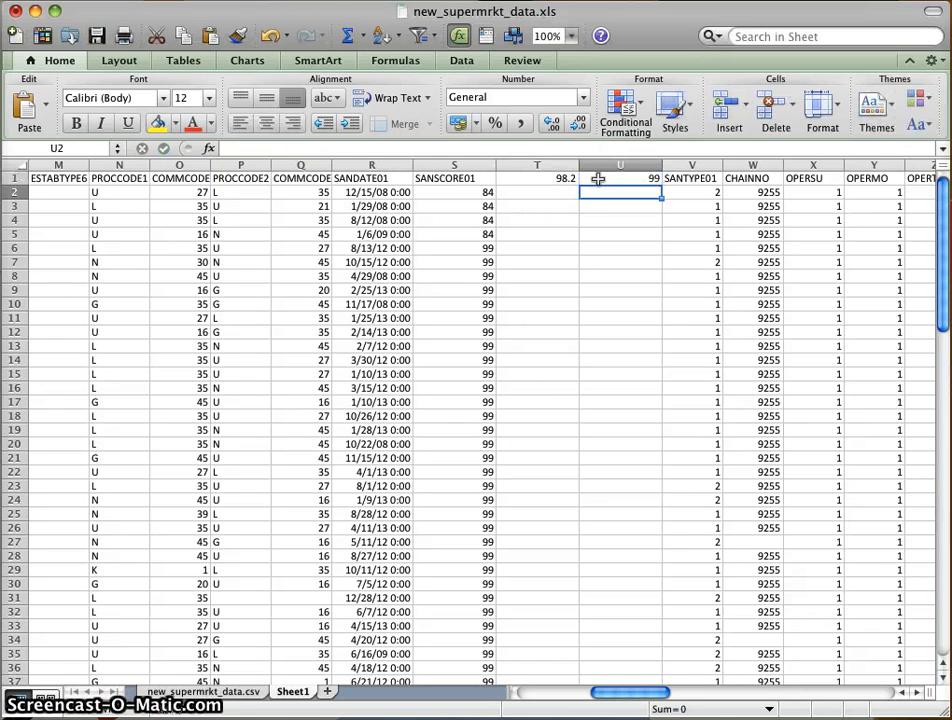
# Step: Enter the labels "mean = 98.2" in T2 and "median = 99" in U2, below the calculated values
pyautogui.press('Up')
pyautogui.press('Left')
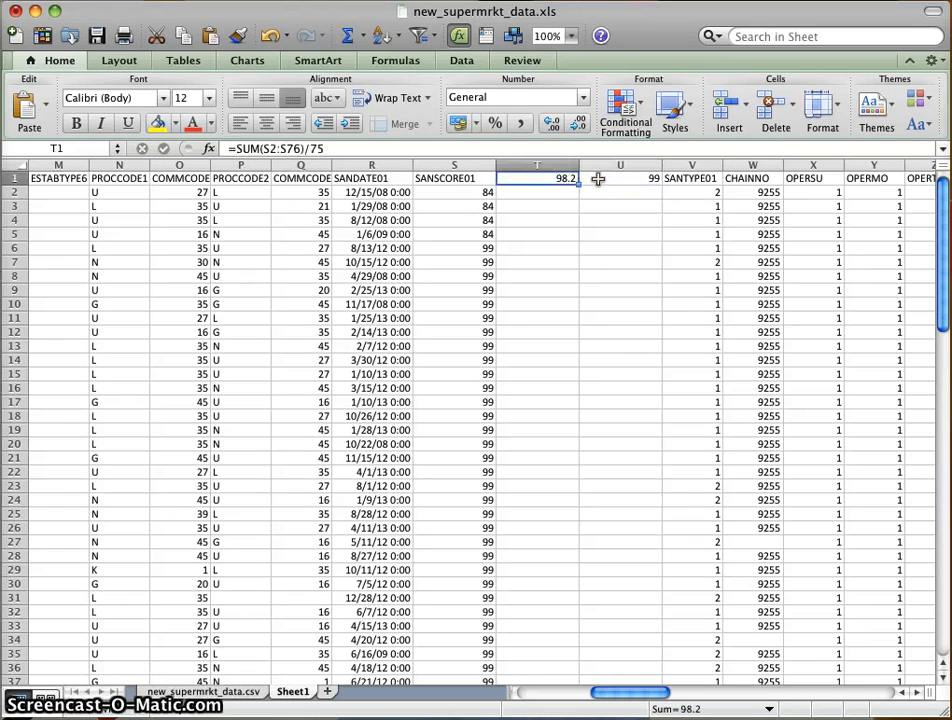
pyautogui.press('super+c')
pyautogui.click(539, 197)
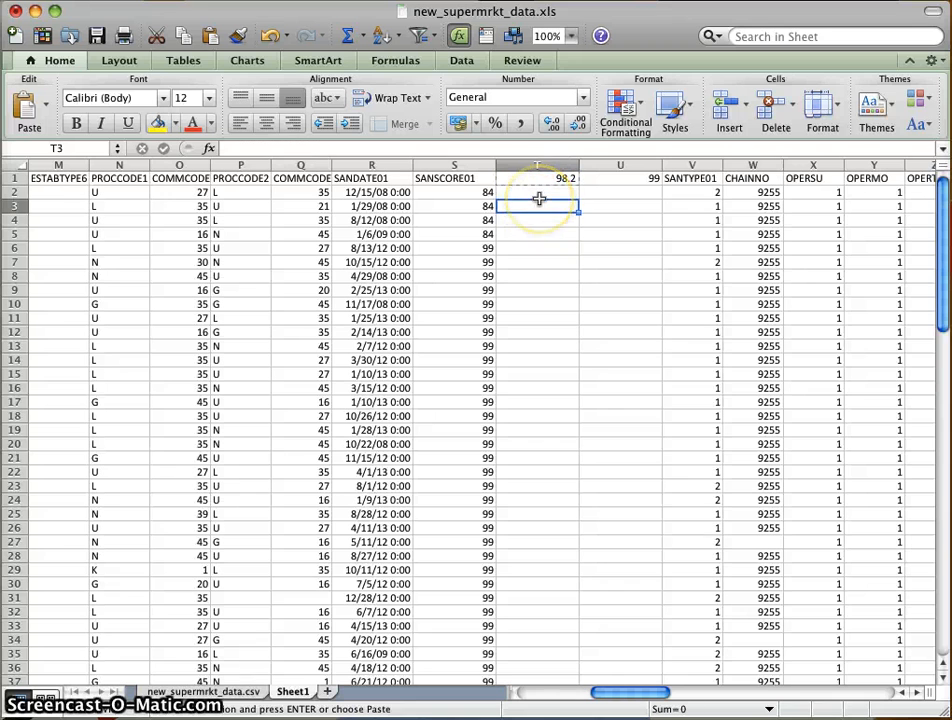
pyautogui.write('mean')
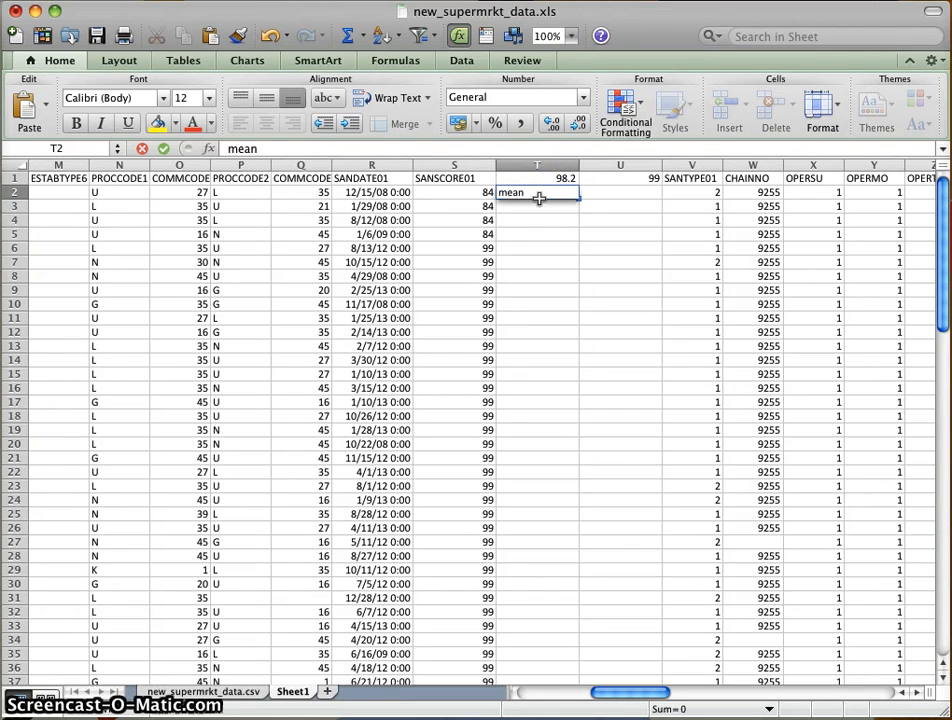
pyautogui.write(' = 98.2')
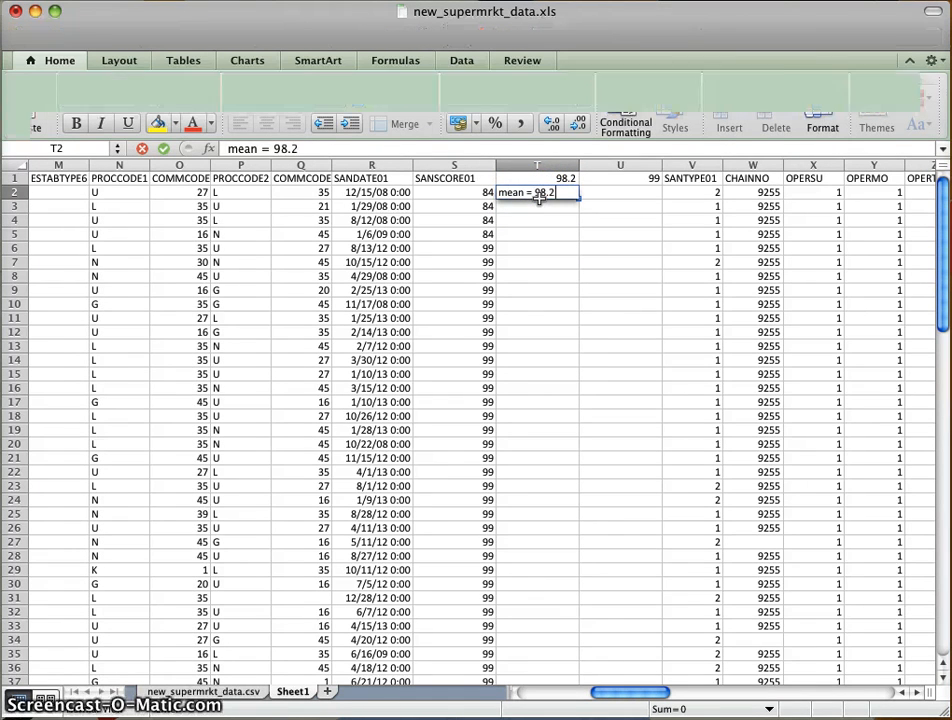
pyautogui.press('Tab')
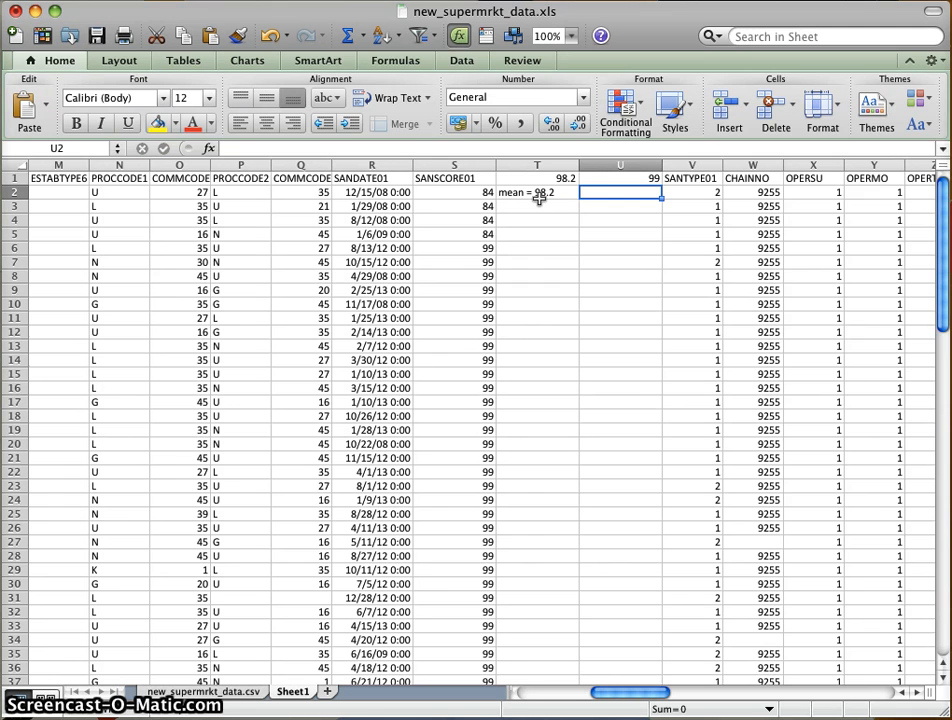
pyautogui.write('median = 99')
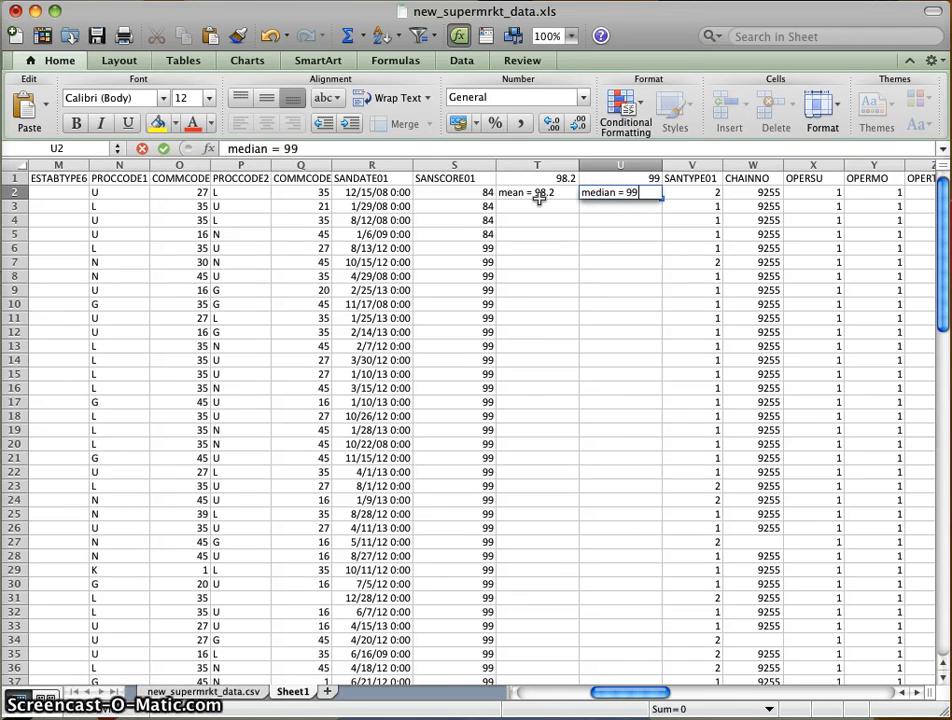
pyautogui.press('Return')
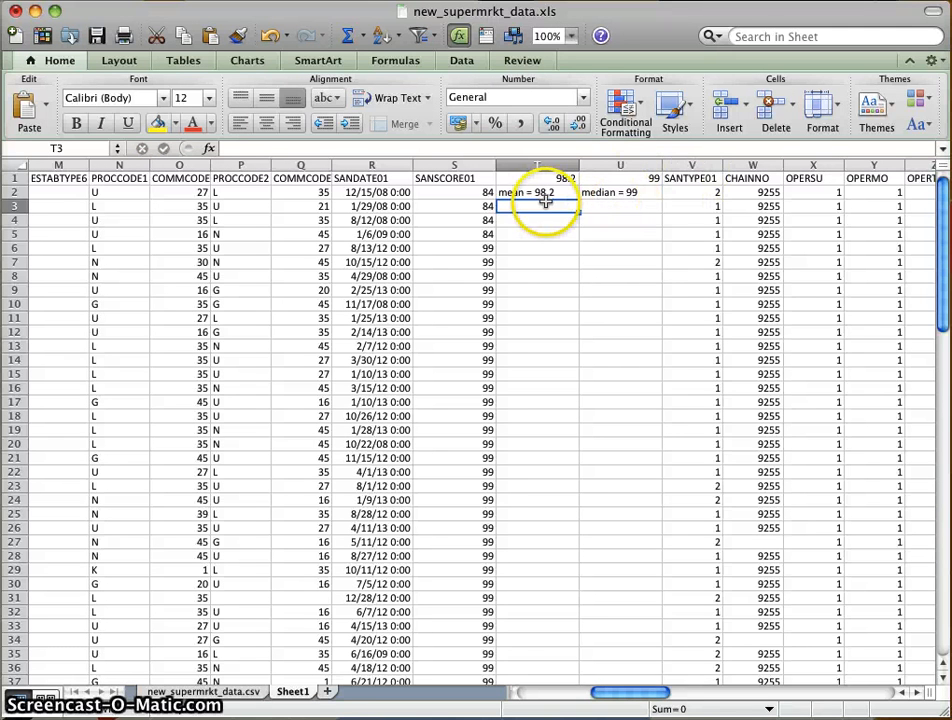
# Step: Copy the median label from U2 into T3, directly below the mean label
pyautogui.click(610, 192)
pyautogui.press('super+c')
pyautogui.press('Down')
pyautogui.press('Left')
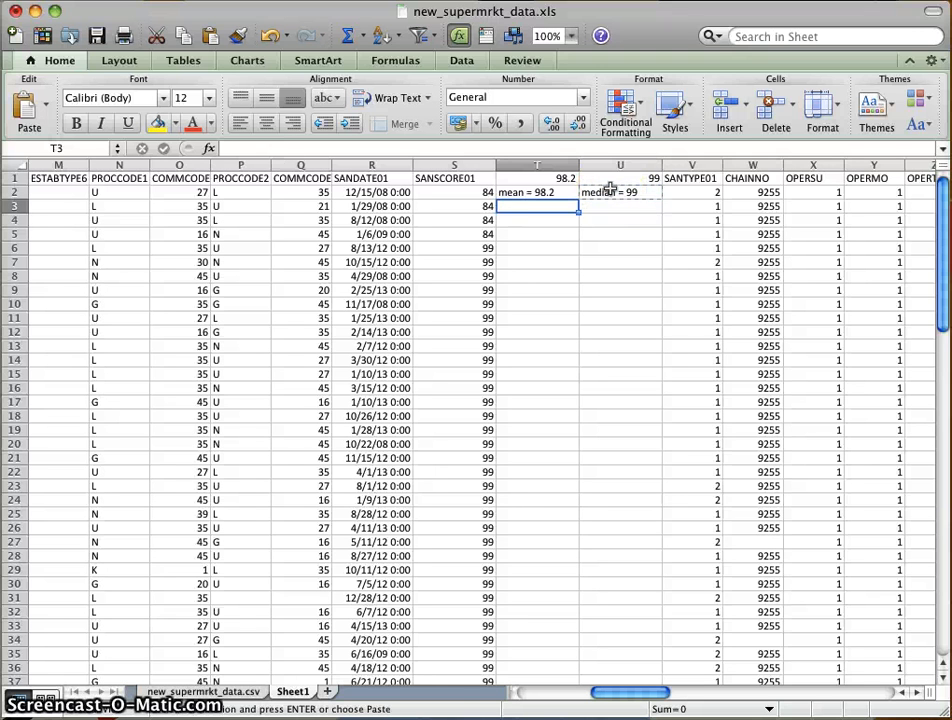
pyautogui.press('super+v')
# Step: Clear the median value in U1 and the duplicate median label in U2
pyautogui.click(634, 176)
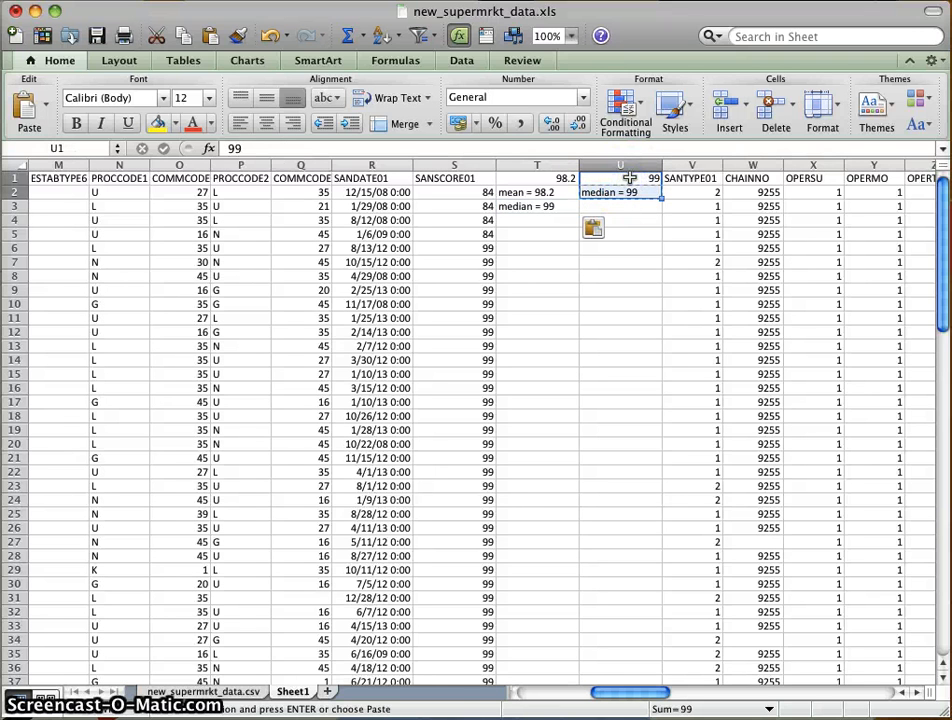
pyautogui.press('BackSpace')
pyautogui.press('Return')
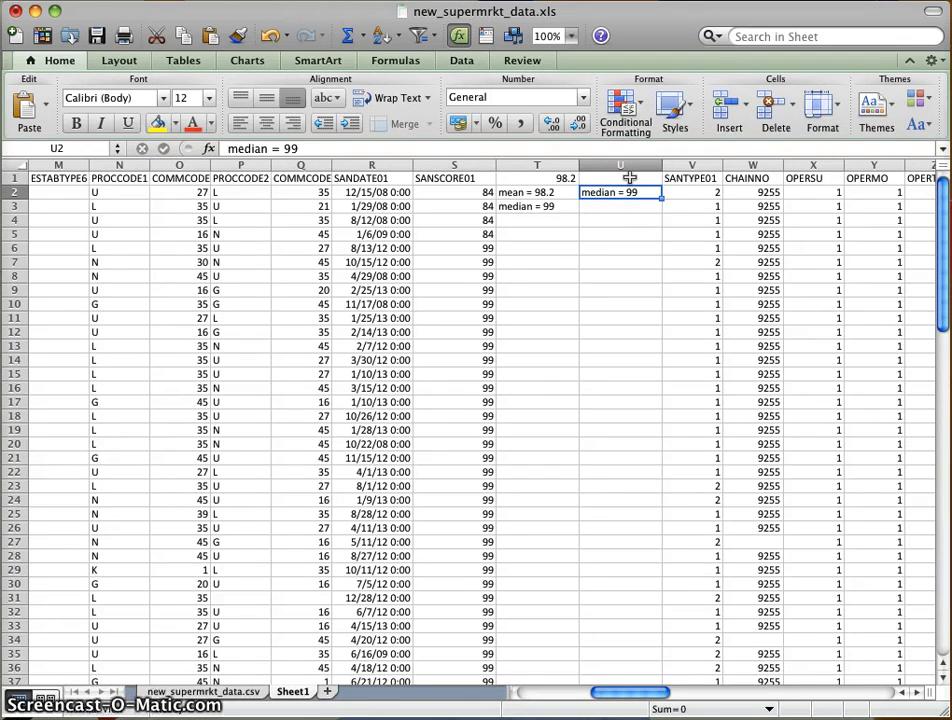
pyautogui.press('Return')
pyautogui.press('Up')
pyautogui.press('BackSpace')
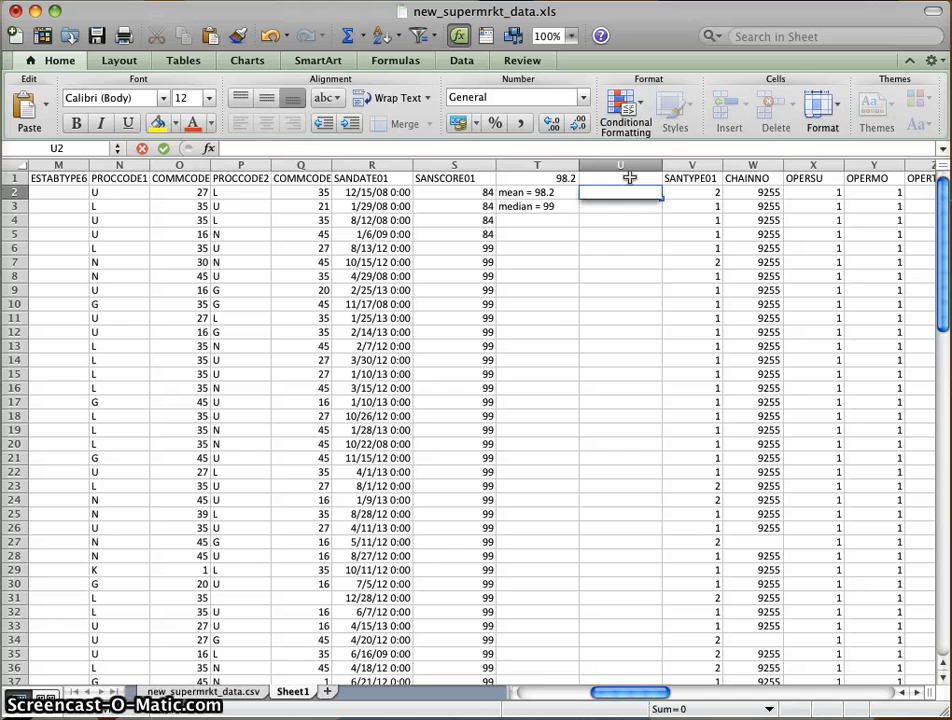
pyautogui.press('Return')
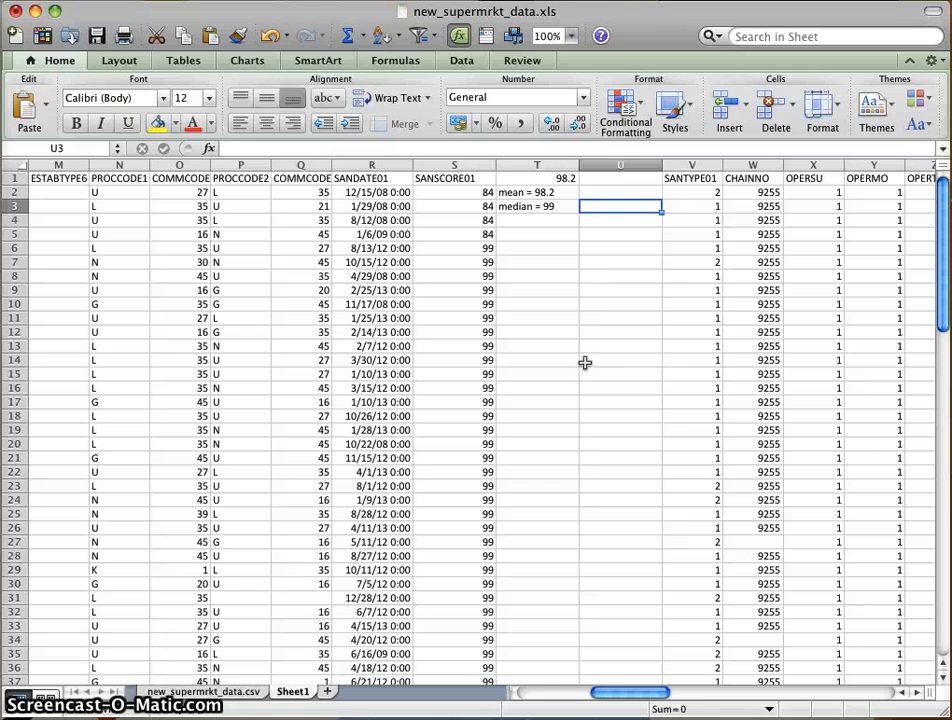
# Step: Select the four lowest scores in S2:S5, and switch to the Wikipedia article on standard deviation in the browser
pyautogui.moveTo(476, 192); pyautogui.dragTo(478, 230)
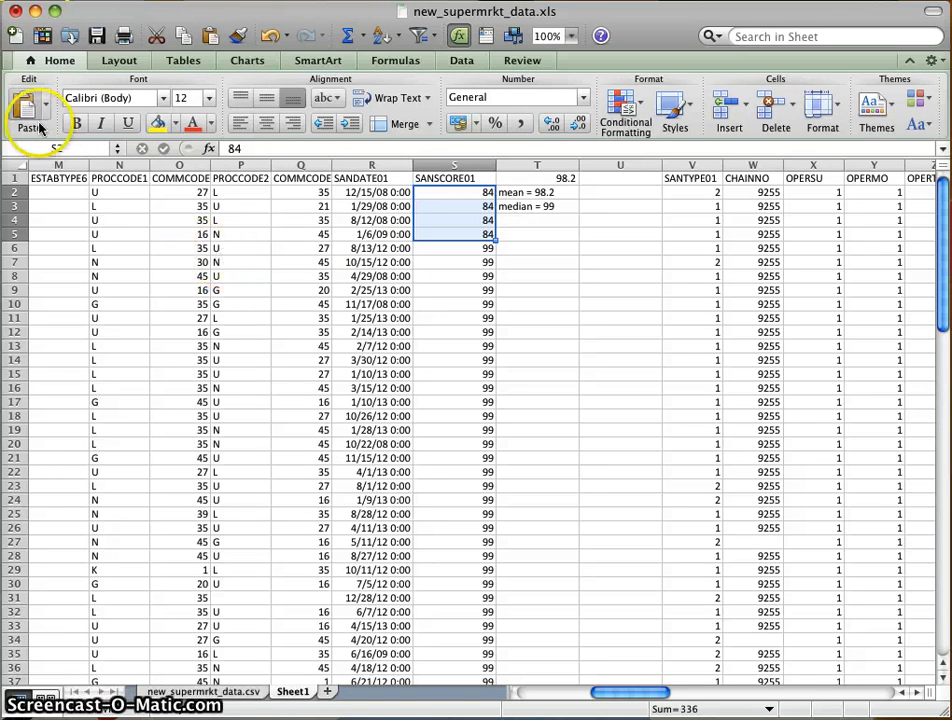
pyautogui.click(34, 11)
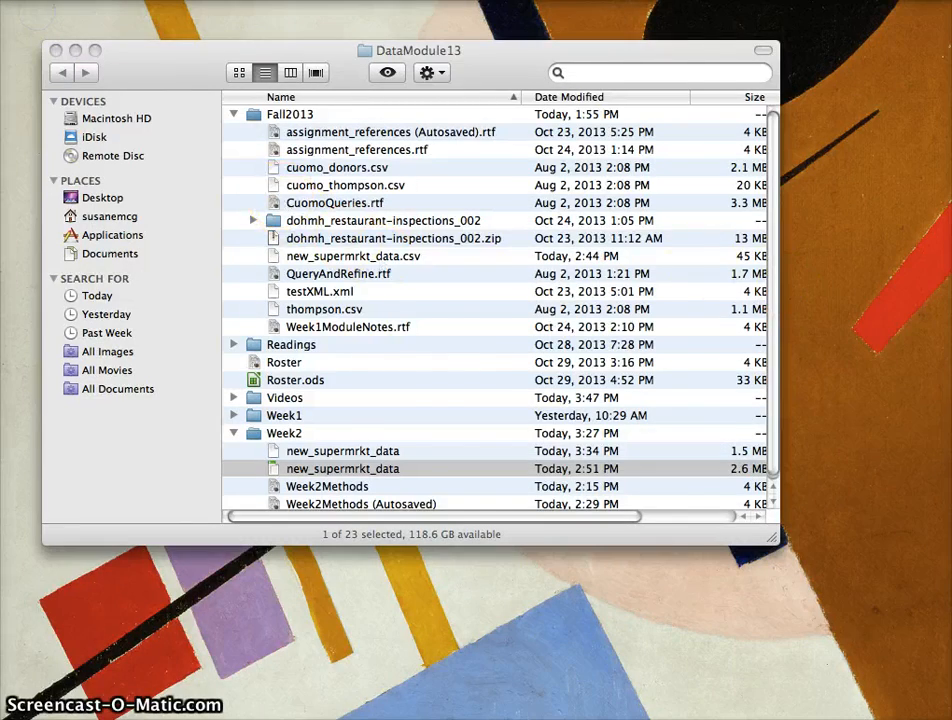
pyautogui.click(945, 714)
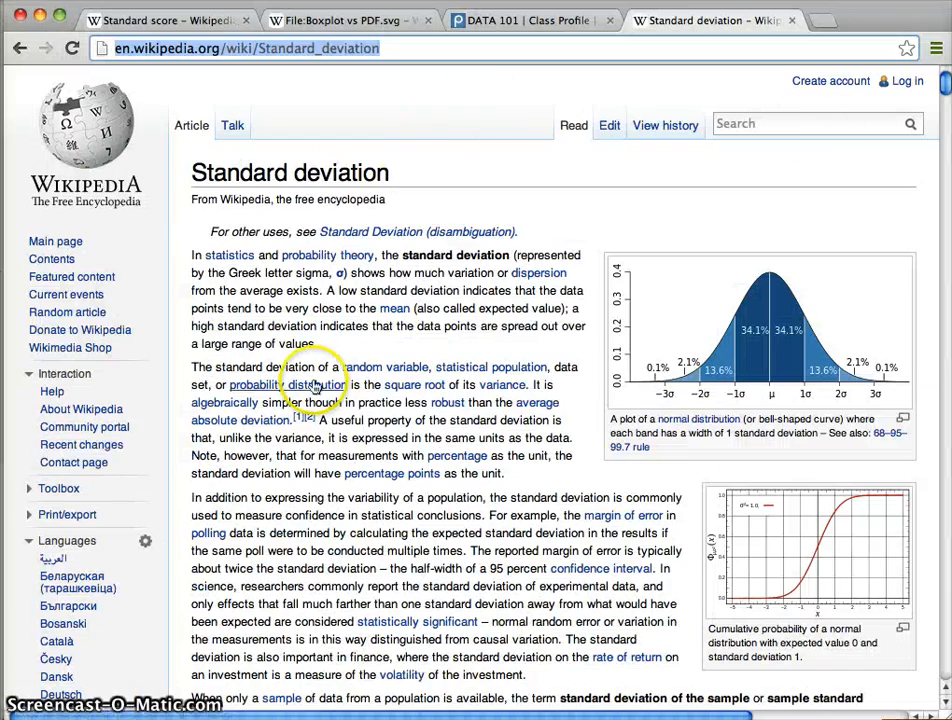
pyautogui.click(446, 347)
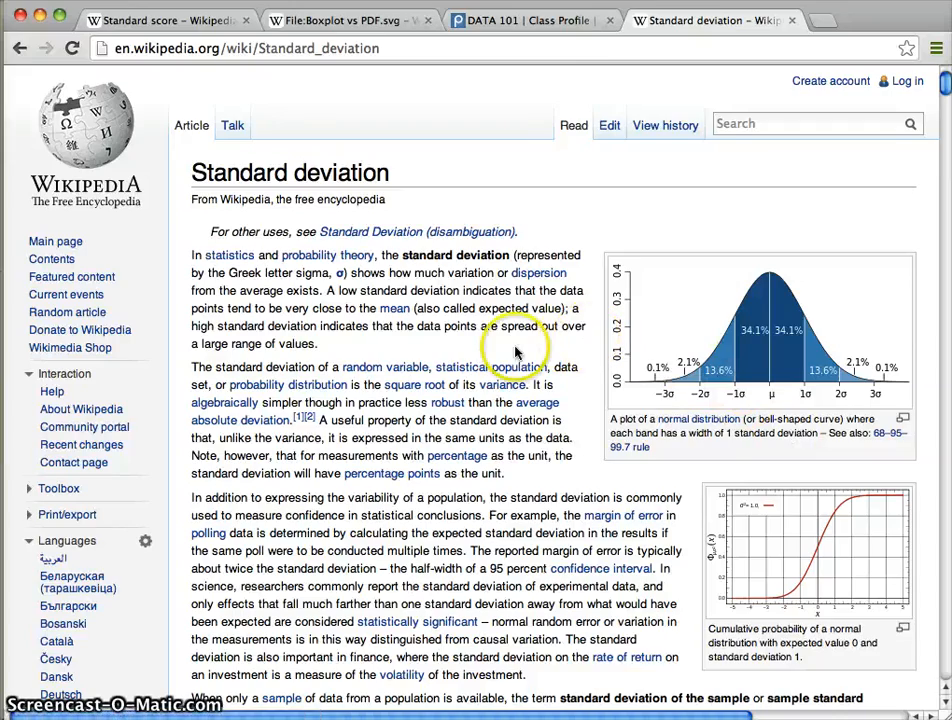
# Step: Examine the Basic examples section of the Standard deviation article for the way the calculation is done
pyautogui.press('F3')
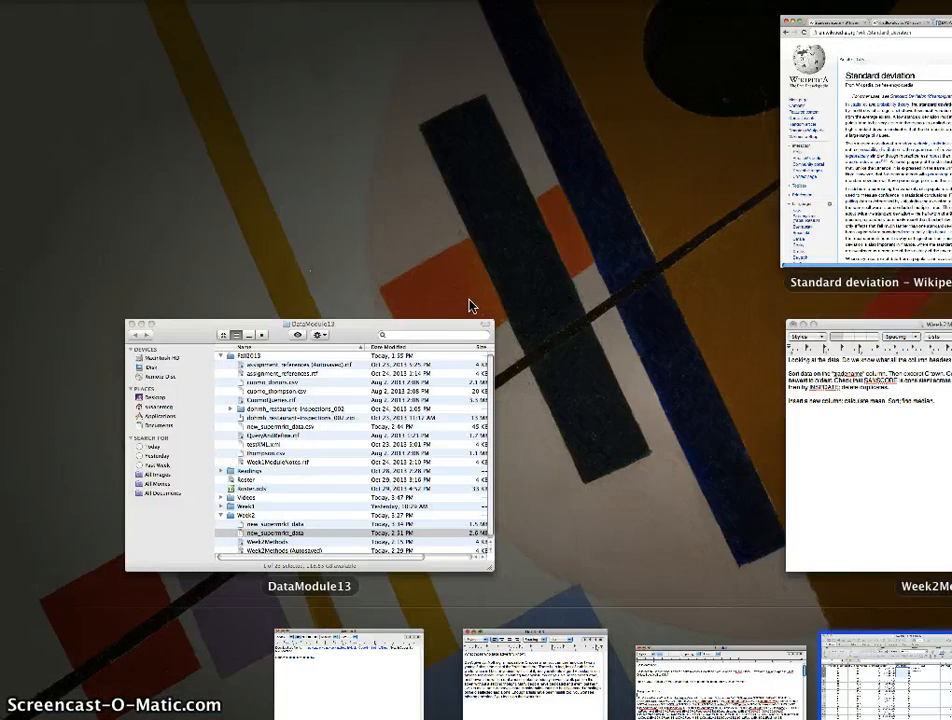
pyautogui.press('Return')
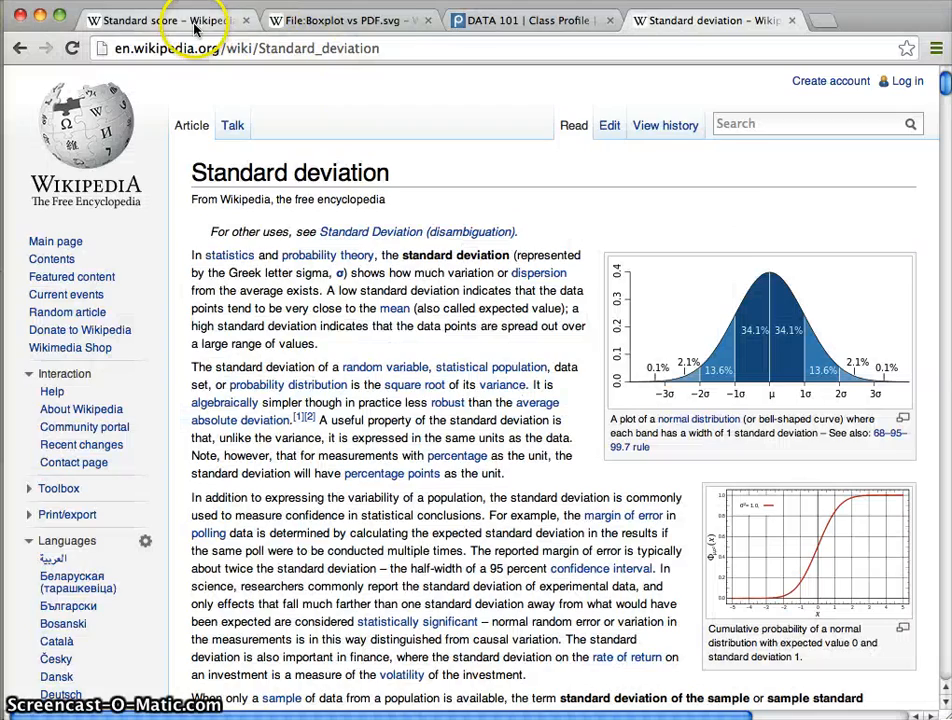
pyautogui.scroll(-4, 446, 255)
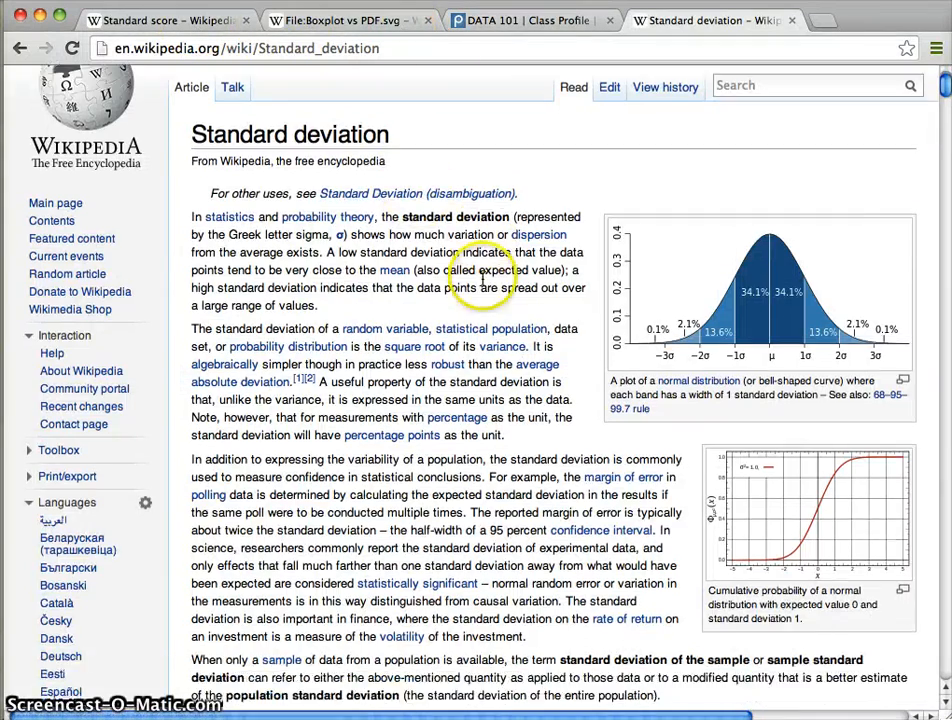
pyautogui.scroll(-8, 483, 280)
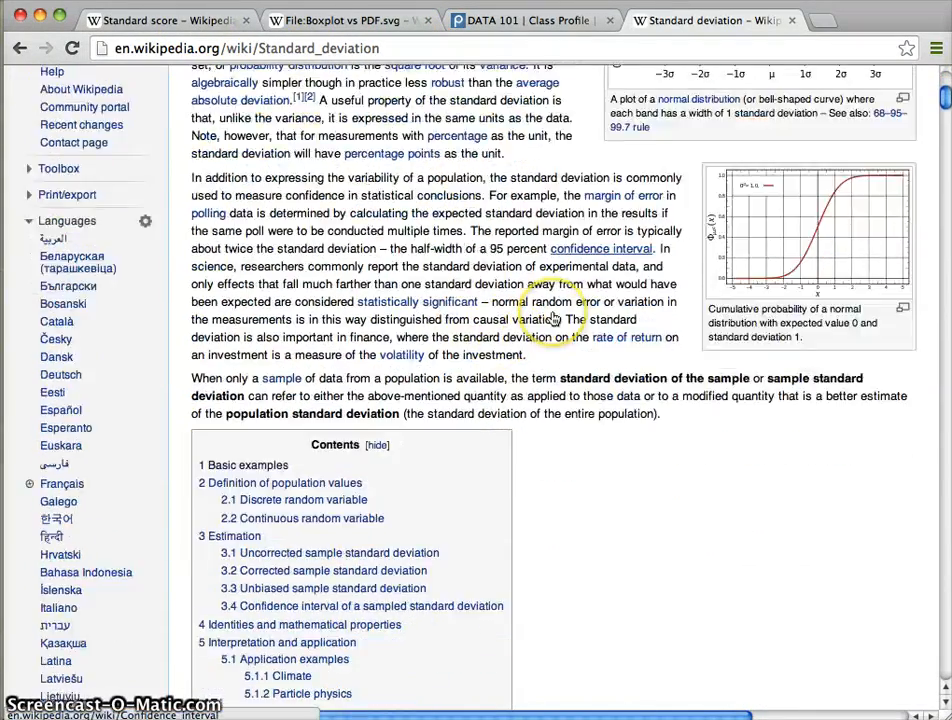
pyautogui.scroll(-13, 554, 318)
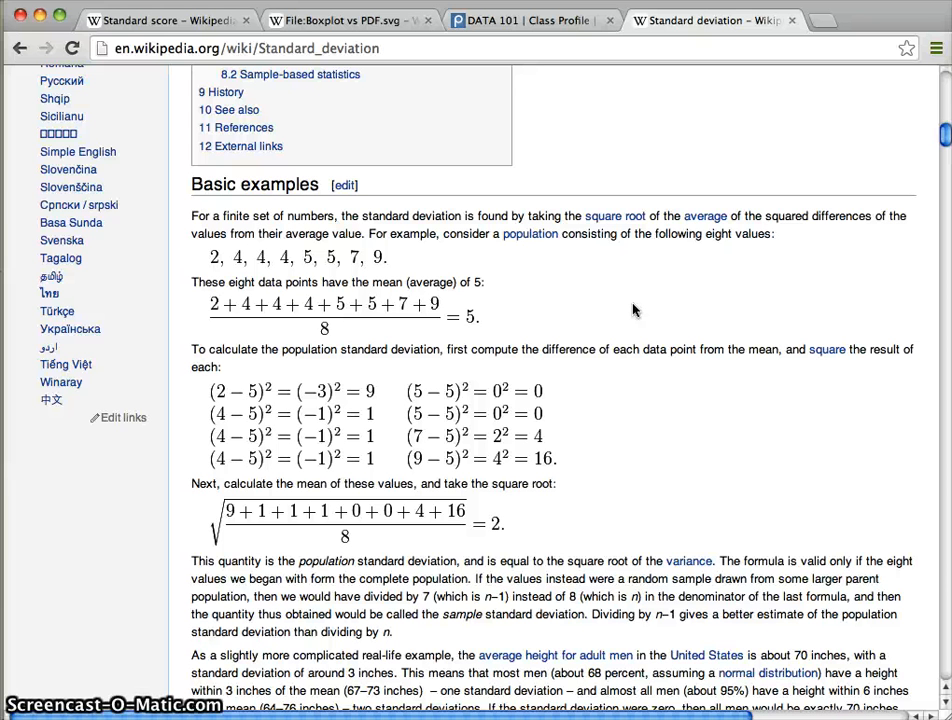
# Step: Switch back to the new_supermrkt_data.xls spreadsheet in Excel and enter the heading "squares of difference" in U1
pyautogui.hotkey('ctrl', 'Up')
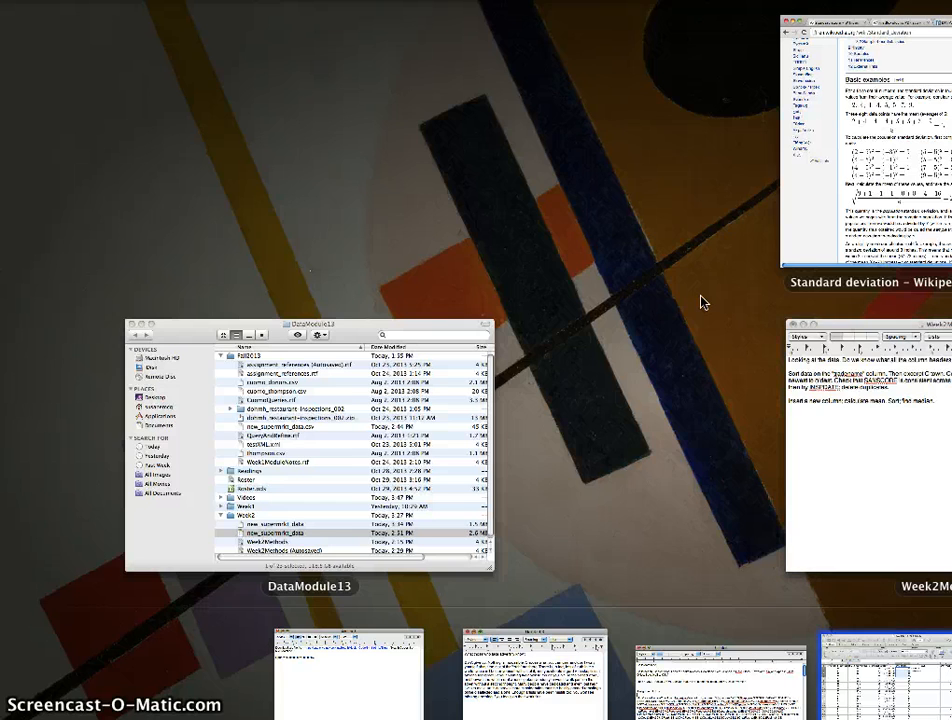
pyautogui.click(822, 683)
pyautogui.click(505, 292)
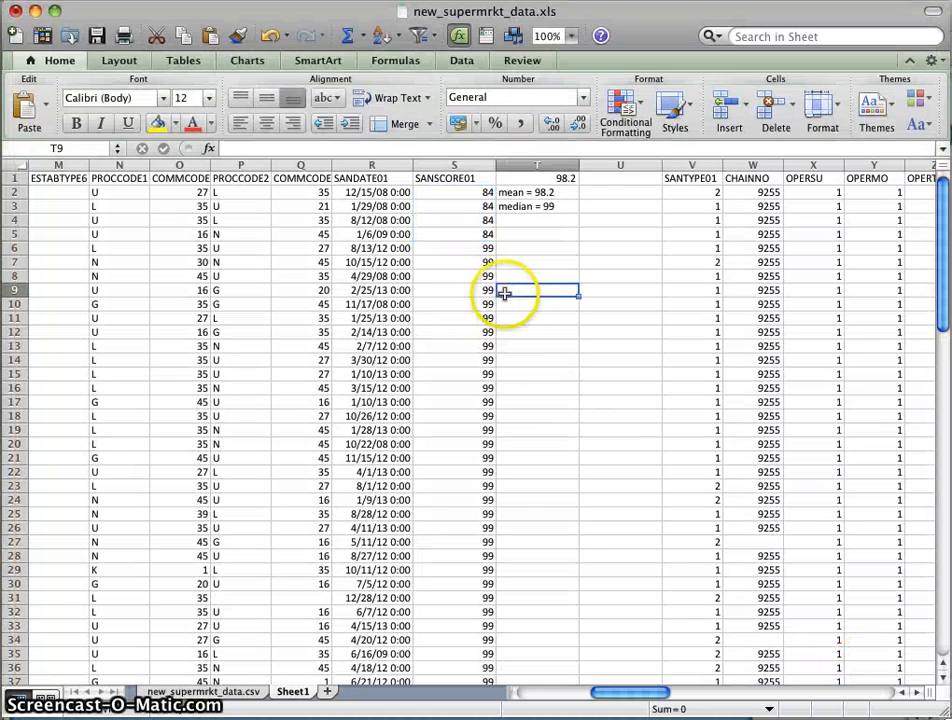
pyautogui.click(610, 180)
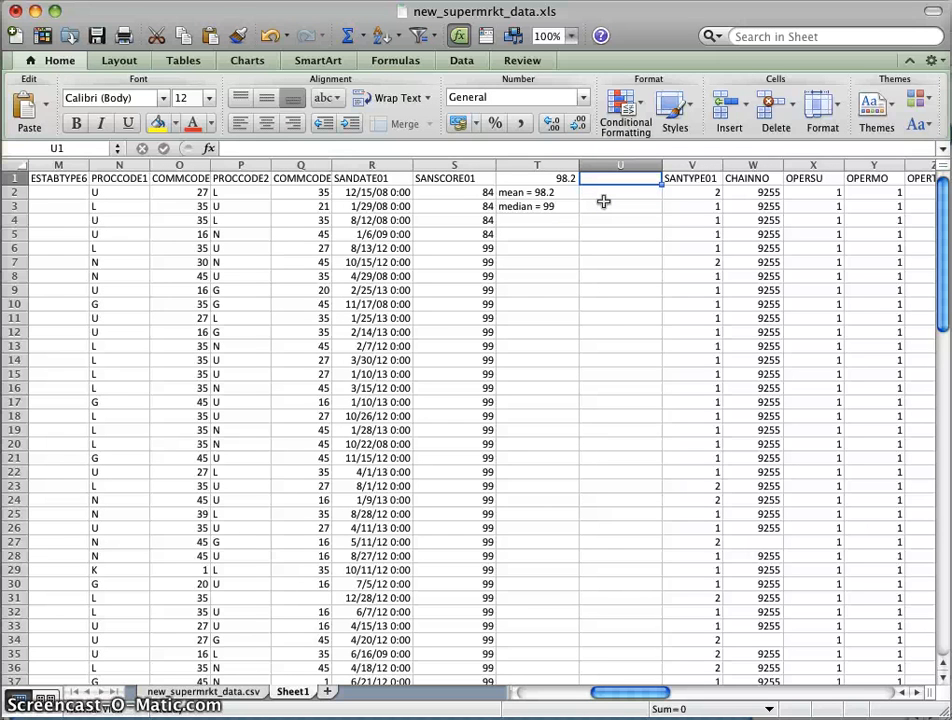
pyautogui.write('squares of di')
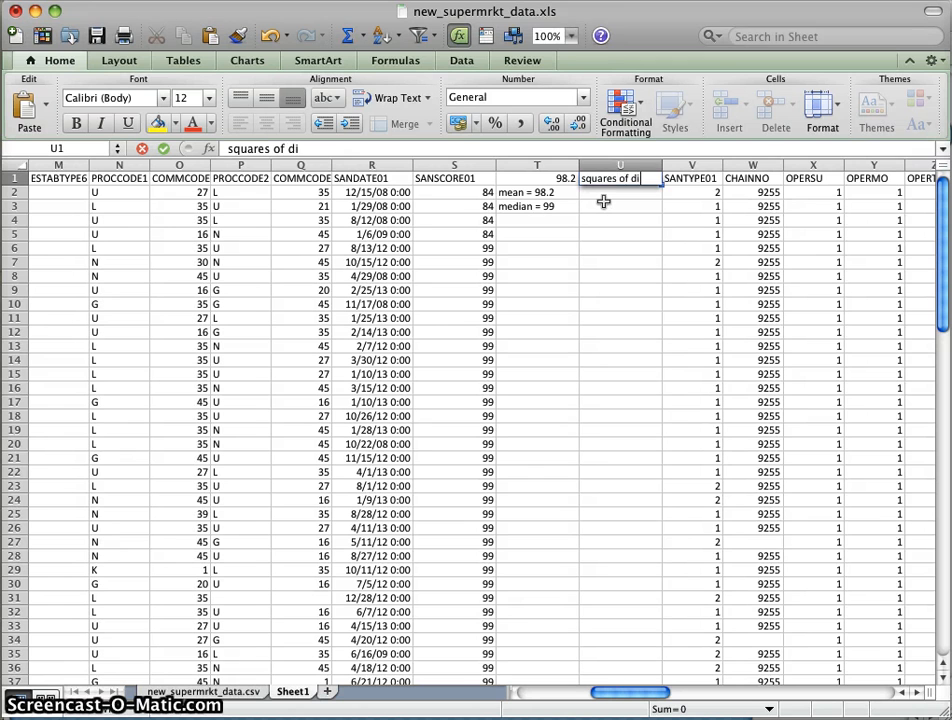
pyautogui.write('fference')
pyautogui.press('Return')
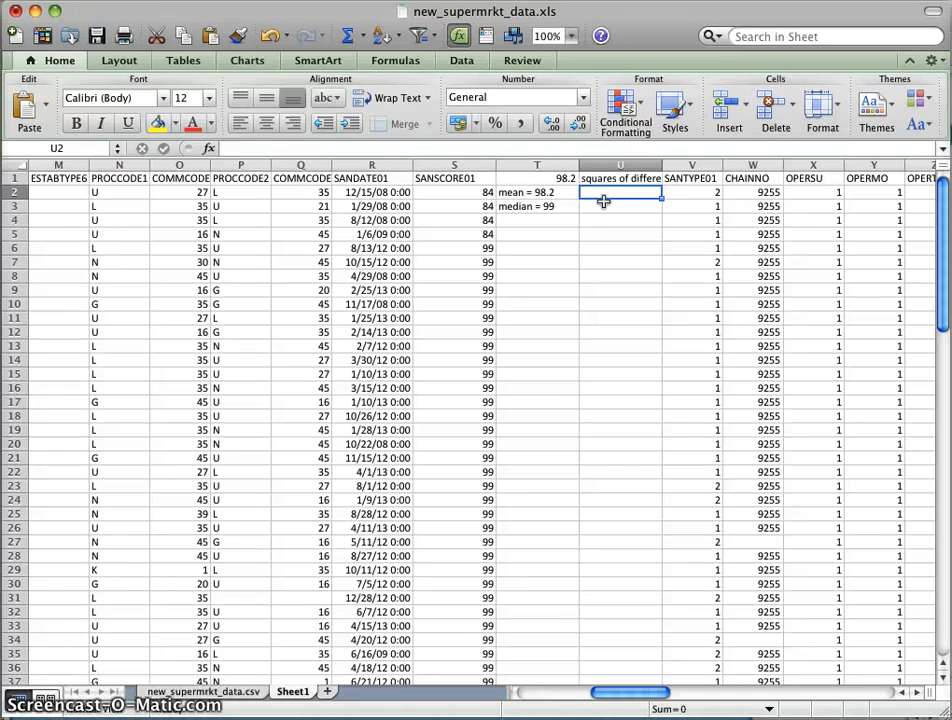
# Step: Enter the formula =S2-T1 in U2 to subtract the mean from the first score
pyautogui.write('=')
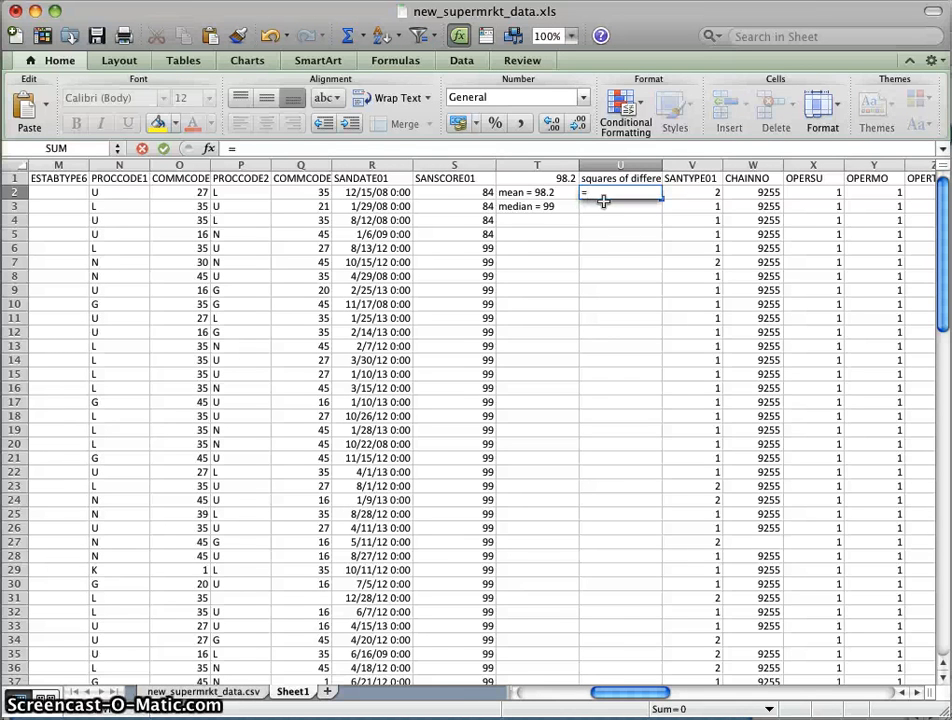
pyautogui.moveTo(603, 201); pyautogui.dragTo(459, 197)
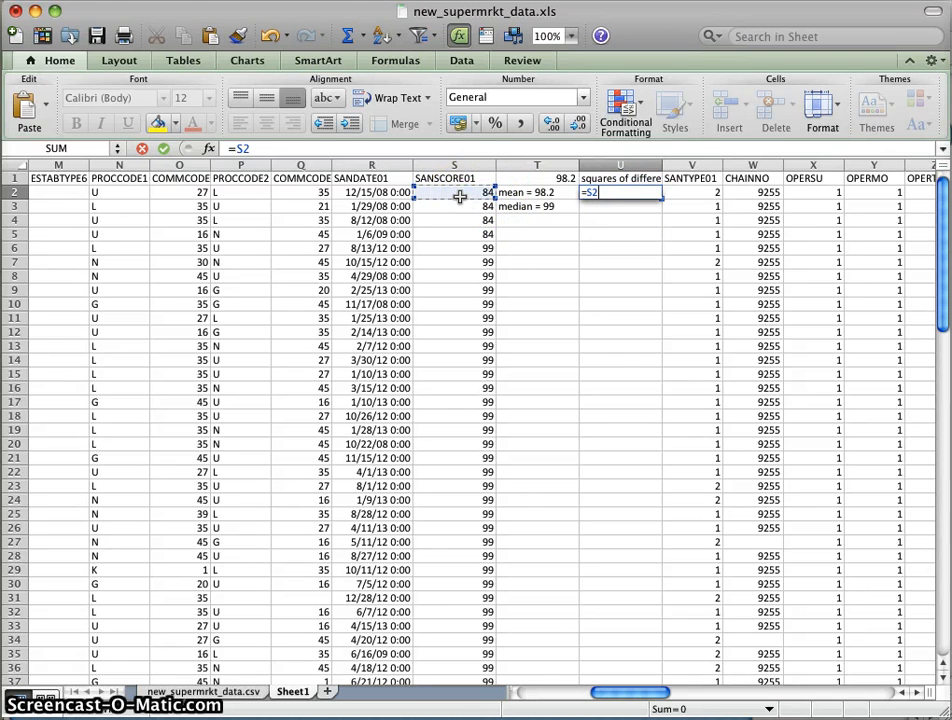
pyautogui.write('-')
pyautogui.press('Up')
pyautogui.press('Left')
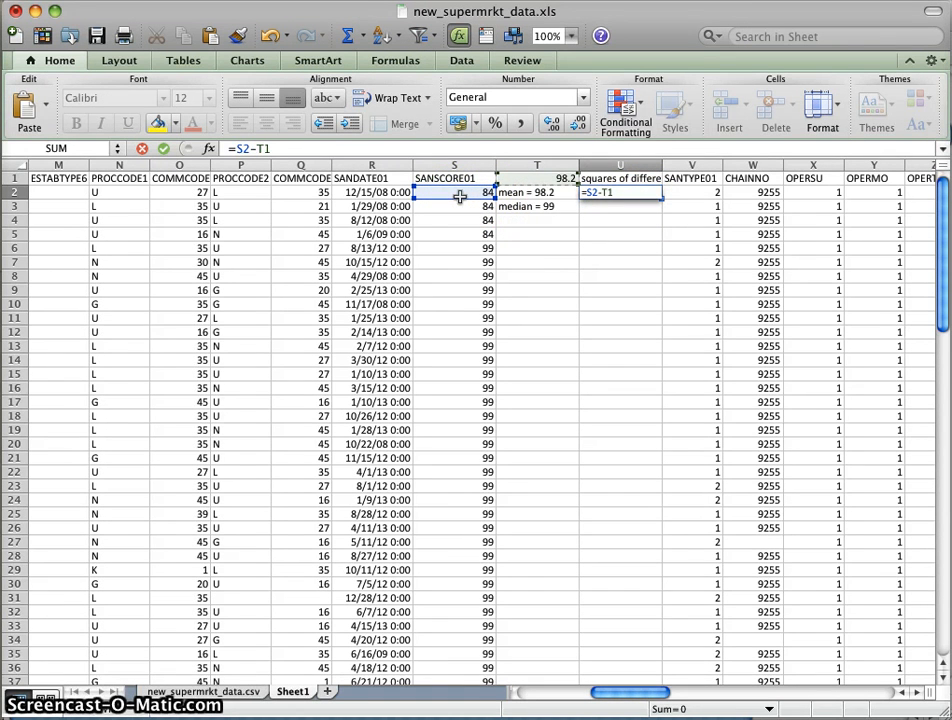
pyautogui.press('Return')
# Step: Copy the difference formula from U2 into U3 and check which cells the copied formula references
pyautogui.click(635, 192)
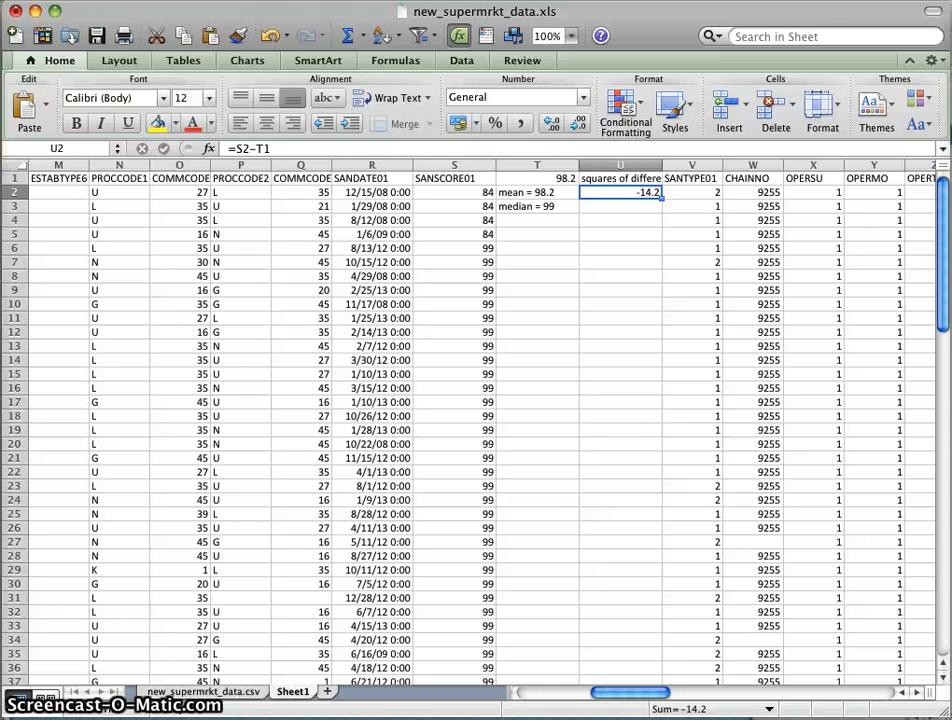
pyautogui.press('super+c')
pyautogui.press('Down')
pyautogui.press('super+v')
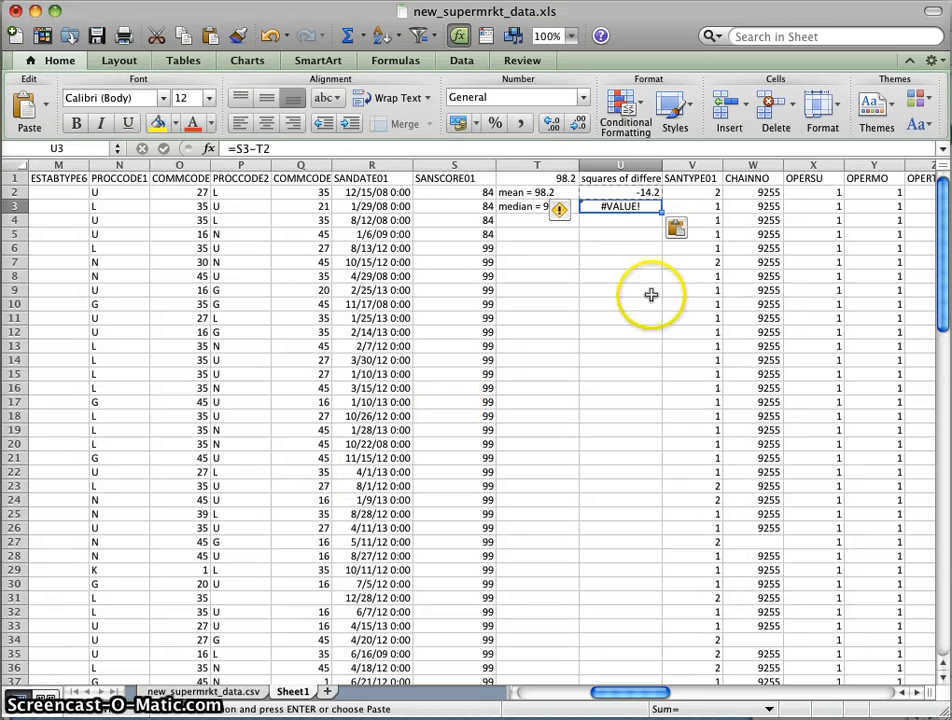
pyautogui.click(614, 192)
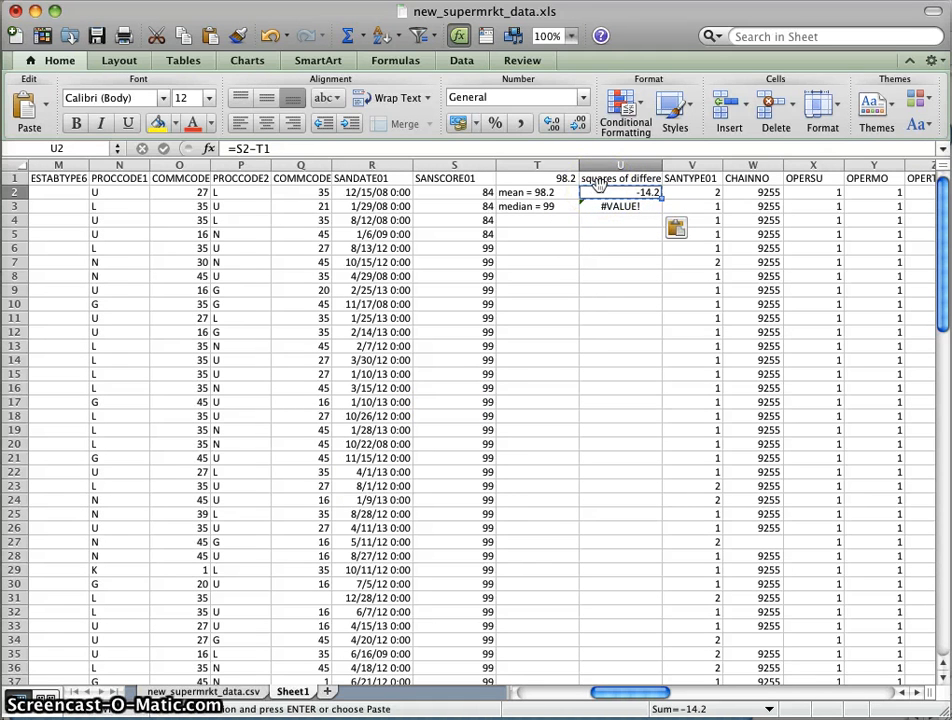
pyautogui.press('Down')
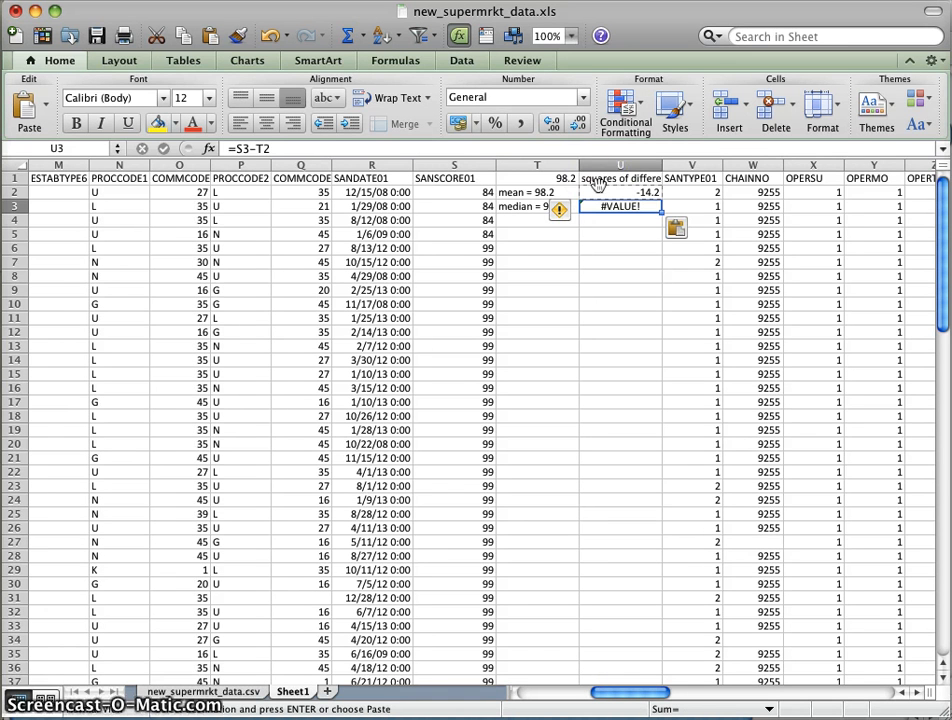
pyautogui.click(457, 206)
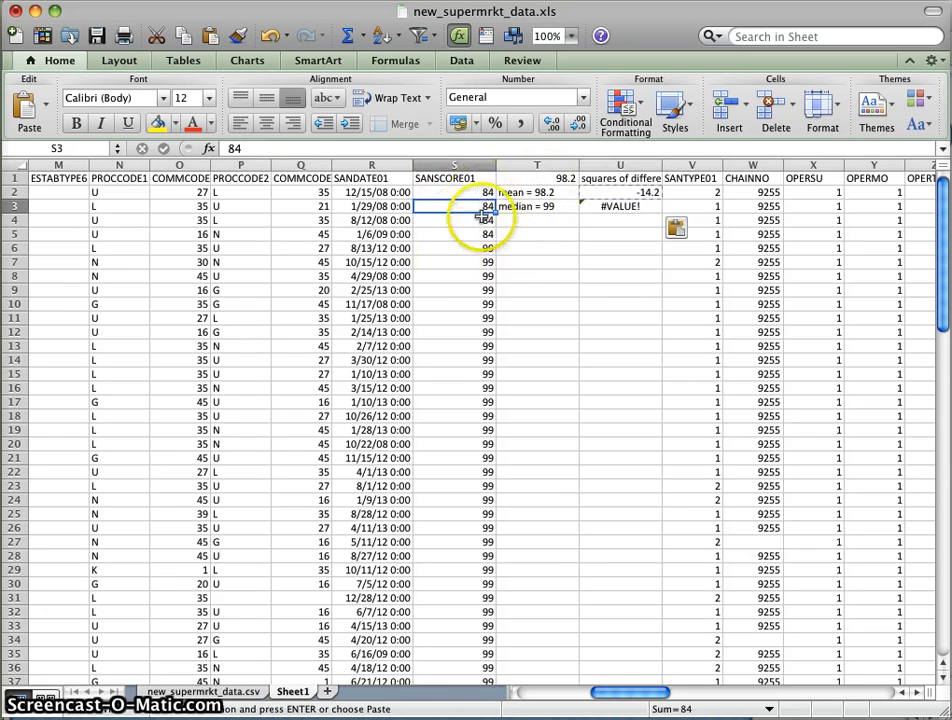
pyautogui.click(636, 207)
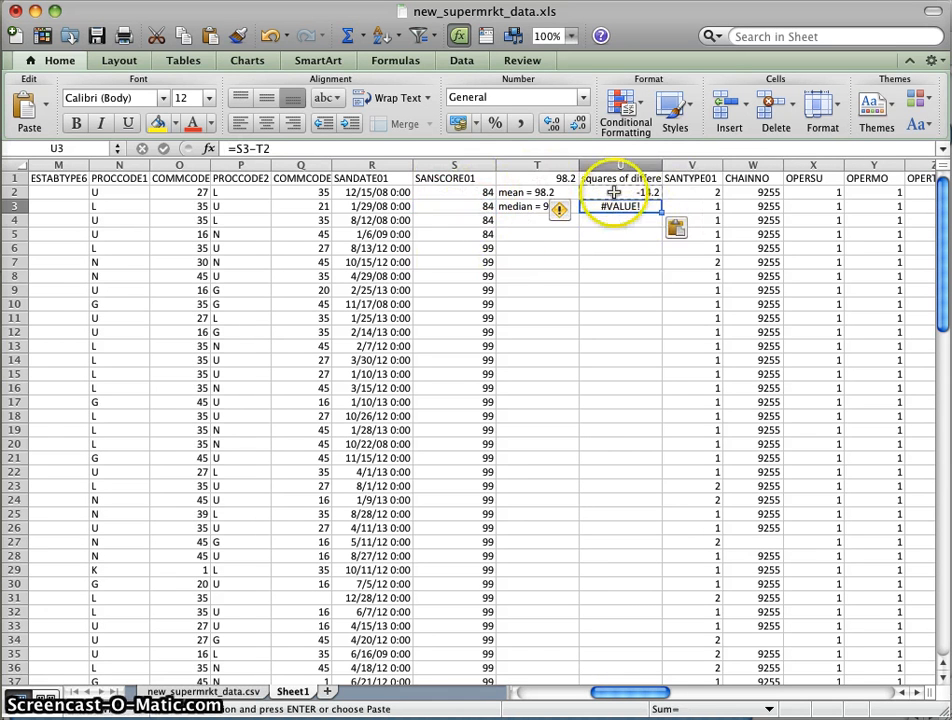
# Step: Change the formula in U2 to =S2-T$1 so the row of the mean's cell stays fixed when copied
pyautogui.click(533, 192)
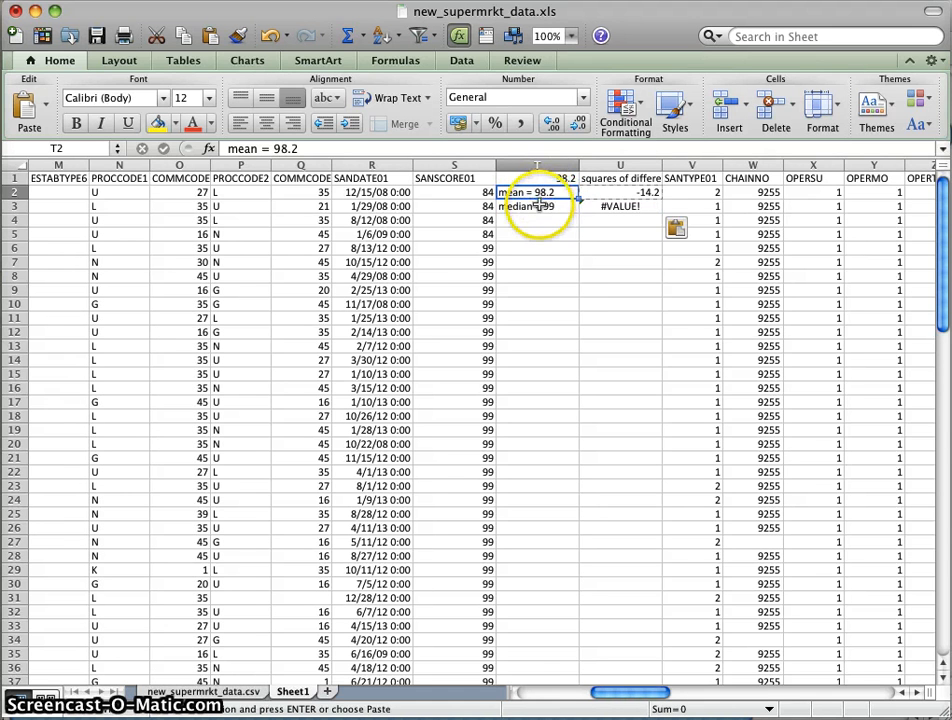
pyautogui.click(610, 210)
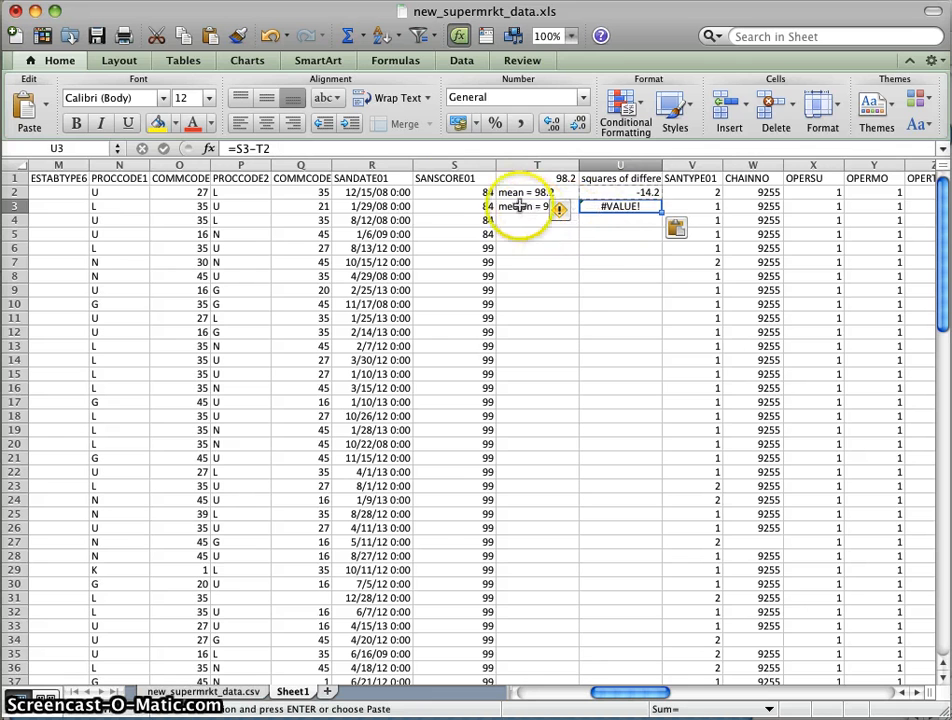
pyautogui.click(590, 190)
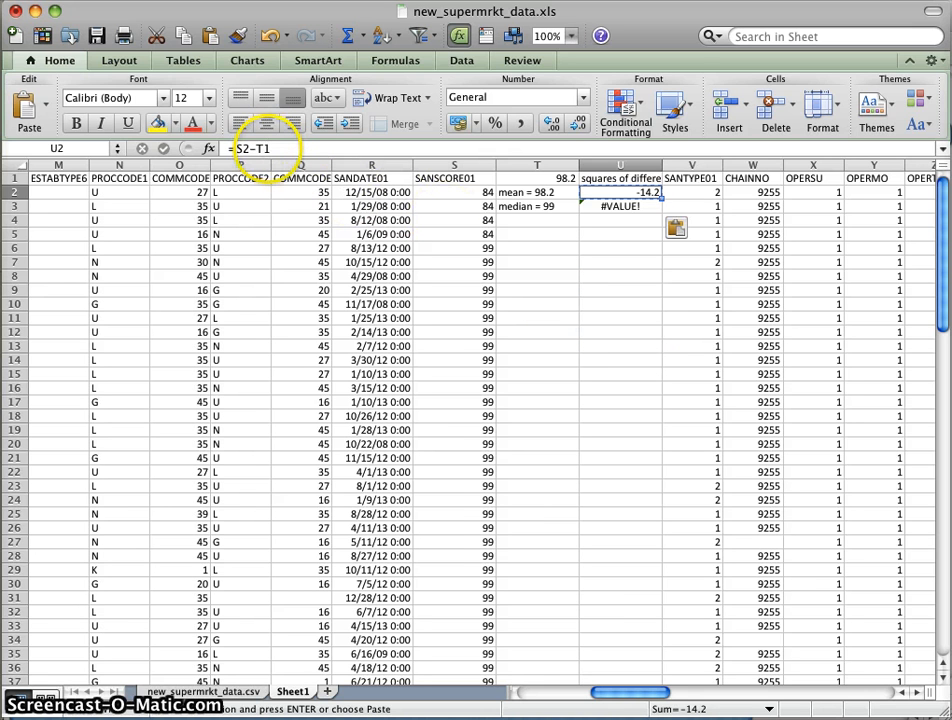
pyautogui.click(262, 148)
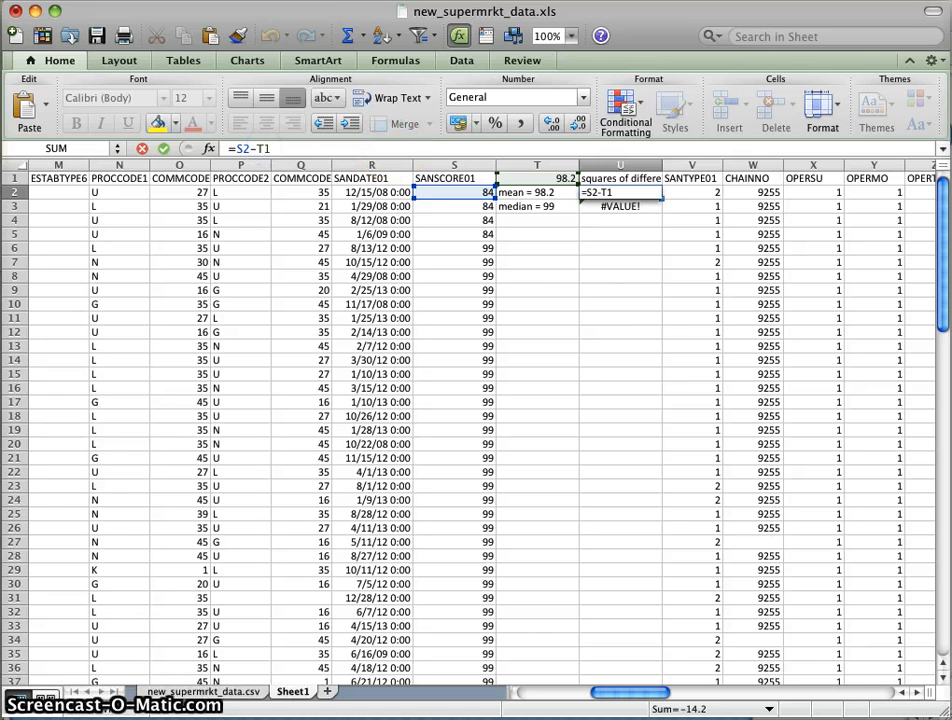
pyautogui.write('$')
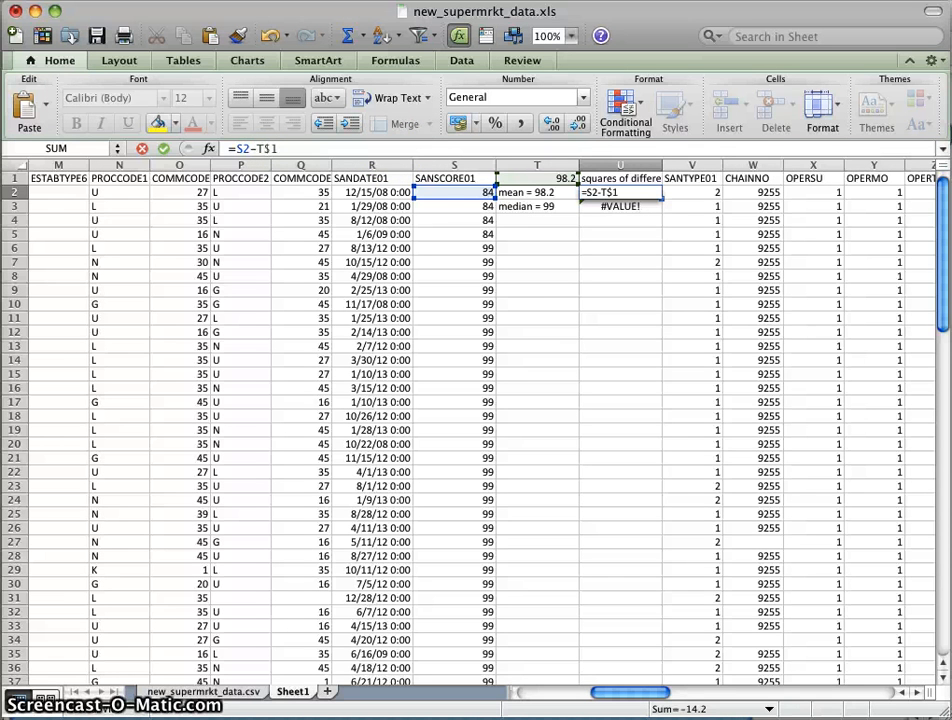
pyautogui.press('Return')
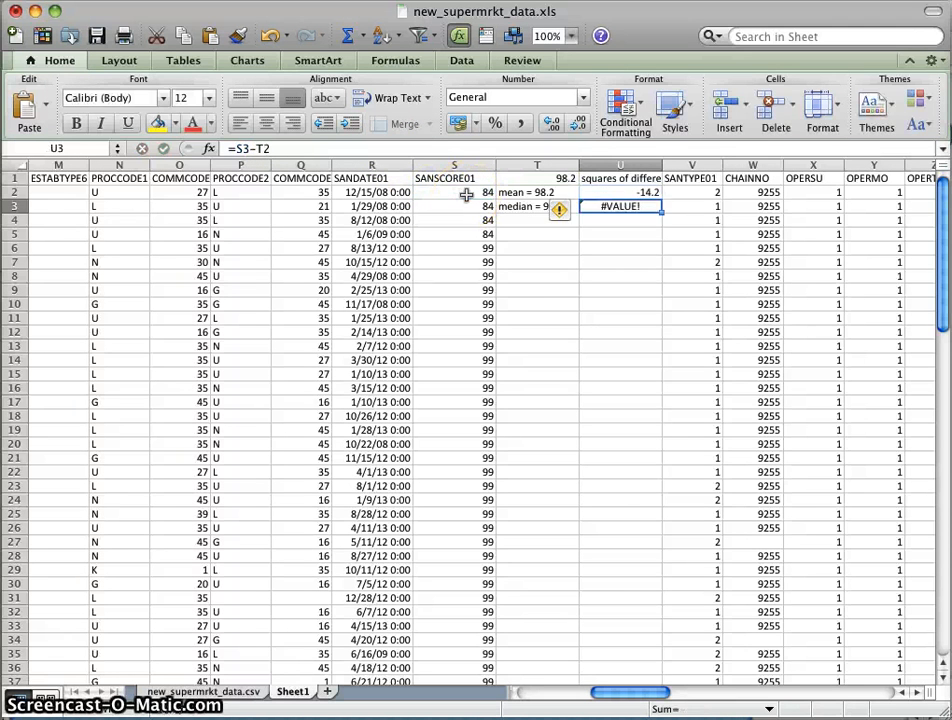
# Step: Copy the difference formula with the fixed mean row from U2 into U3 and check its references
pyautogui.press('Up')
pyautogui.press('super+c')
pyautogui.press('Down')
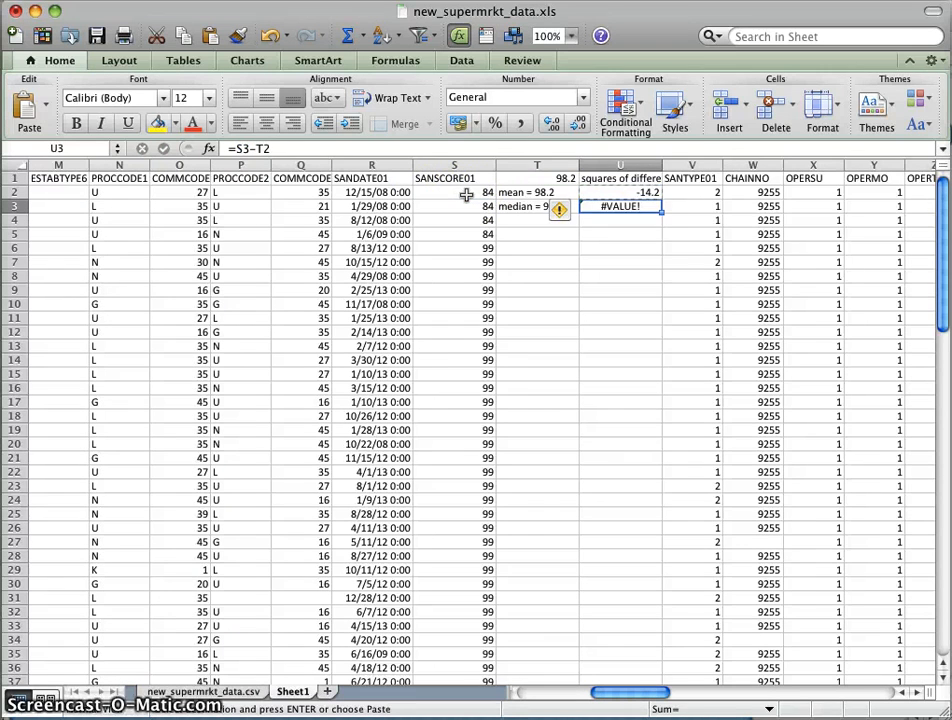
pyautogui.press('super+v')
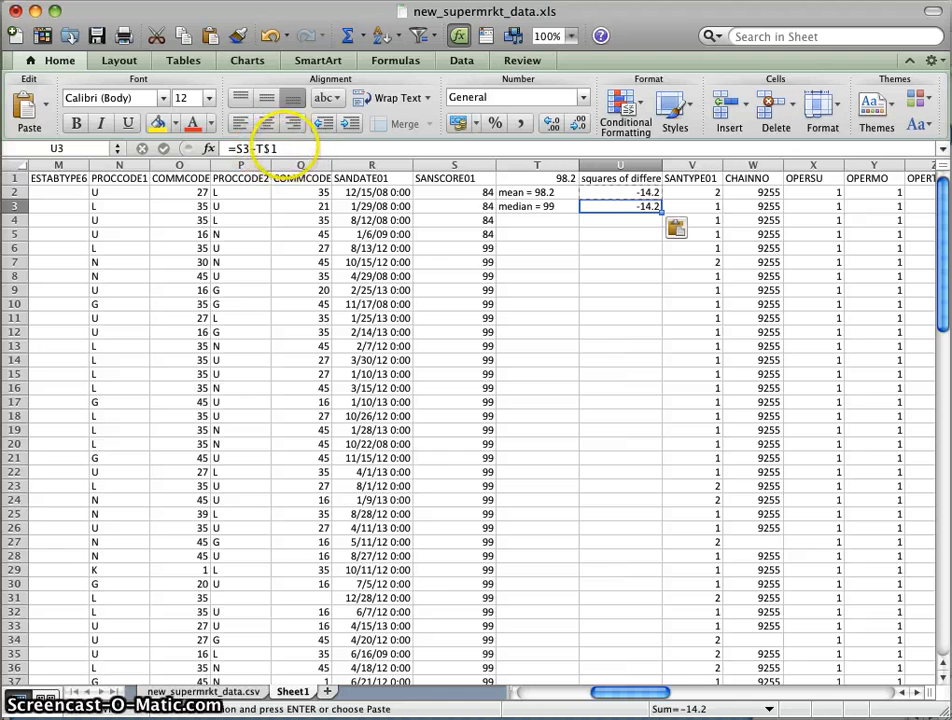
pyautogui.click(639, 604)
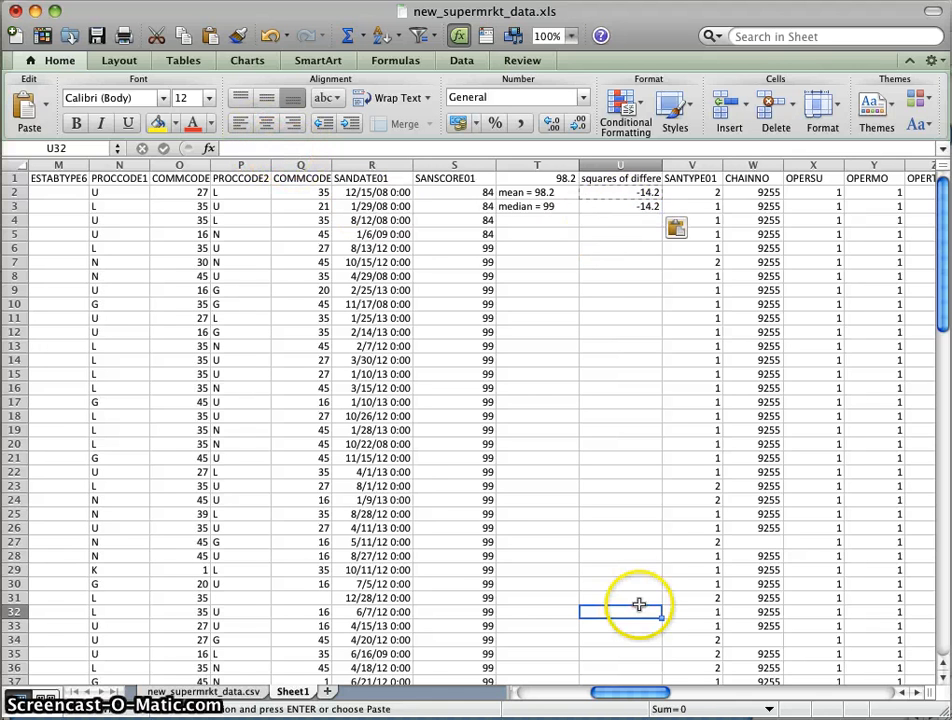
# Step: Copy the difference formula from U3 into U4 and the rest of column U through the last data row
pyautogui.click(622, 208)
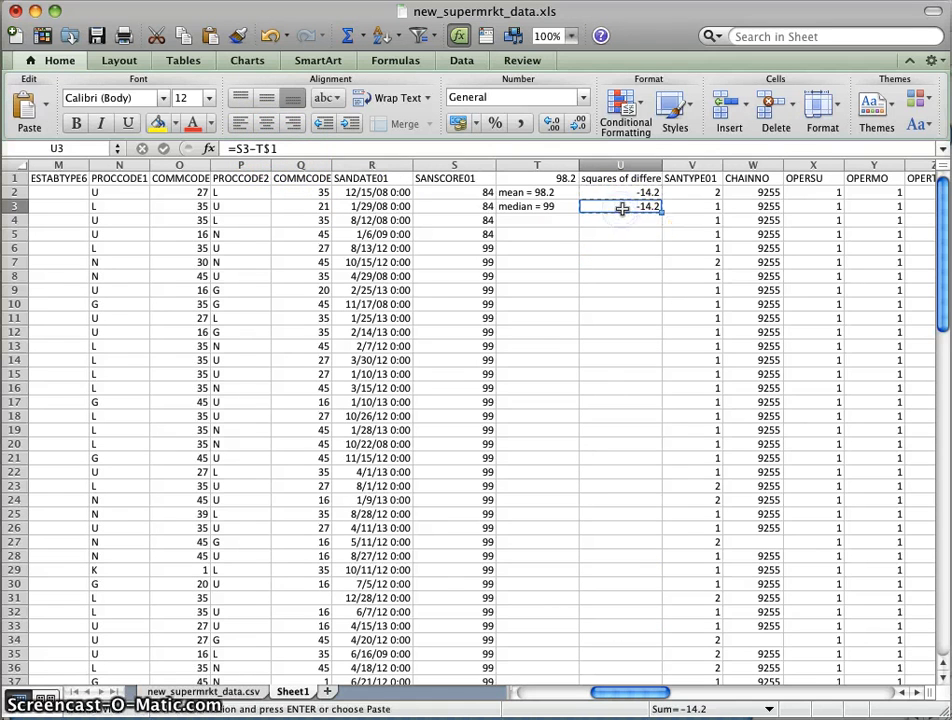
pyautogui.moveTo(622, 220); pyautogui.dragTo(650, 545)
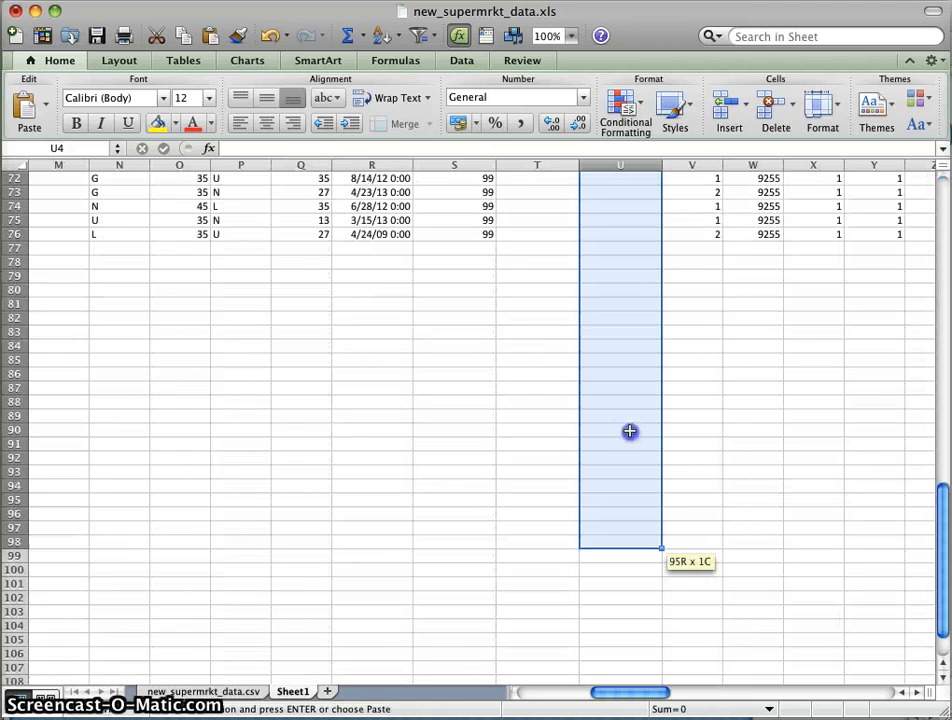
pyautogui.moveTo(629, 431); pyautogui.dragTo(623, 234)
pyautogui.press('super+v')
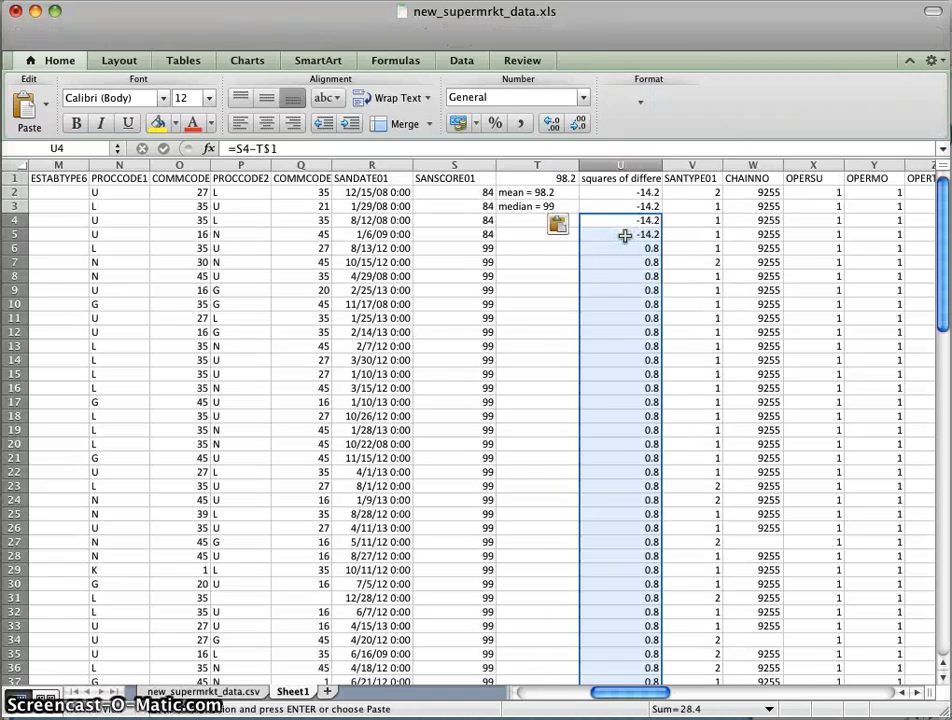
pyautogui.click(617, 299)
pyautogui.click(617, 299)
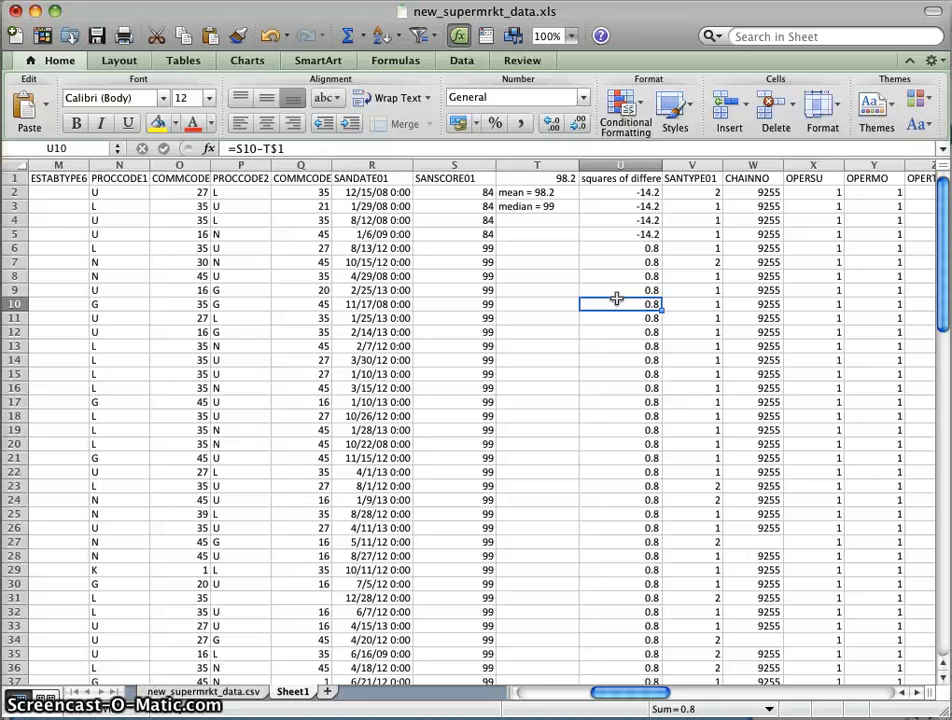
# Step: Change the formula in U2 to =POWER(S2-T$1,2) to square the difference from the mean
pyautogui.click(631, 191)
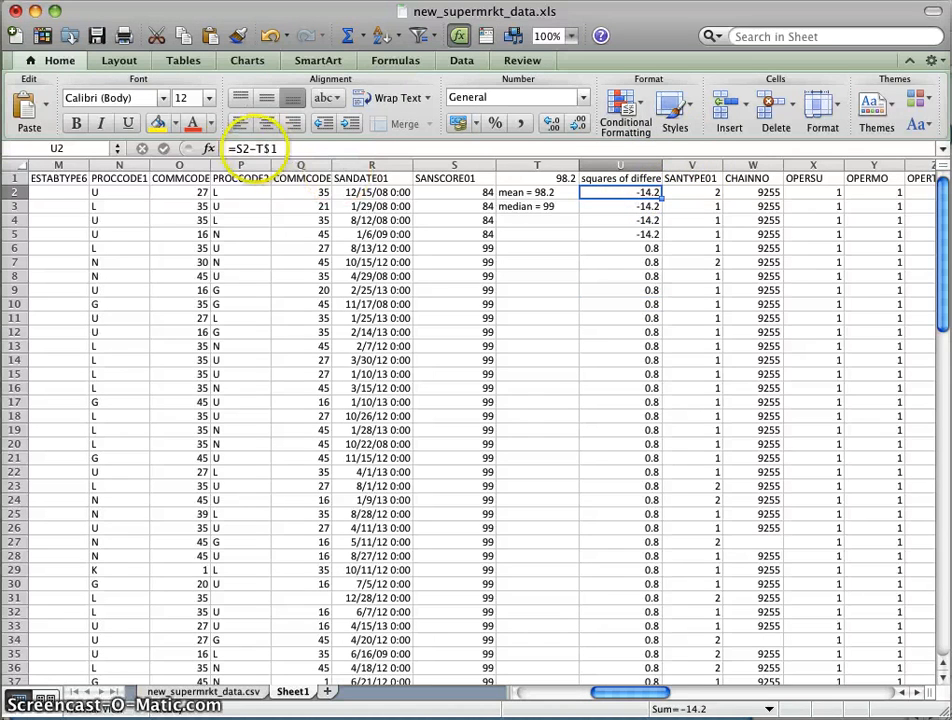
pyautogui.click(240, 149)
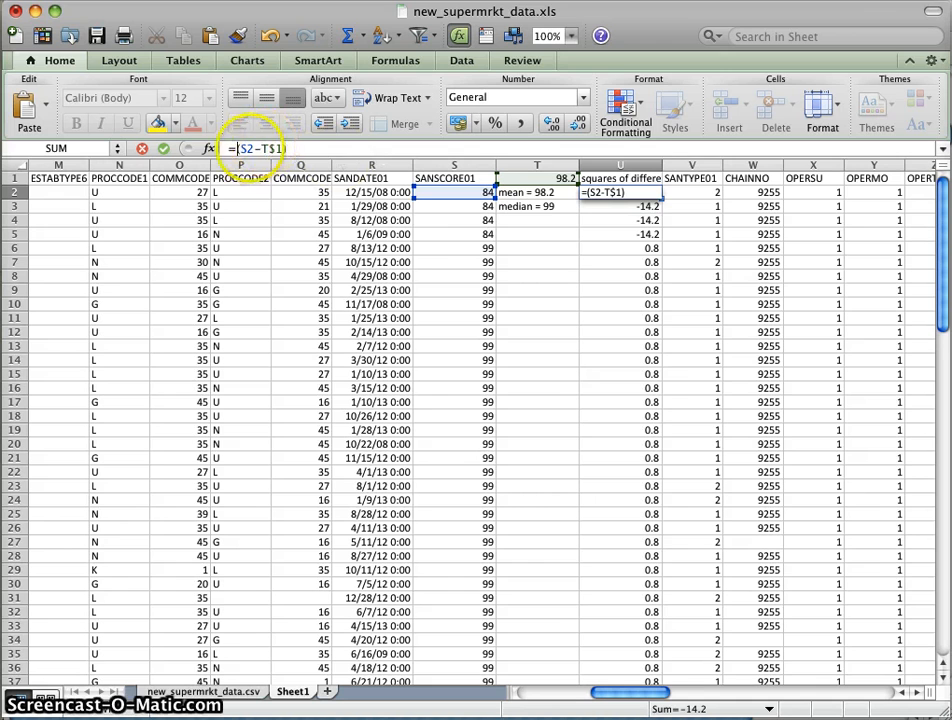
pyautogui.write('POWER')
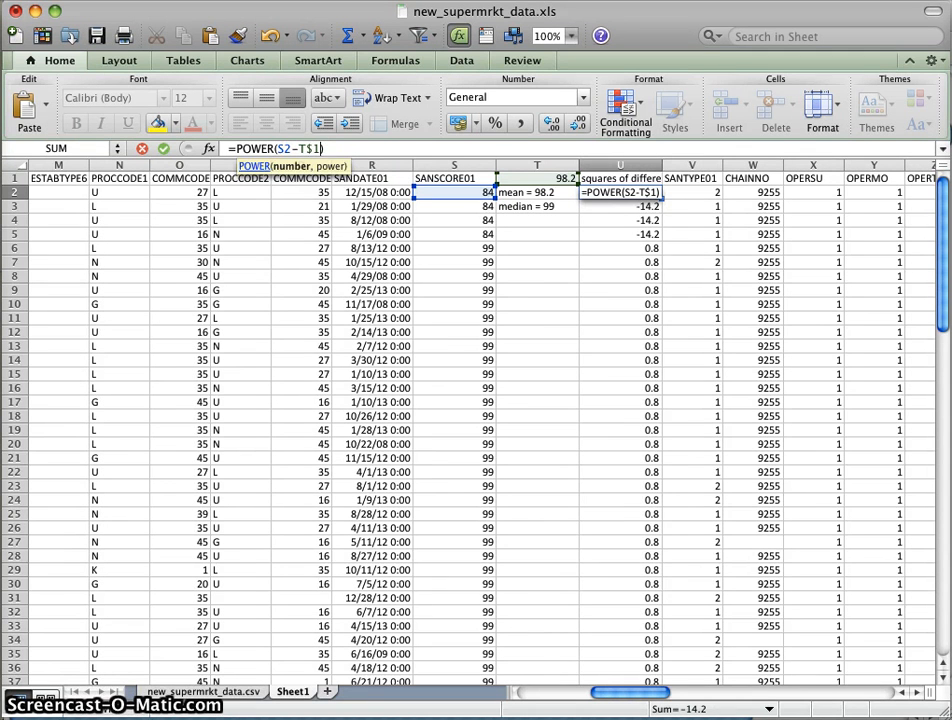
pyautogui.write('2)')
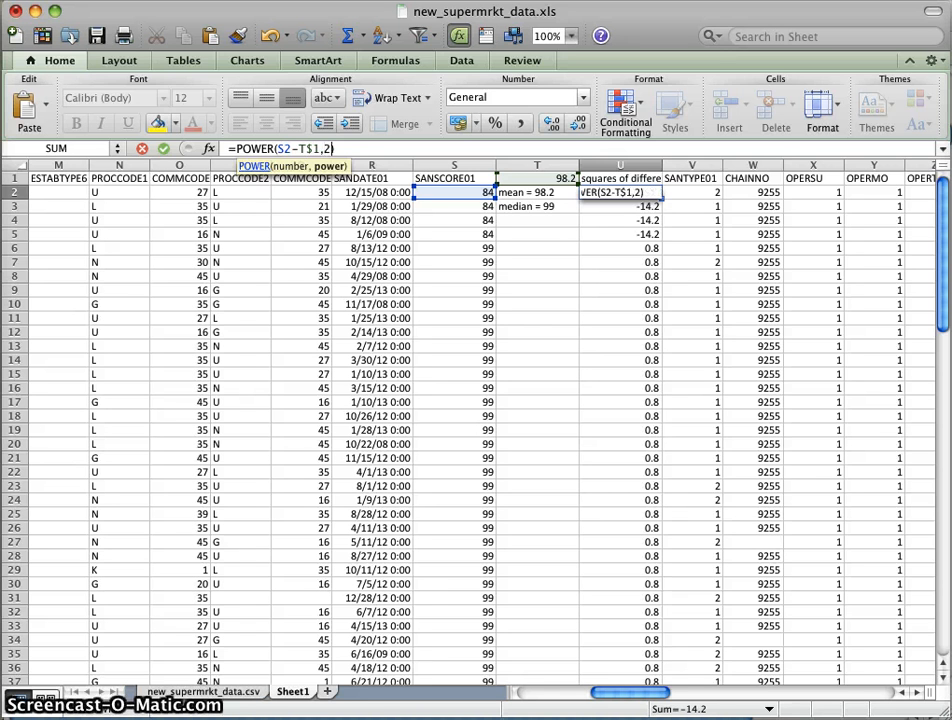
pyautogui.press('Return')
# Step: Copy the squared-difference formula from U2 into U3 and all the data rows below it in column U
pyautogui.press('Up')
pyautogui.press('super+c')
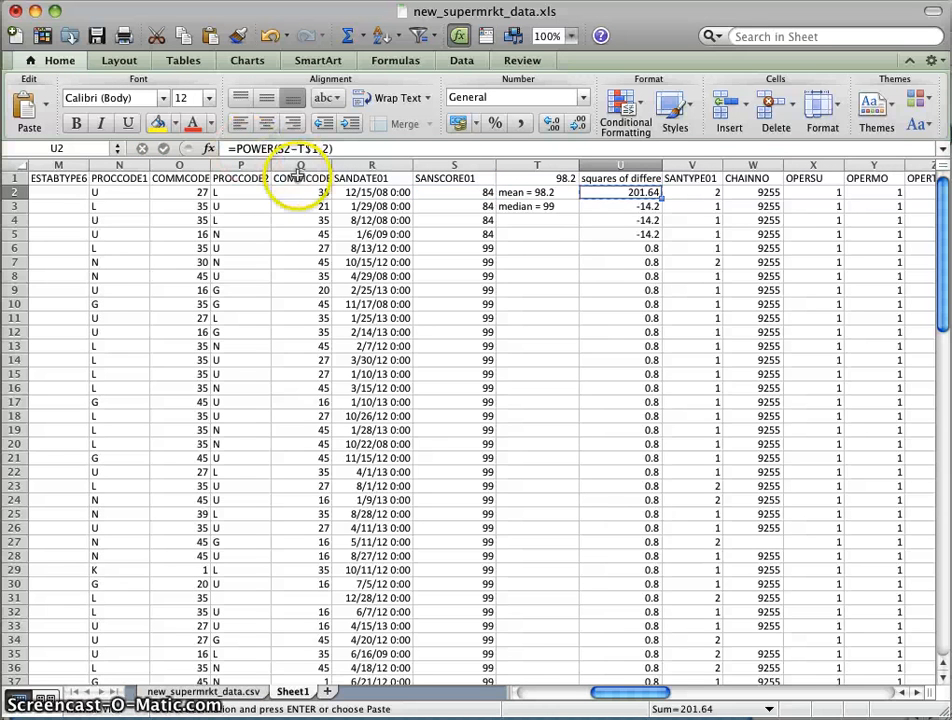
pyautogui.moveTo(640, 206); pyautogui.dragTo(623, 548)
pyautogui.press('super+v')
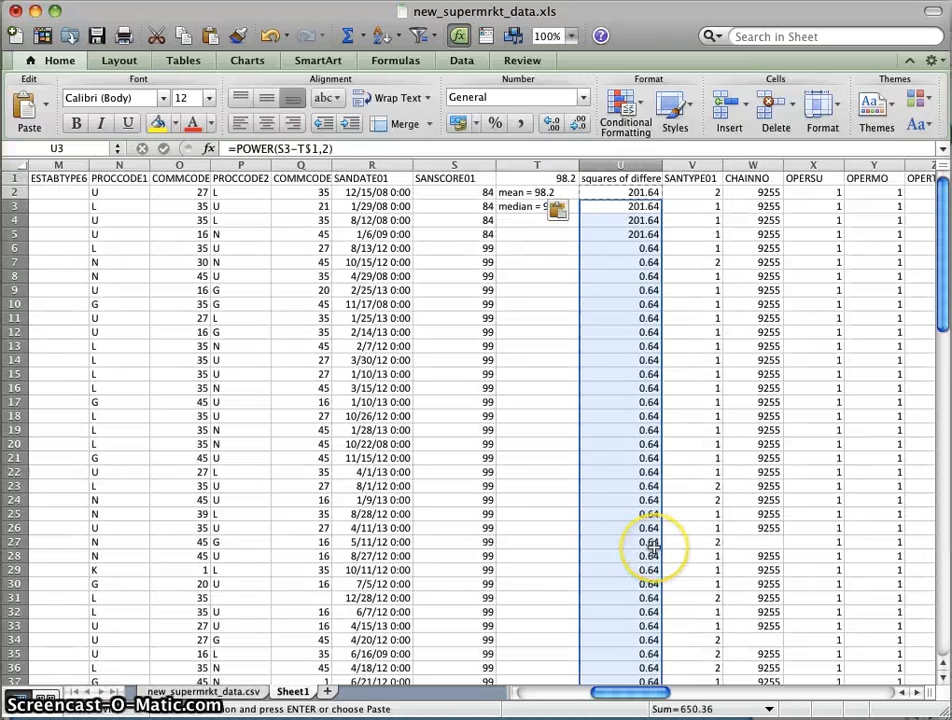
pyautogui.click(606, 369)
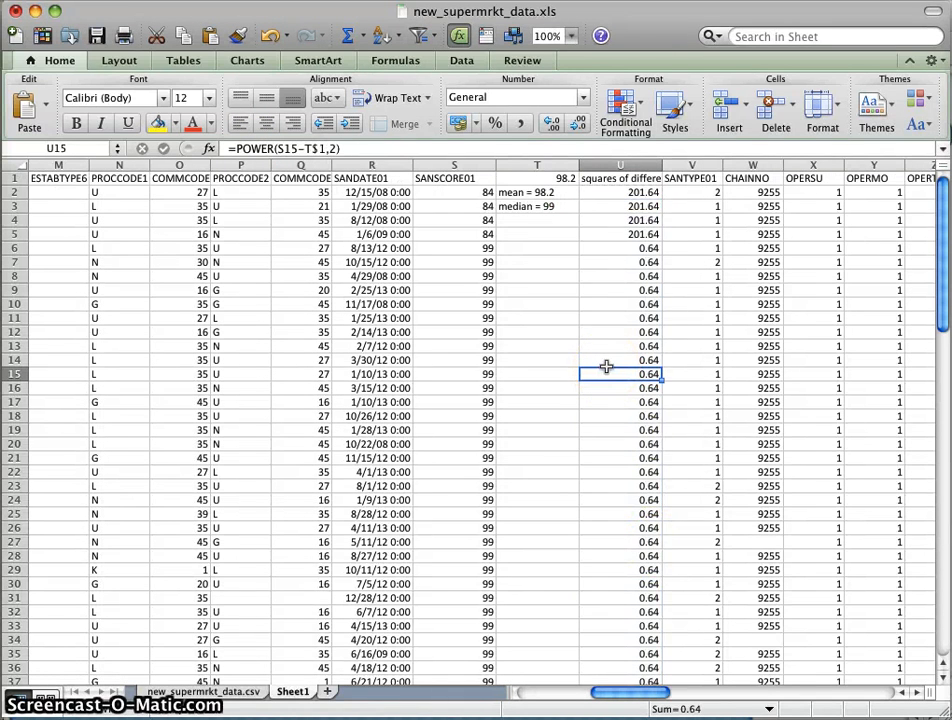
pyautogui.click(622, 380)
# Step: Check the Standard deviation article's Basic examples for the calculation that follows squaring, and return to the new_supermrkt_data.xls spreadsheet in Excel
pyautogui.press('F3')
pyautogui.press('Down')
pyautogui.press('Up')
pyautogui.press('Down')
pyautogui.press('Right')
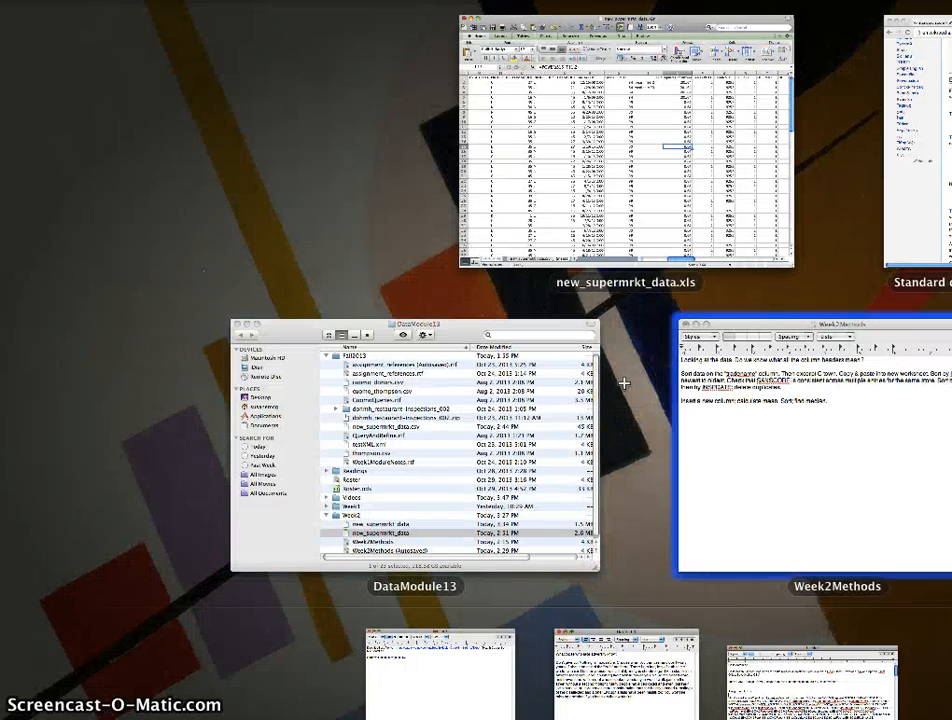
pyautogui.click(893, 214)
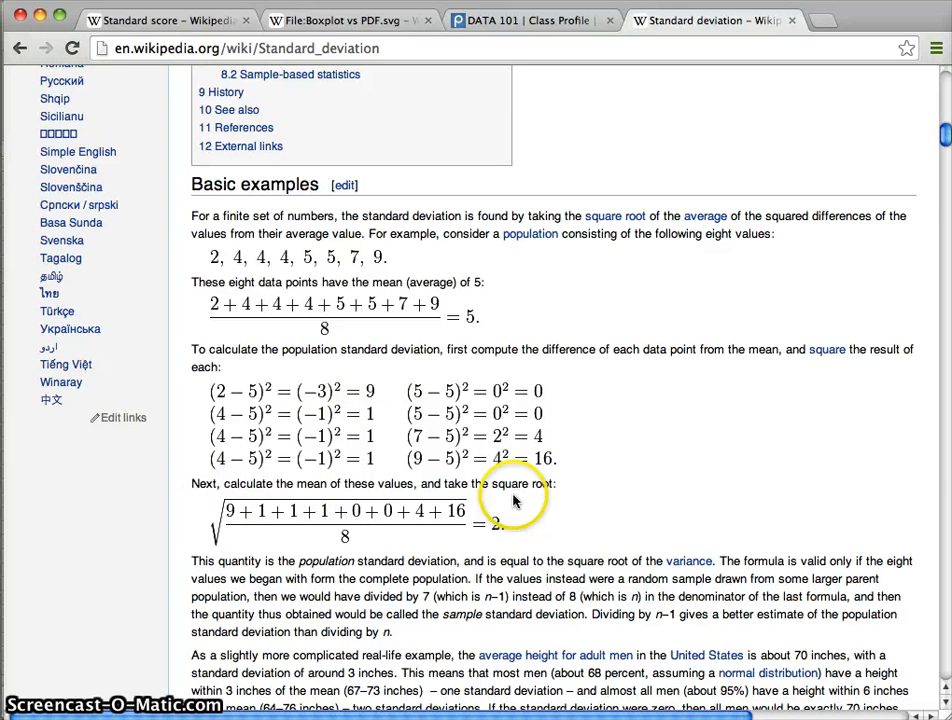
pyautogui.press('F3')
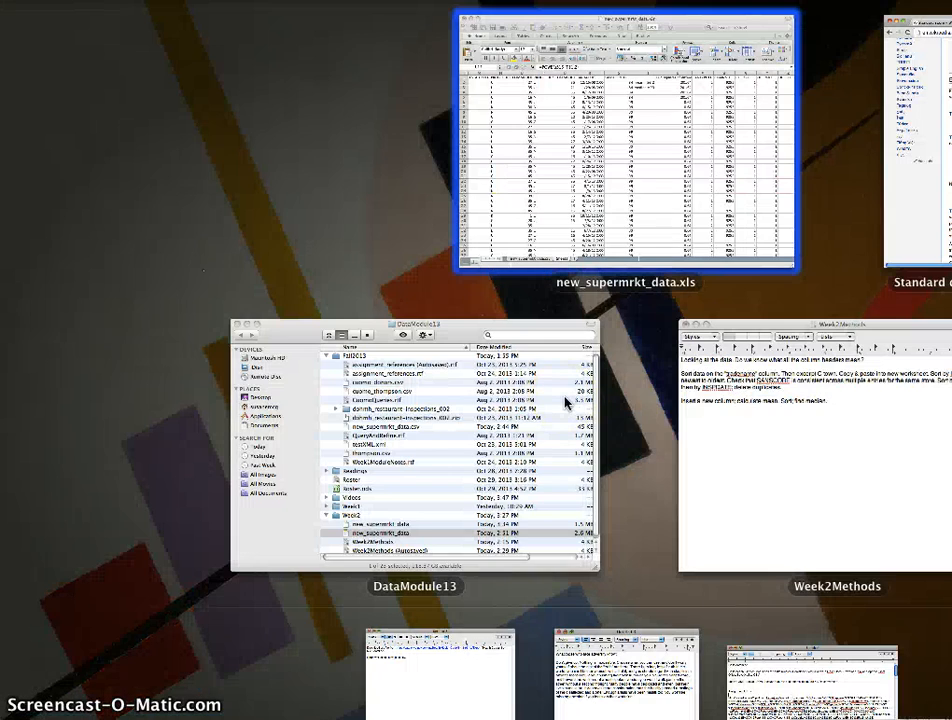
pyautogui.click(629, 205)
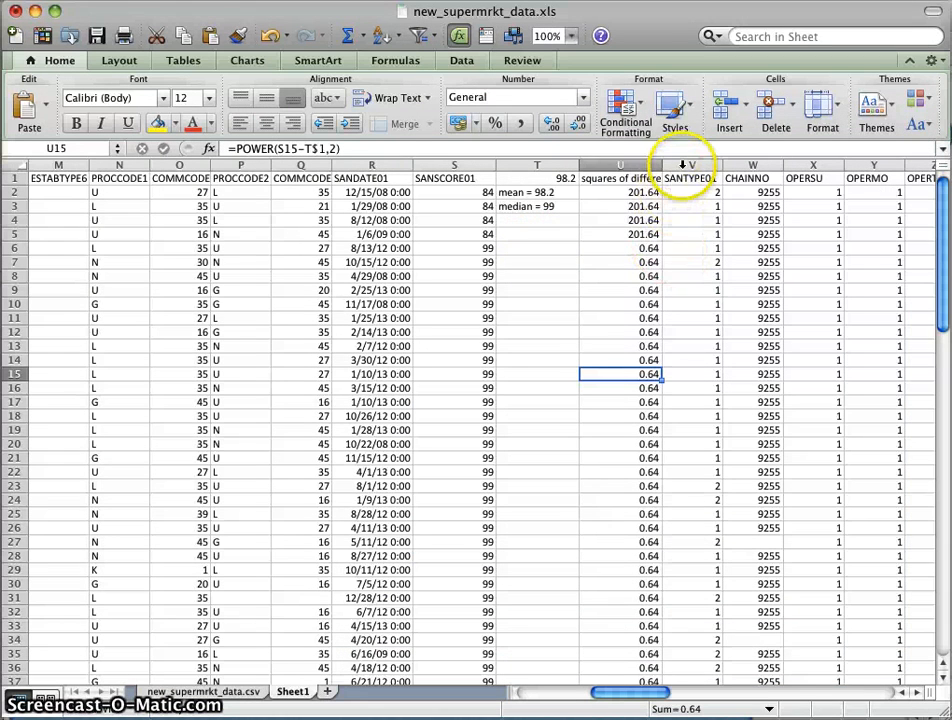
# Step: Enter the formula =SUM(U2:U76) in T4 to total the squared differences
pyautogui.scroll(-10, 623, 260)
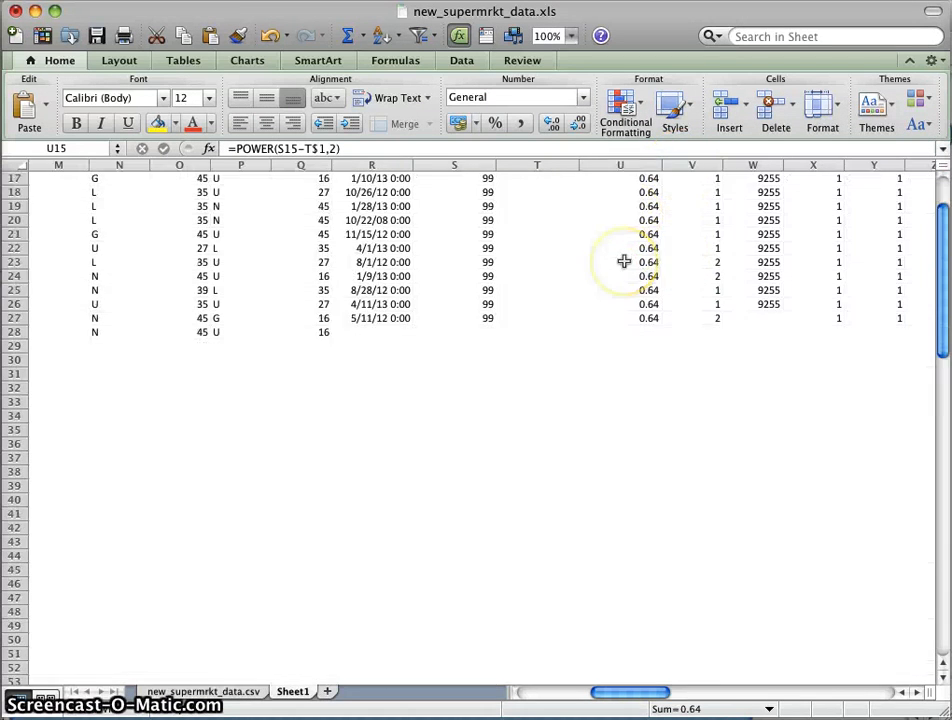
pyautogui.scroll(10, 623, 260)
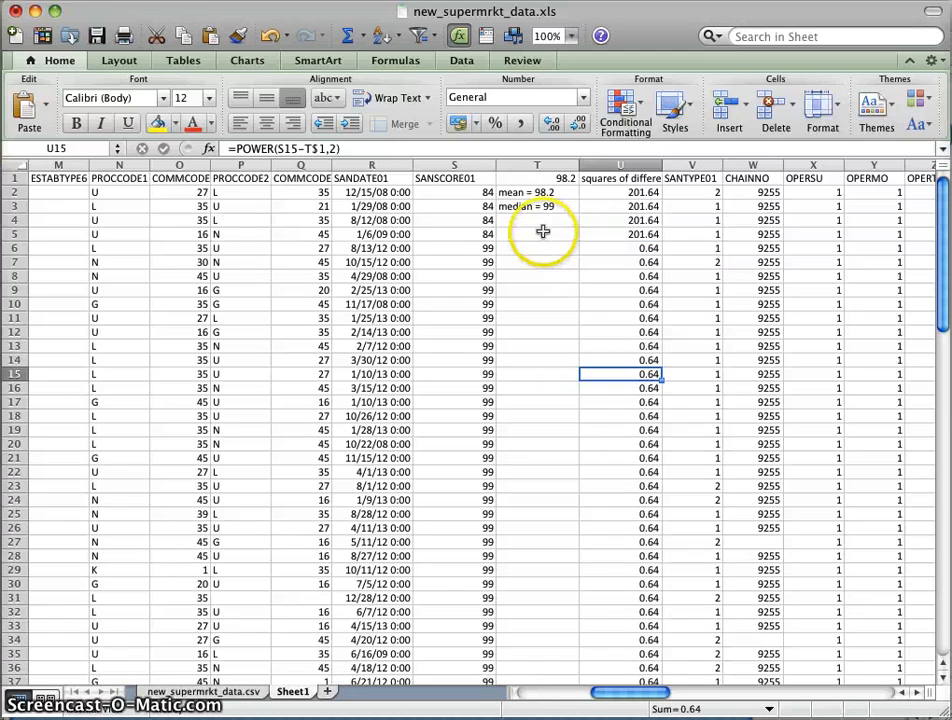
pyautogui.click(538, 220)
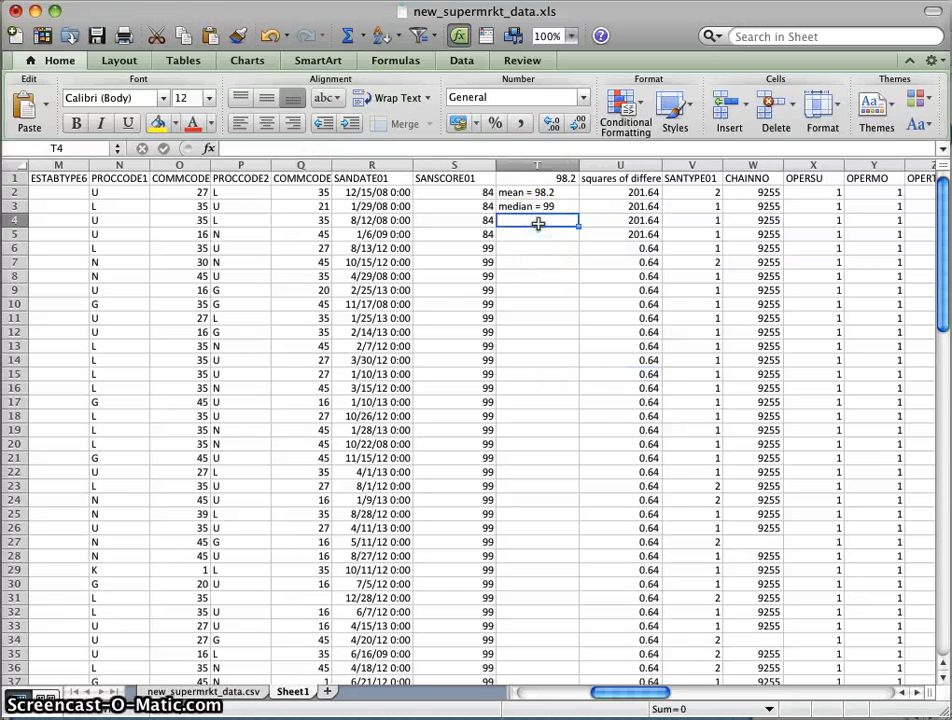
pyautogui.write('=sum(')
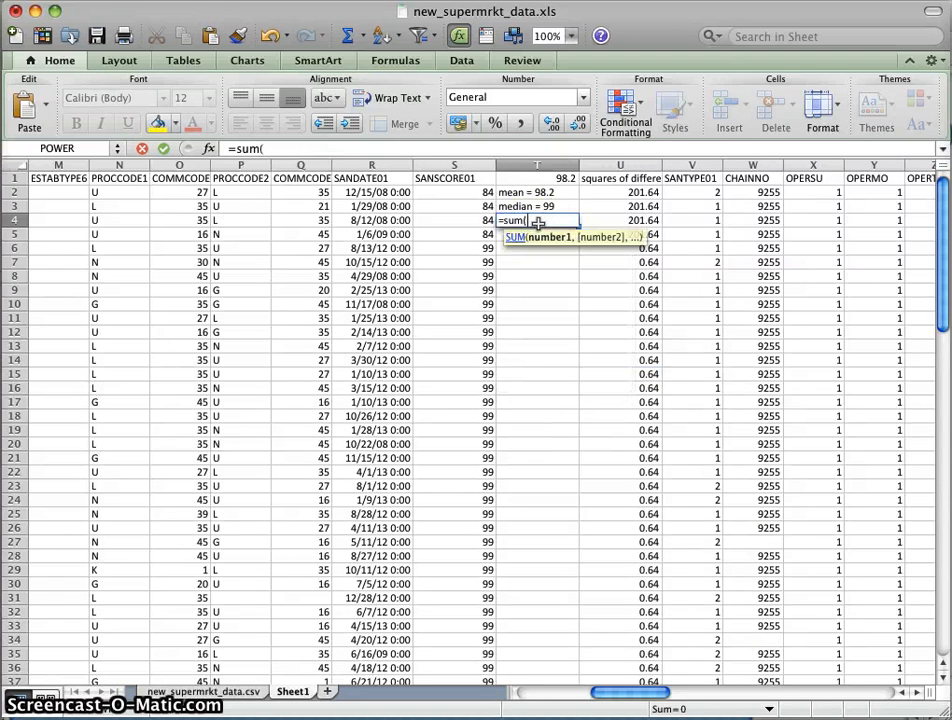
pyautogui.click(625, 192)
pyautogui.moveTo(625, 192); pyautogui.dragTo(612, 221)
pyautogui.press('Return')
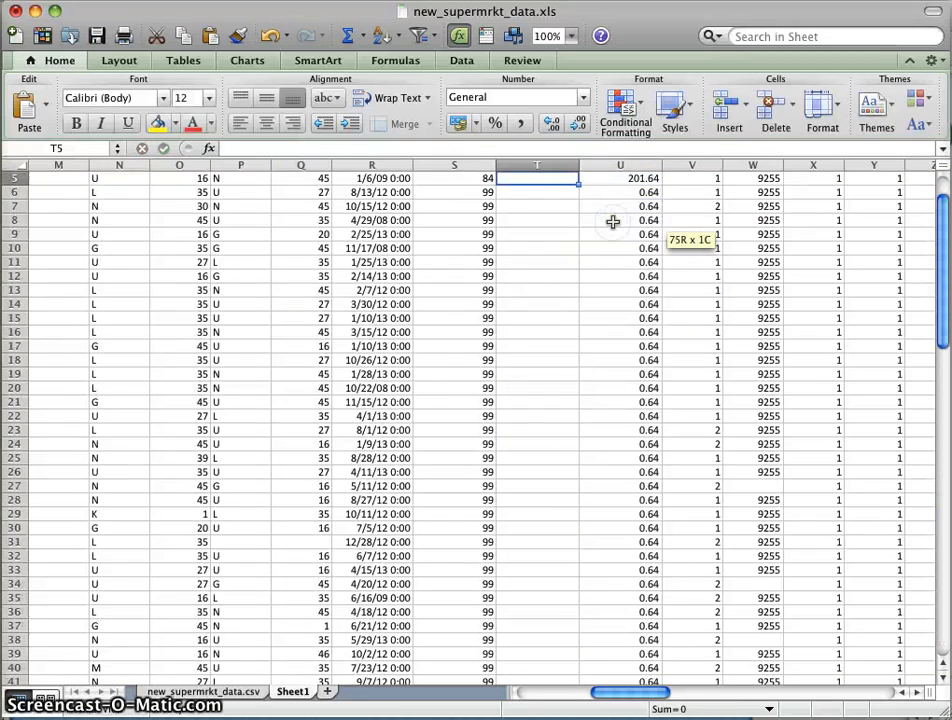
pyautogui.press('Up')
pyautogui.press('Down')
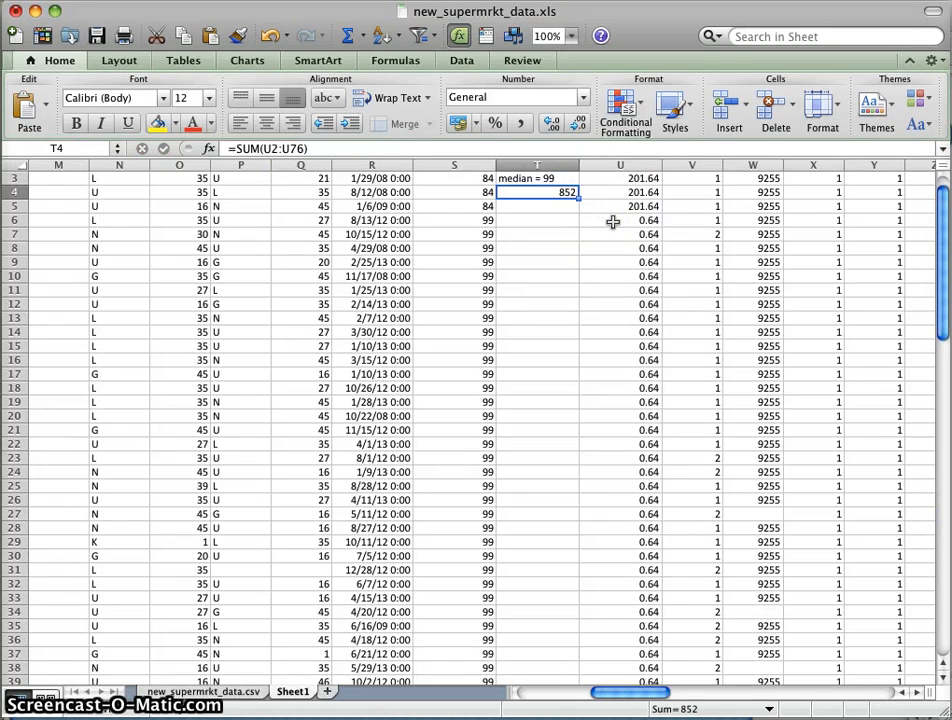
# Step: Extend the formula in T4 to =SUM(U2:U76)/75 to get the mean of the squared differences
pyautogui.click(577, 245)
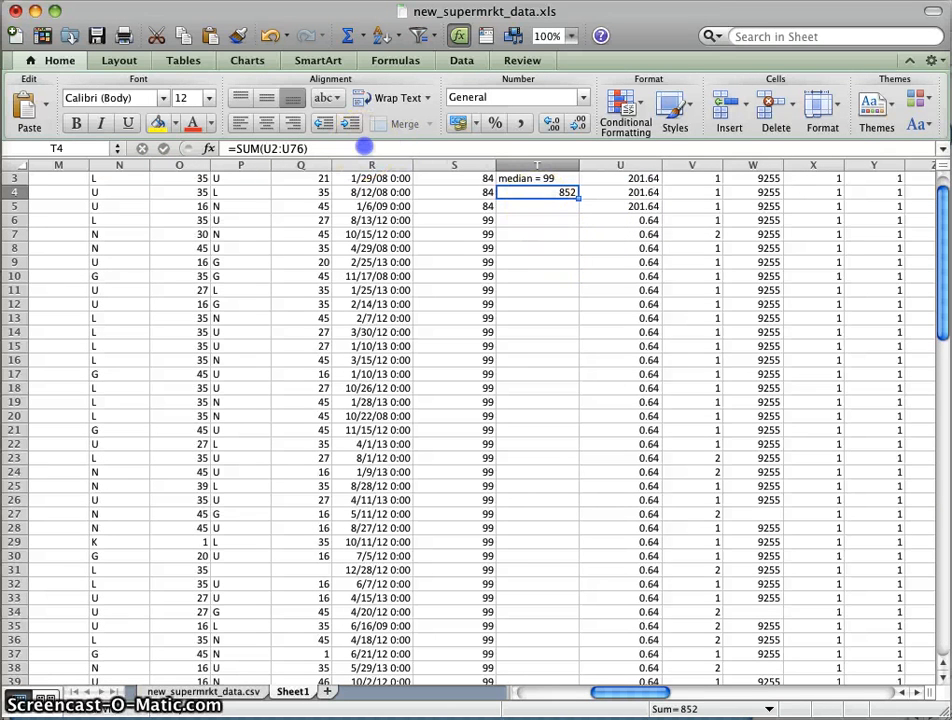
pyautogui.click(362, 147)
pyautogui.write('/')
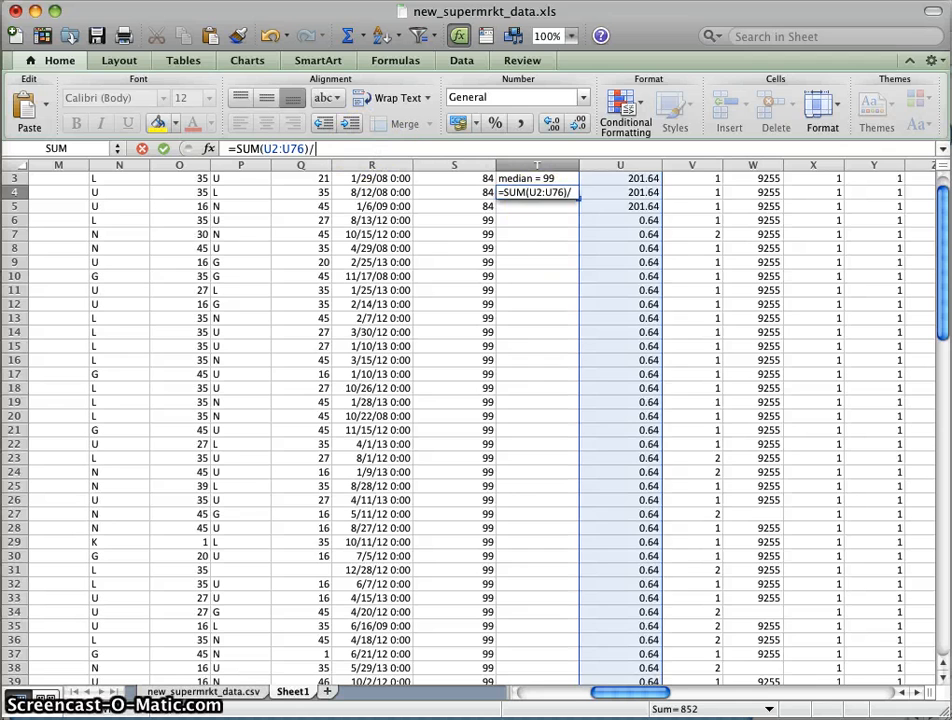
pyautogui.write('75')
pyautogui.press('Return')
pyautogui.press('Up')
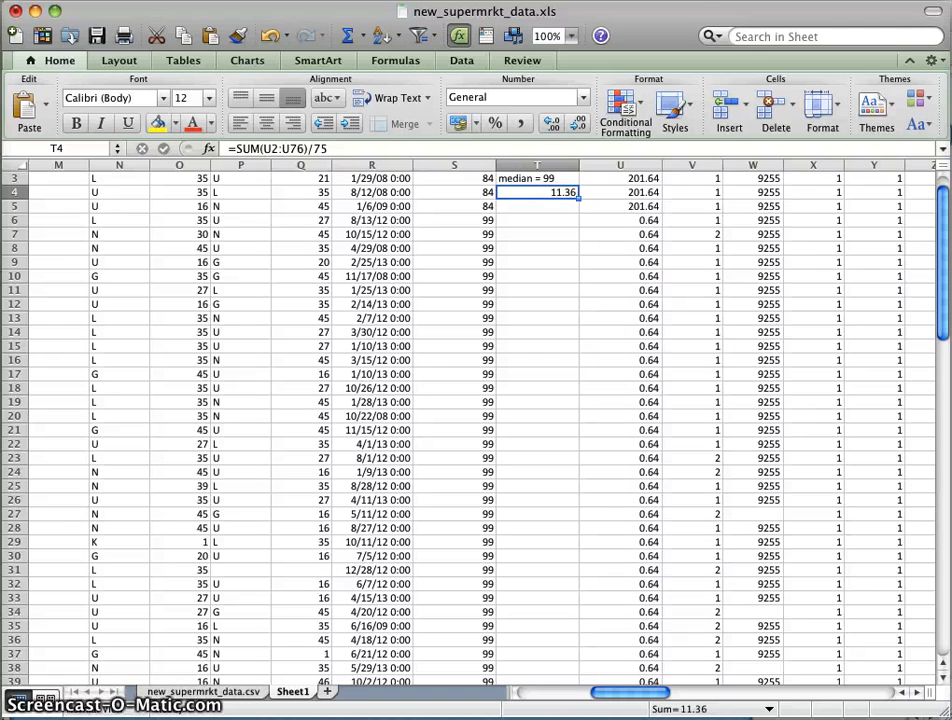
# Step: Enter the formula =SQRT(T4) in T5 to take the square root of the mean squared difference
pyautogui.click(541, 207)
pyautogui.write('=')
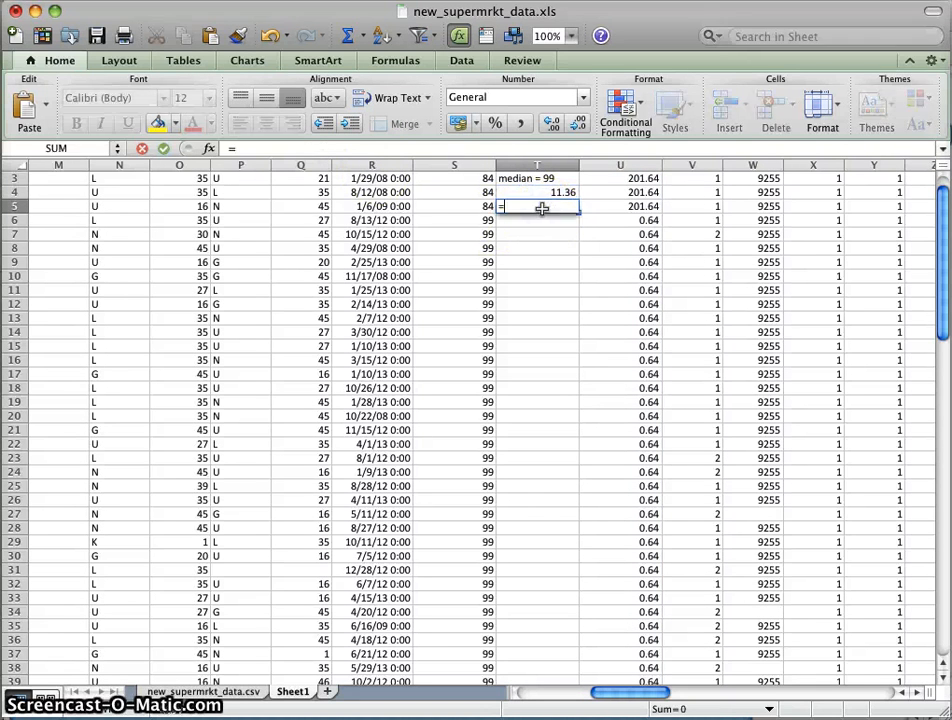
pyautogui.write('SQRT')
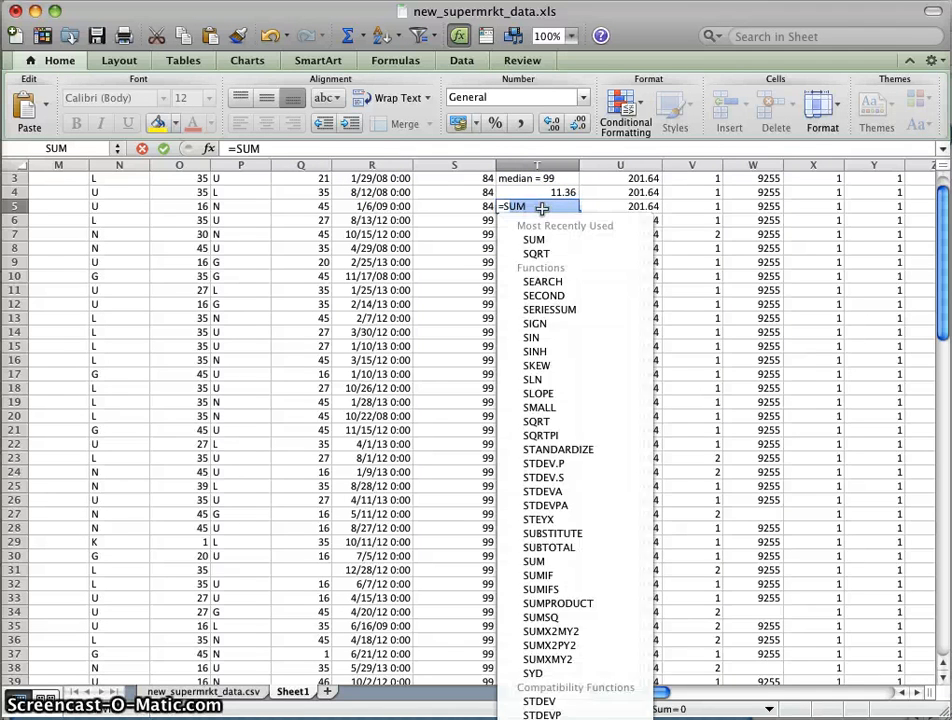
pyautogui.write('(')
pyautogui.click(538, 191)
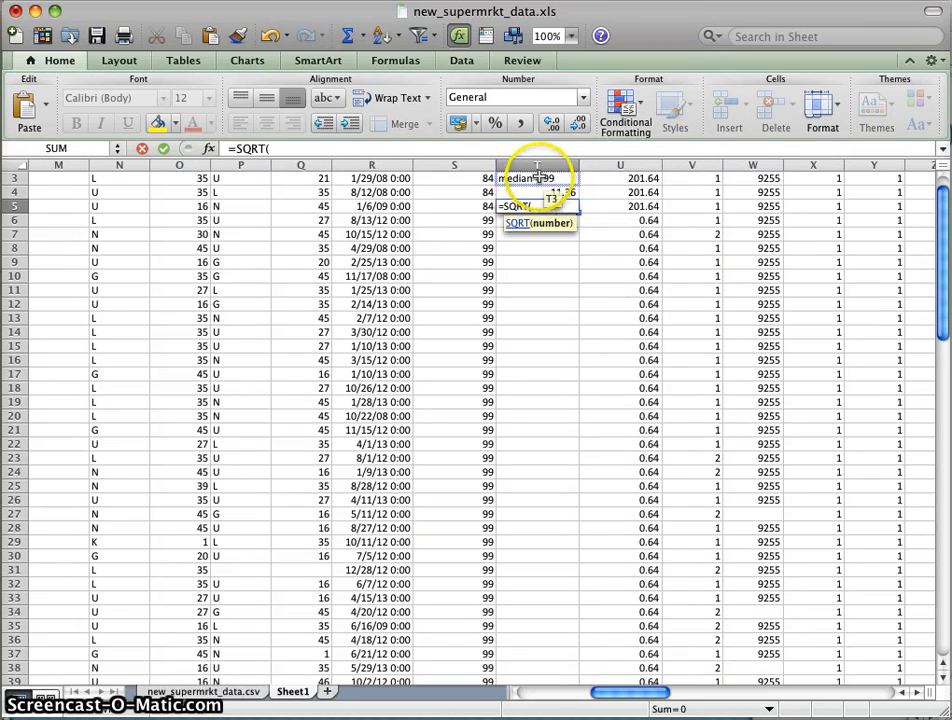
pyautogui.press('Return')
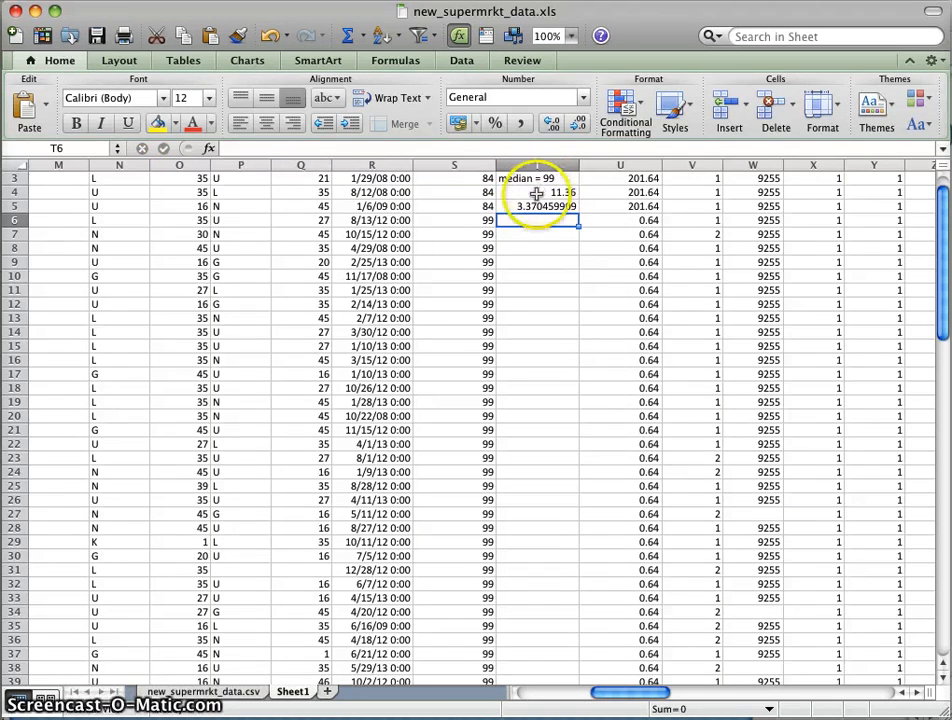
pyautogui.click(548, 205)
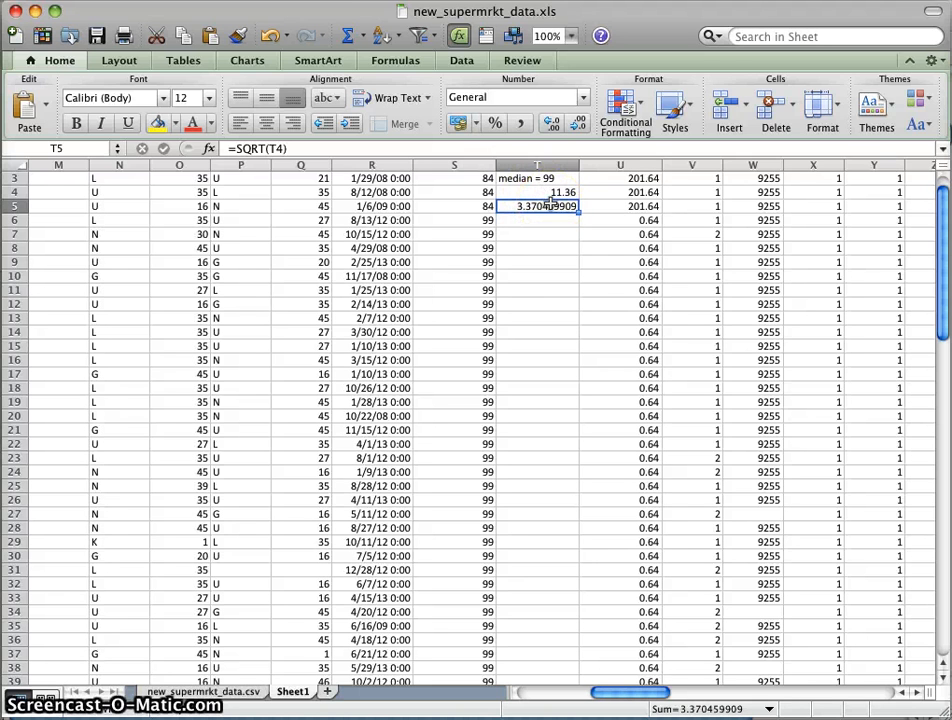
# Step: Label T6 as "standard dev = 3.37" and widen column T to 19.00 so the label fits
pyautogui.press('Return')
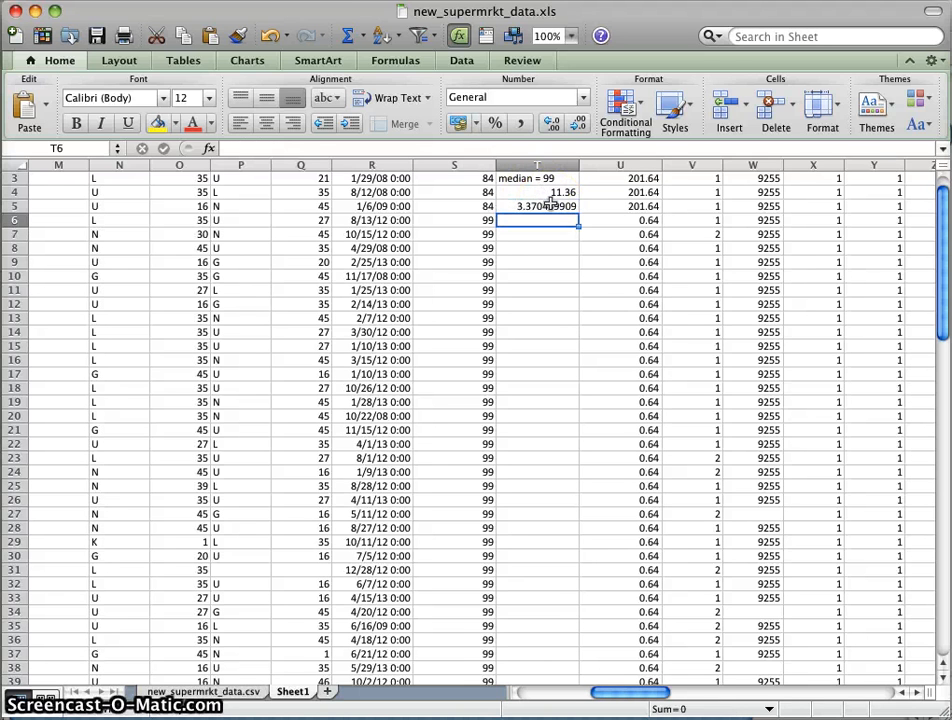
pyautogui.write('standard dev')
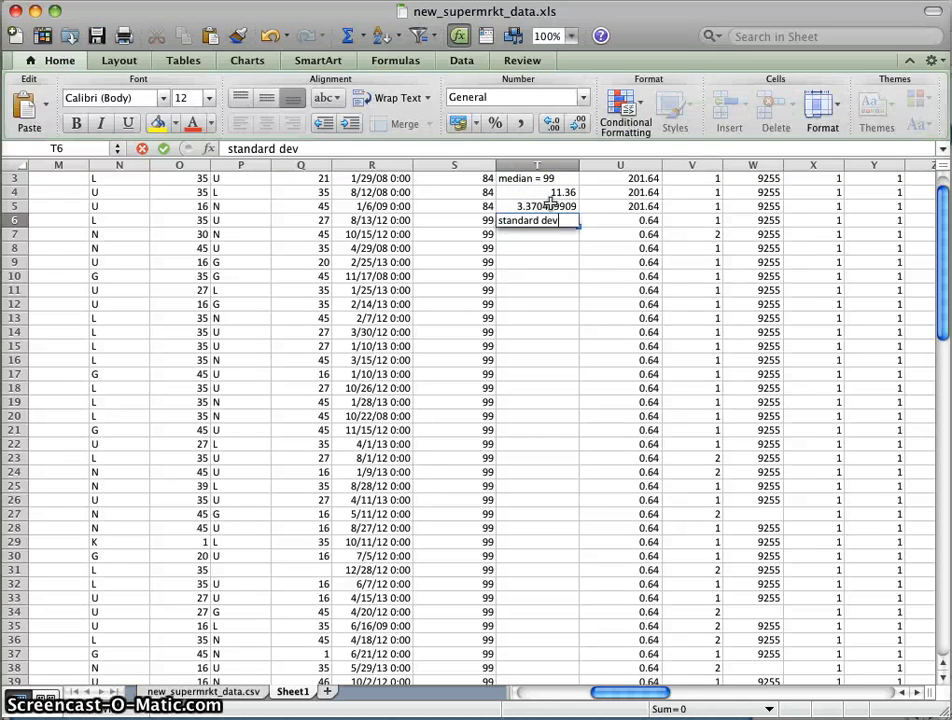
pyautogui.write(' = 3.37')
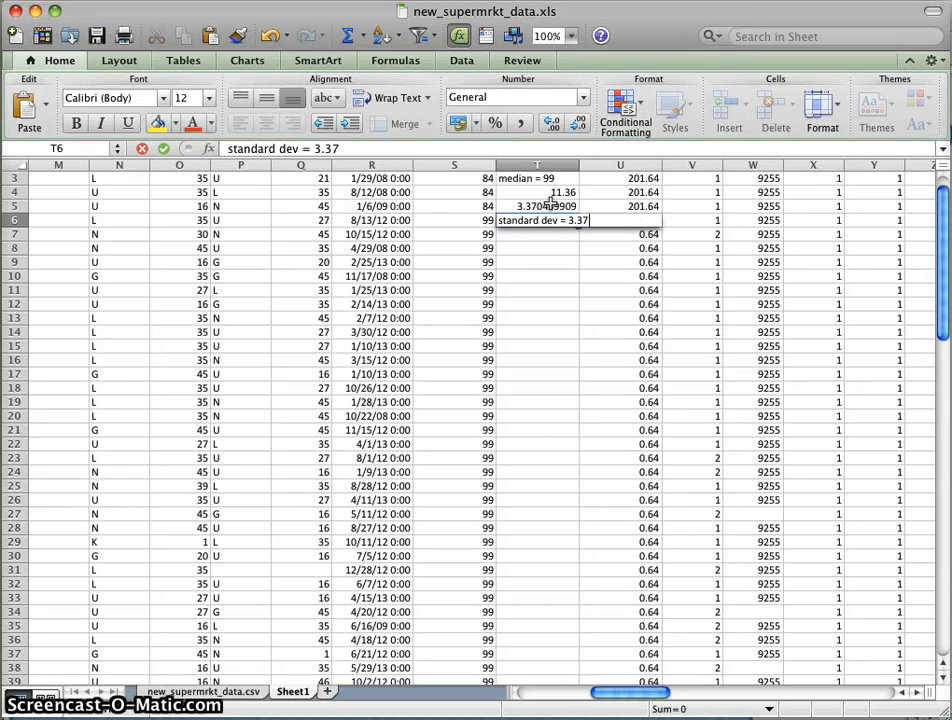
pyautogui.press('Return')
pyautogui.press('Up')
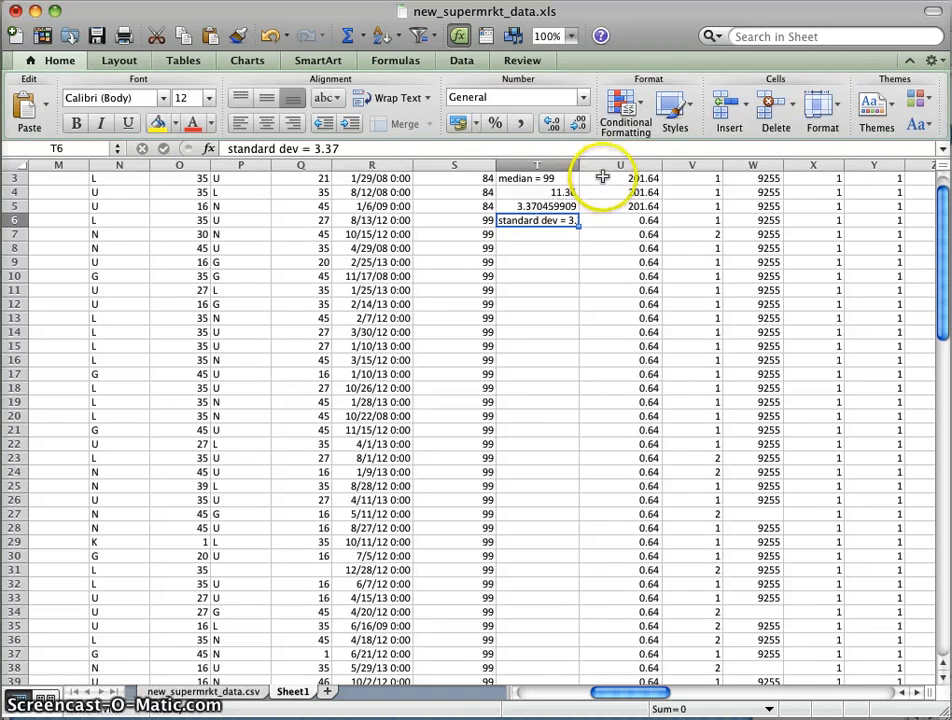
pyautogui.moveTo(585, 165); pyautogui.dragTo(610, 165)
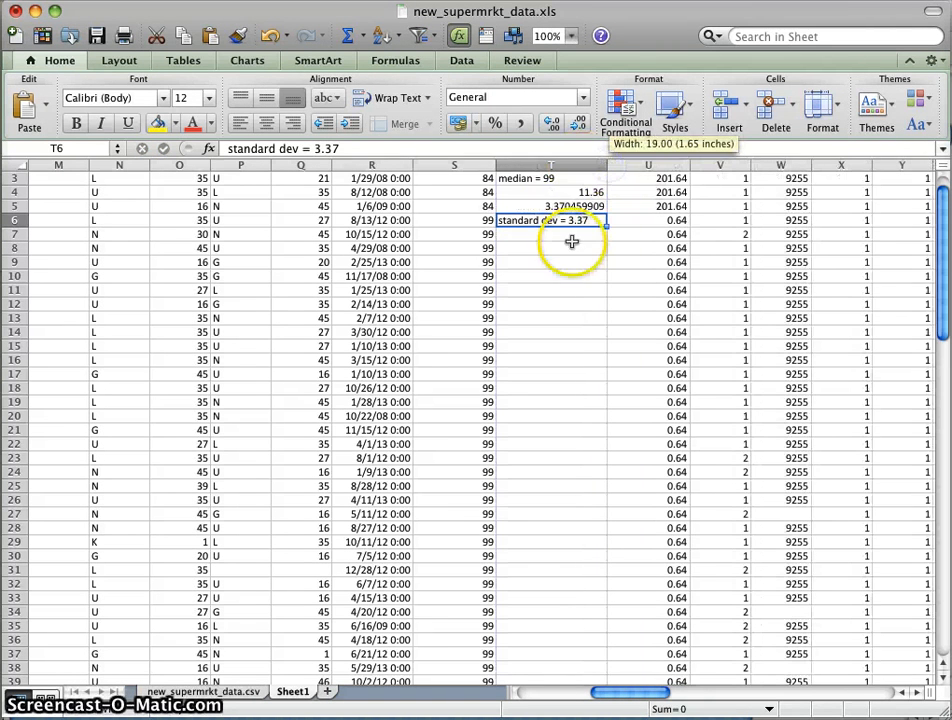
pyautogui.click(566, 250)
pyautogui.click(581, 246)
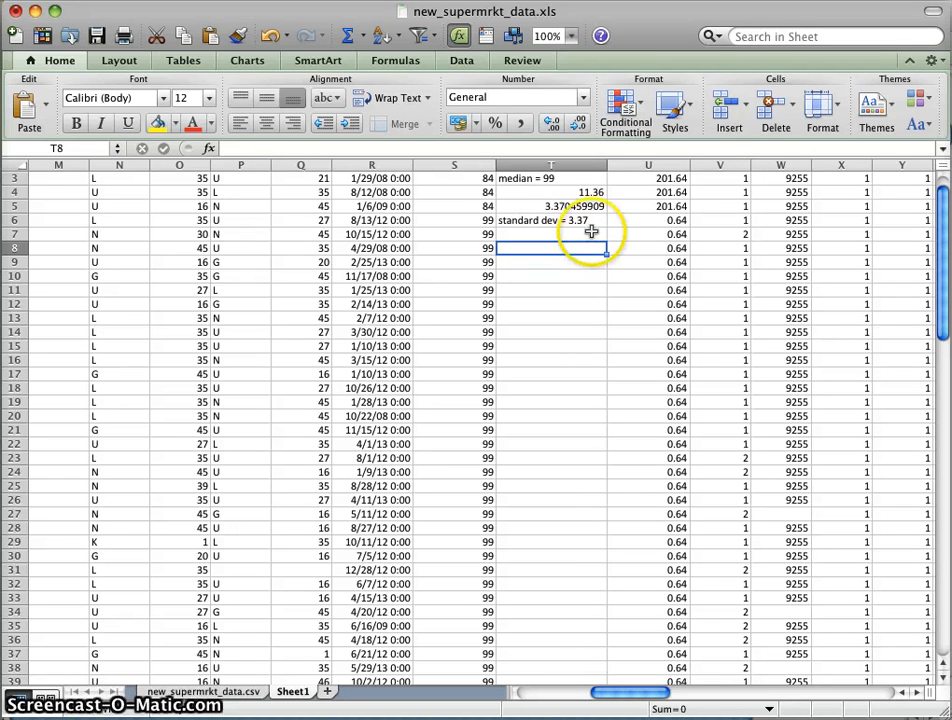
# Step: Look at the introduction of Wikipedia's Standard score article in the browser, and return to the first SANSCORE01 value in the Excel spreadsheet
pyautogui.press('F3')
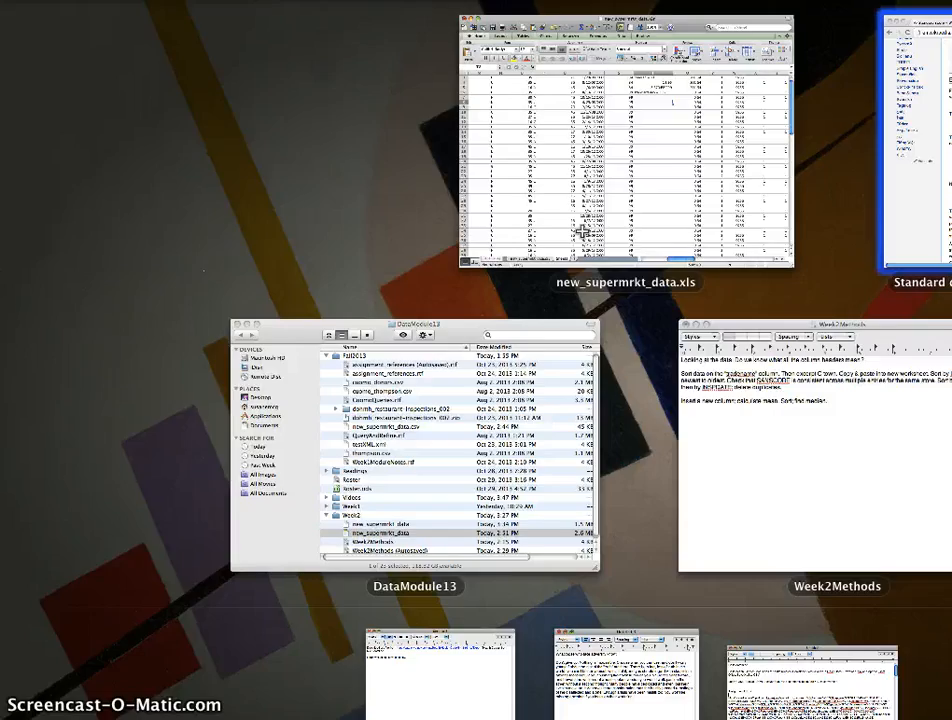
pyautogui.click(918, 219)
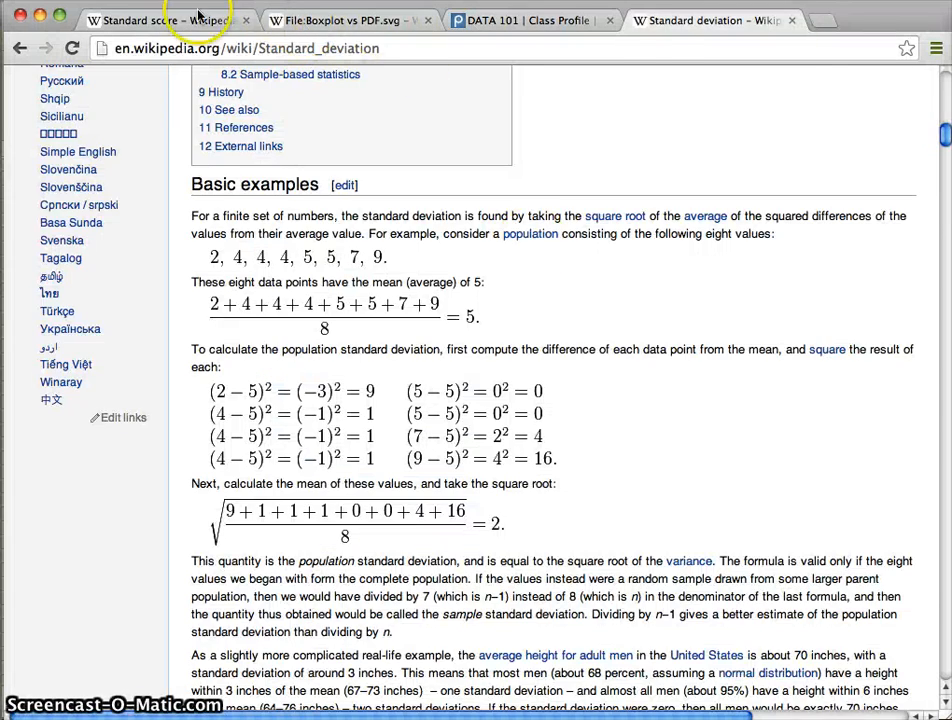
pyautogui.click(150, 20)
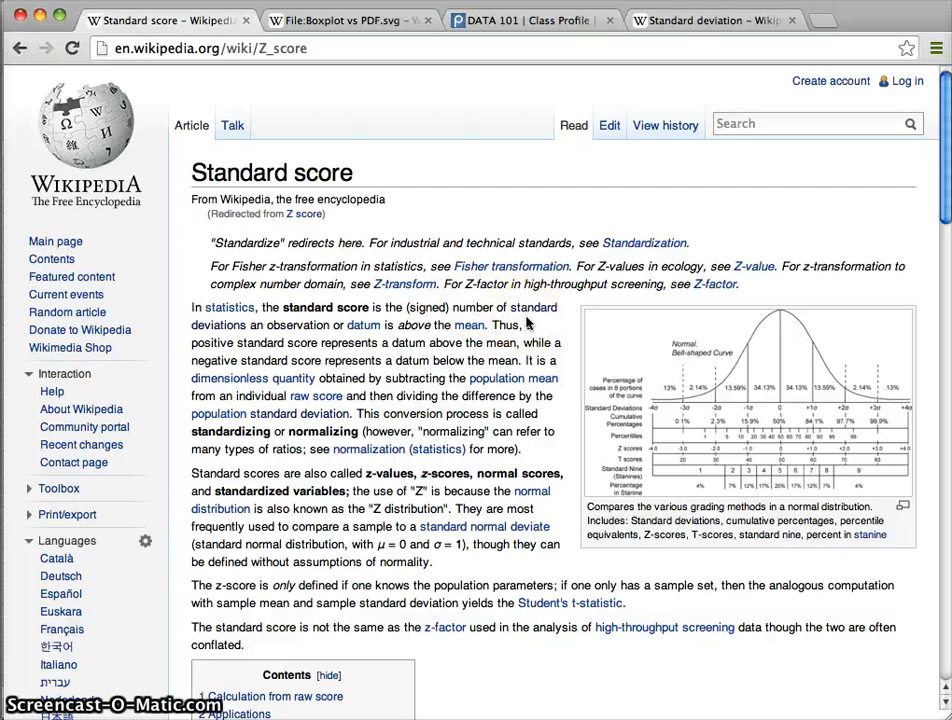
pyautogui.press('F3')
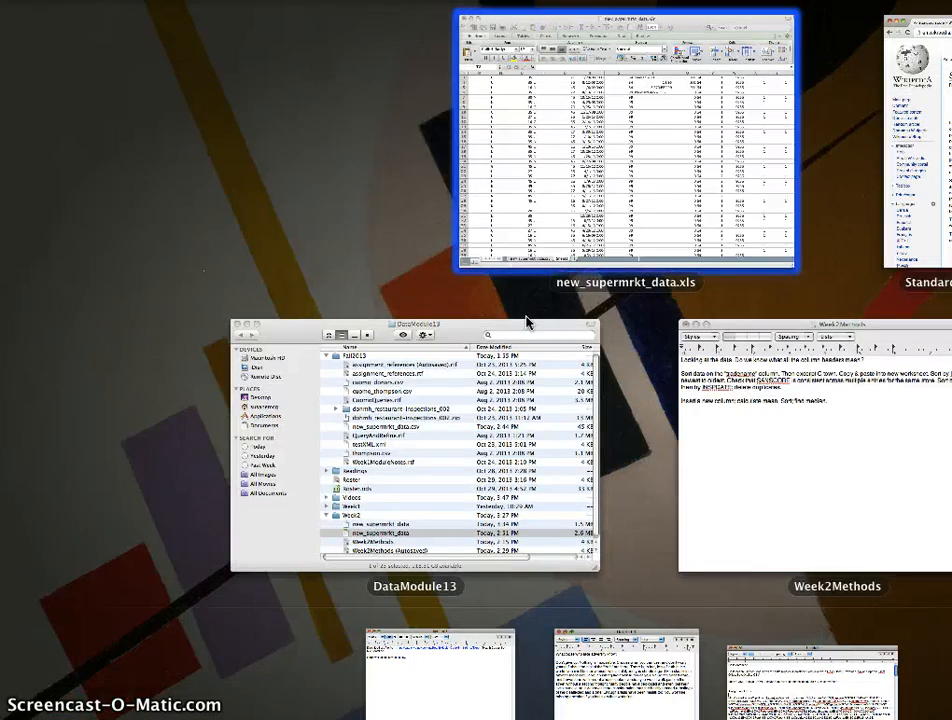
pyautogui.click(540, 250)
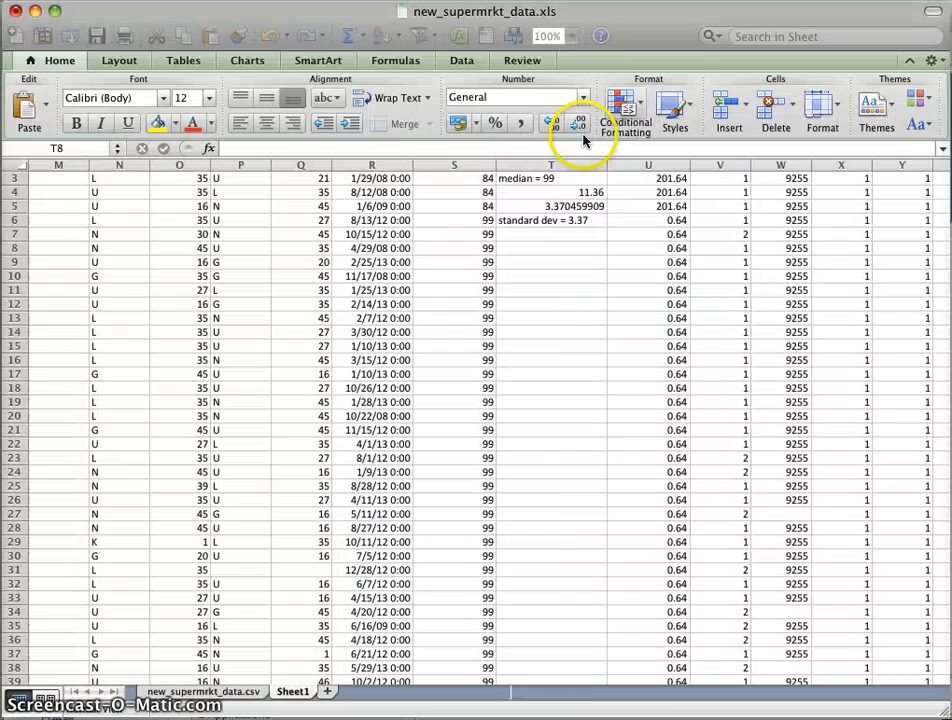
pyautogui.scroll(2, 463, 221)
pyautogui.click(454, 195)
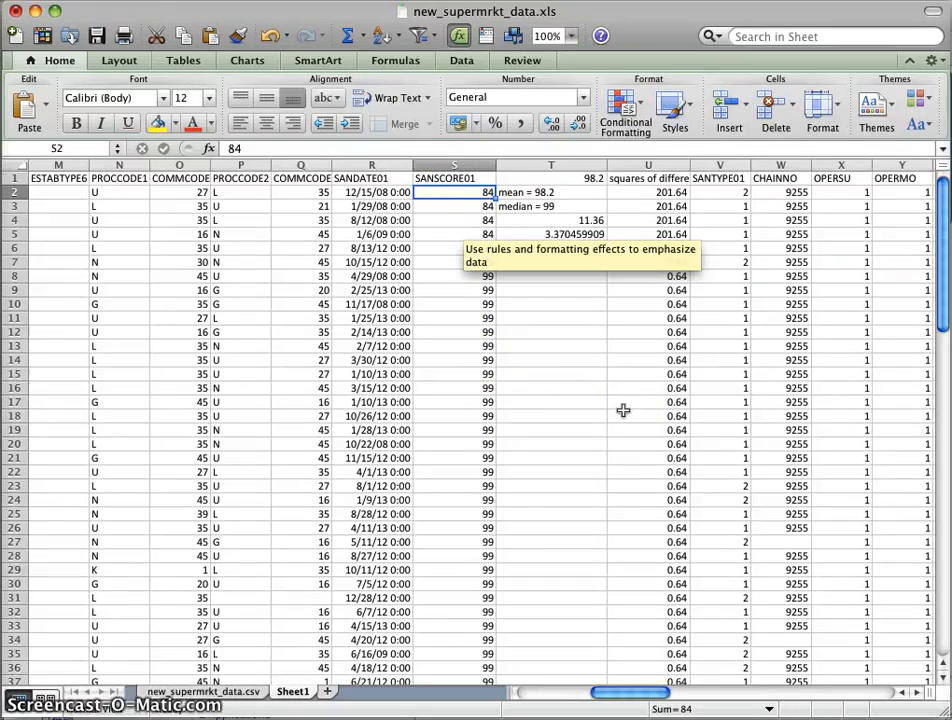
# Step: Switch to the Standard deviation article in the browser and examine the normal distribution plot in its introduction
pyautogui.press('F3')
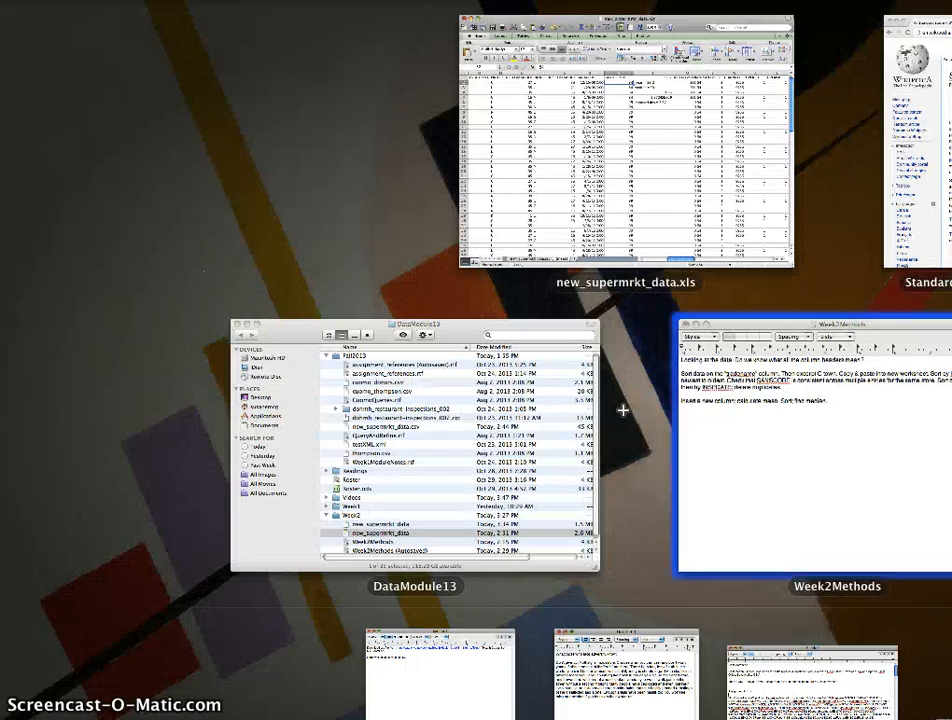
pyautogui.click(925, 140)
pyautogui.click(703, 22)
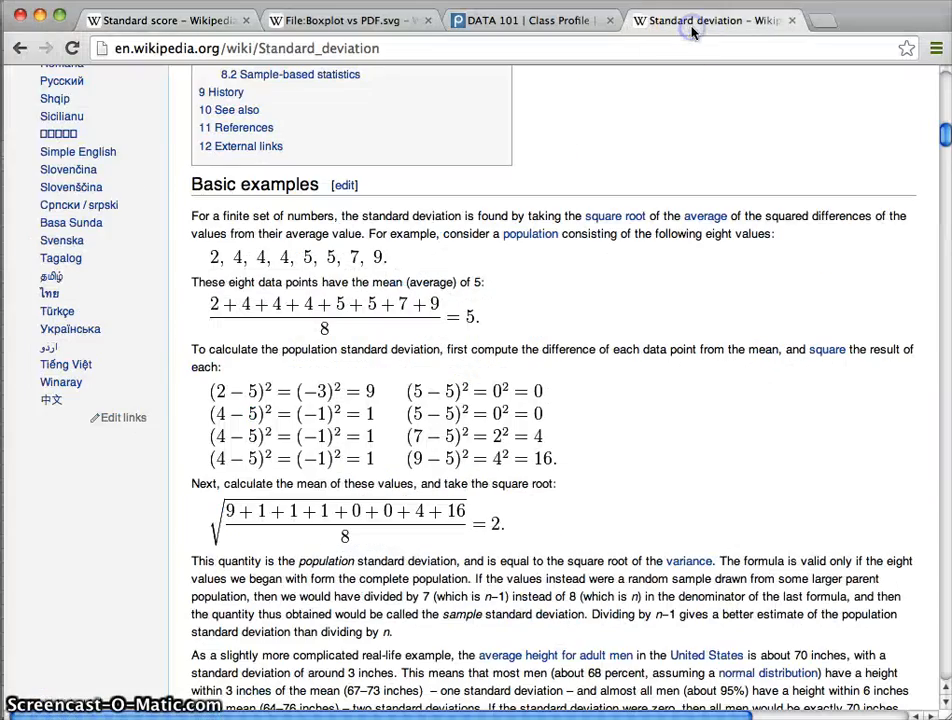
pyautogui.scroll(15, 532, 150)
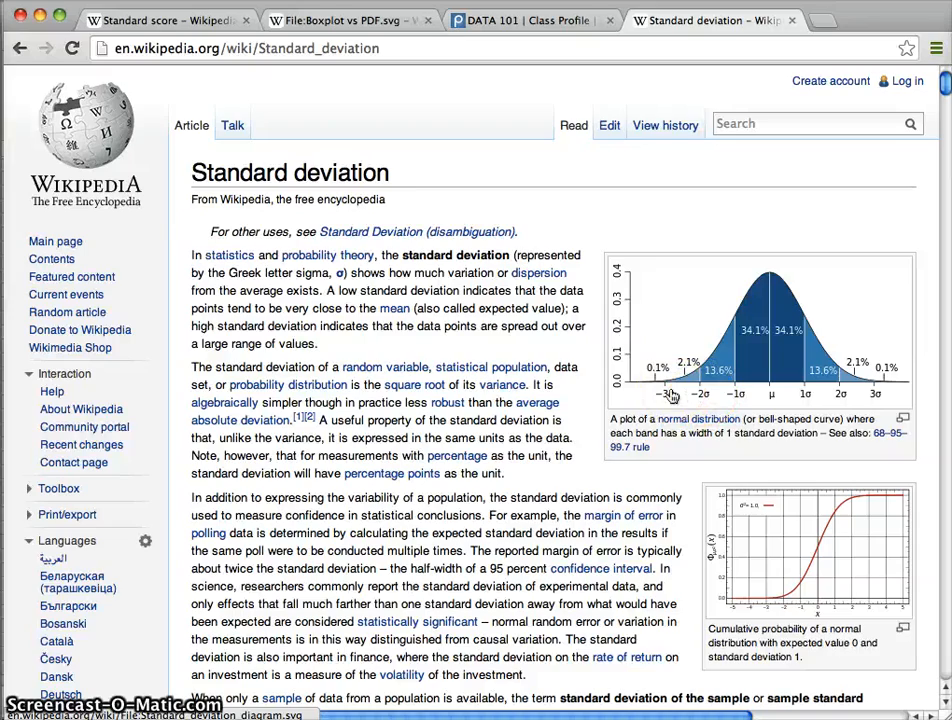
# Step: Check the z formula under Calculation from raw score in the Standard score article, and return to new_supermrkt_data.xls in Excel
pyautogui.hotkey('ctrl', 'Up')
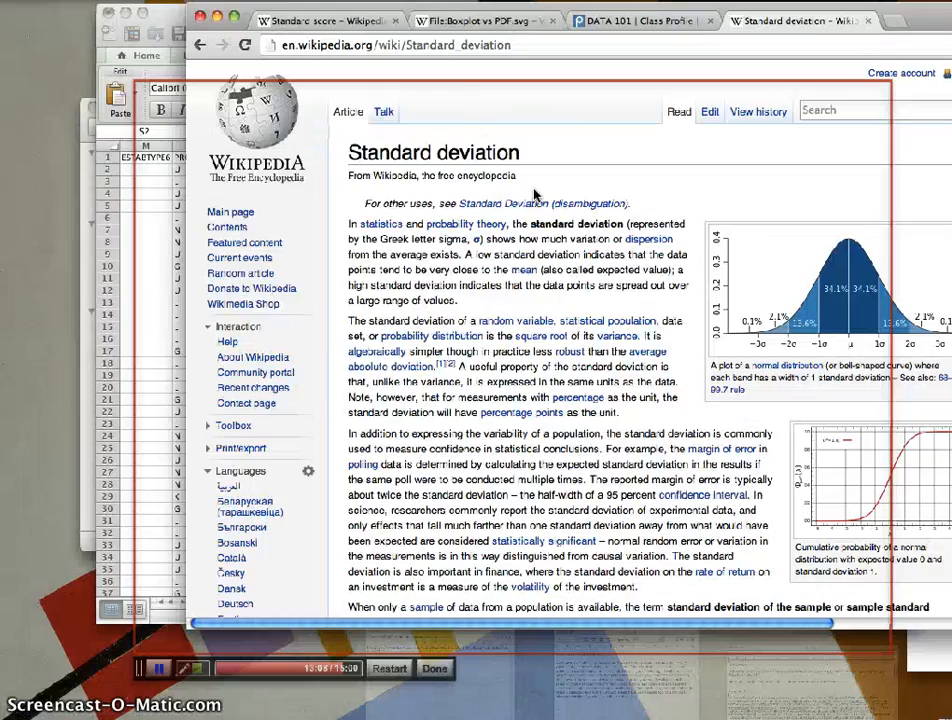
pyautogui.hotkey('ctrl', 'Up')
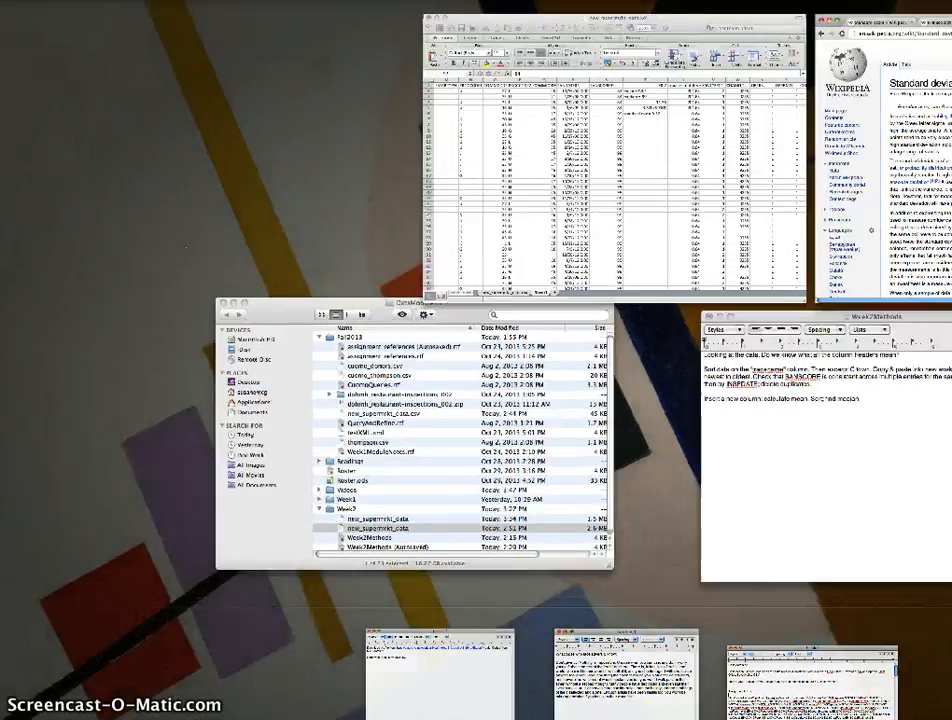
pyautogui.click(181, 19)
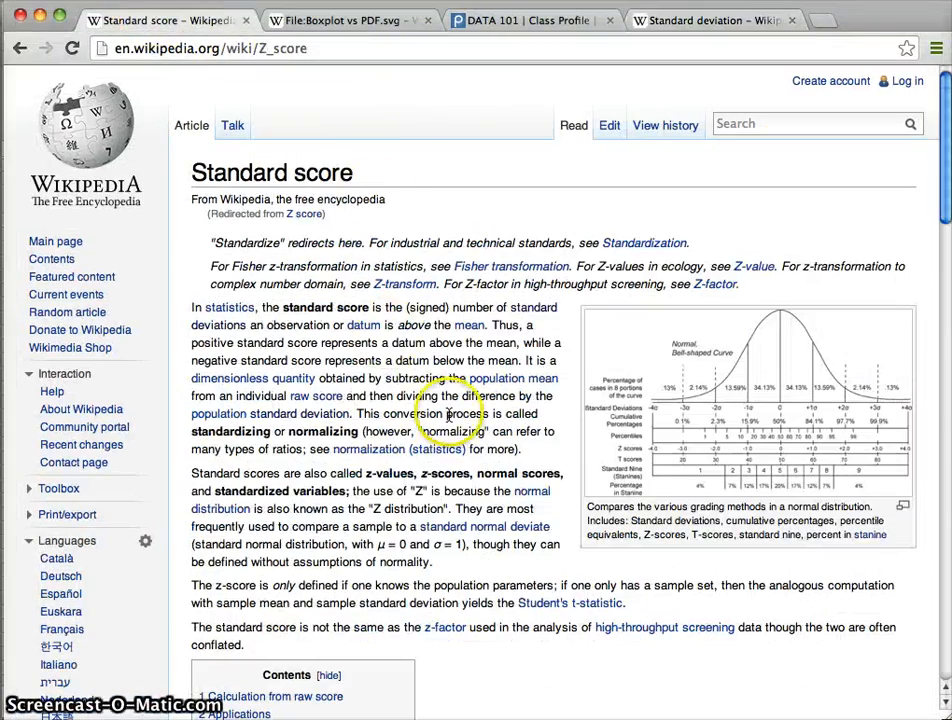
pyautogui.scroll(-10, 485, 400)
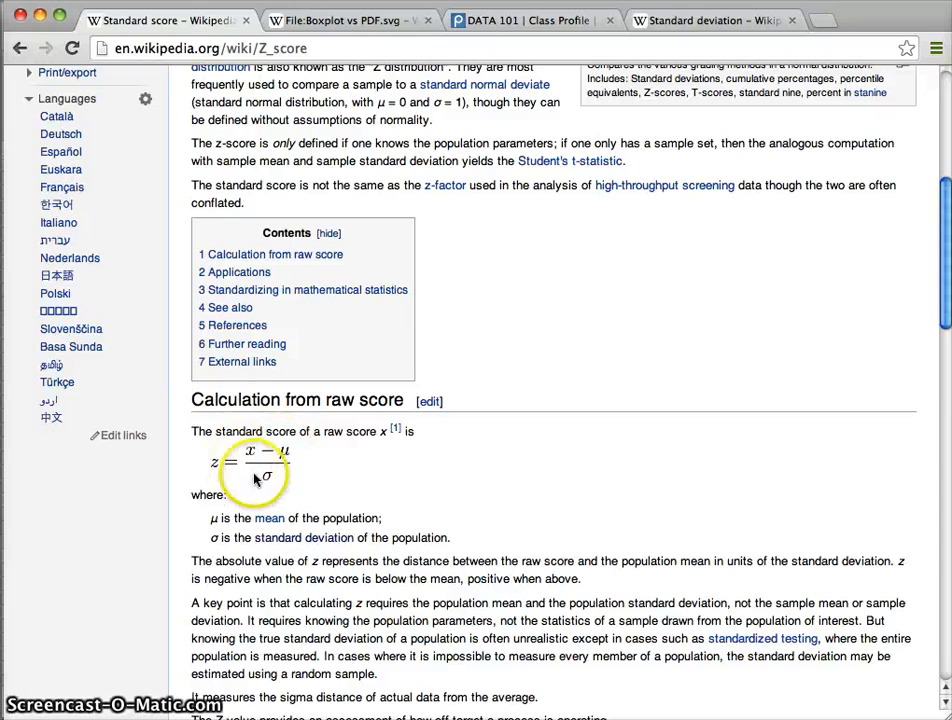
pyautogui.press('F3')
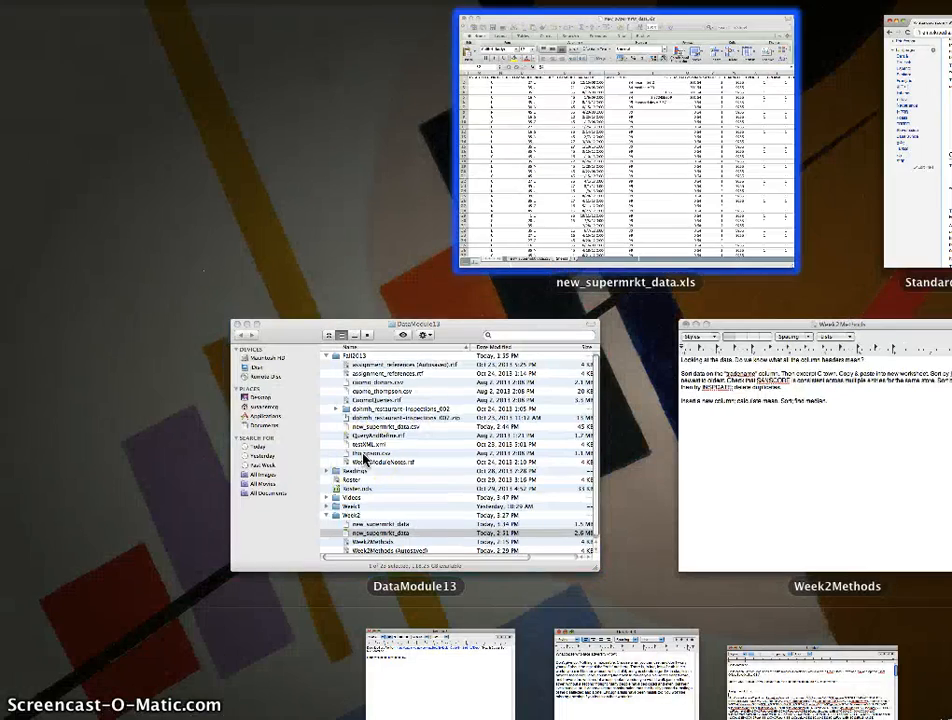
pyautogui.click(690, 210)
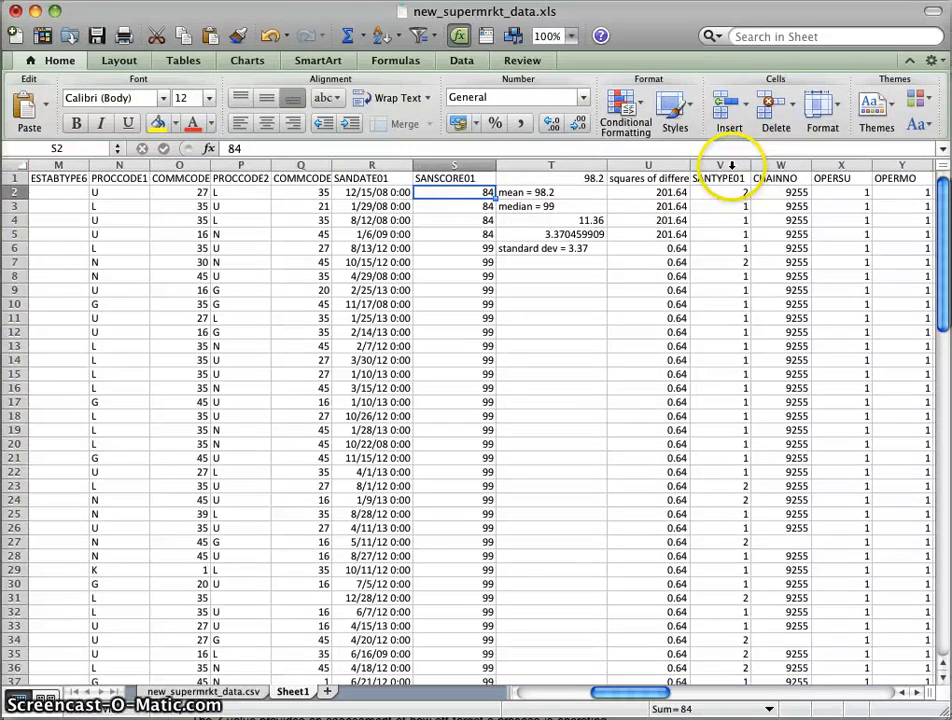
# Step: Insert a blank column V before the SANTYPE01 column
pyautogui.click(752, 165)
pyautogui.rightClick(752, 167)
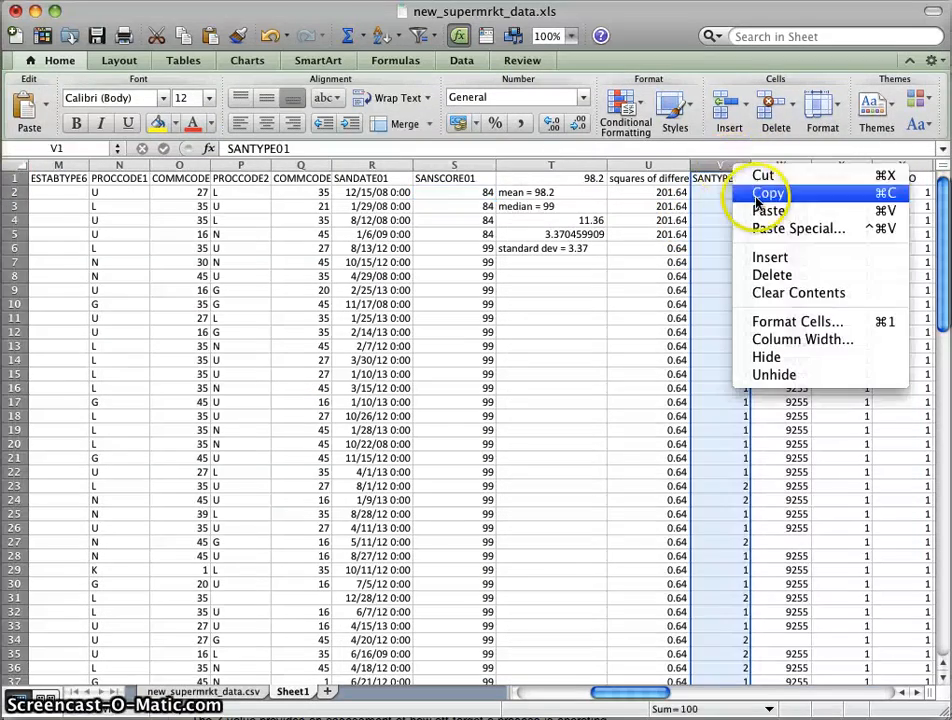
pyautogui.click(762, 258)
# Step: Start a formula in V2 that subtracts the mean from the first score, =S2-T1
pyautogui.click(704, 192)
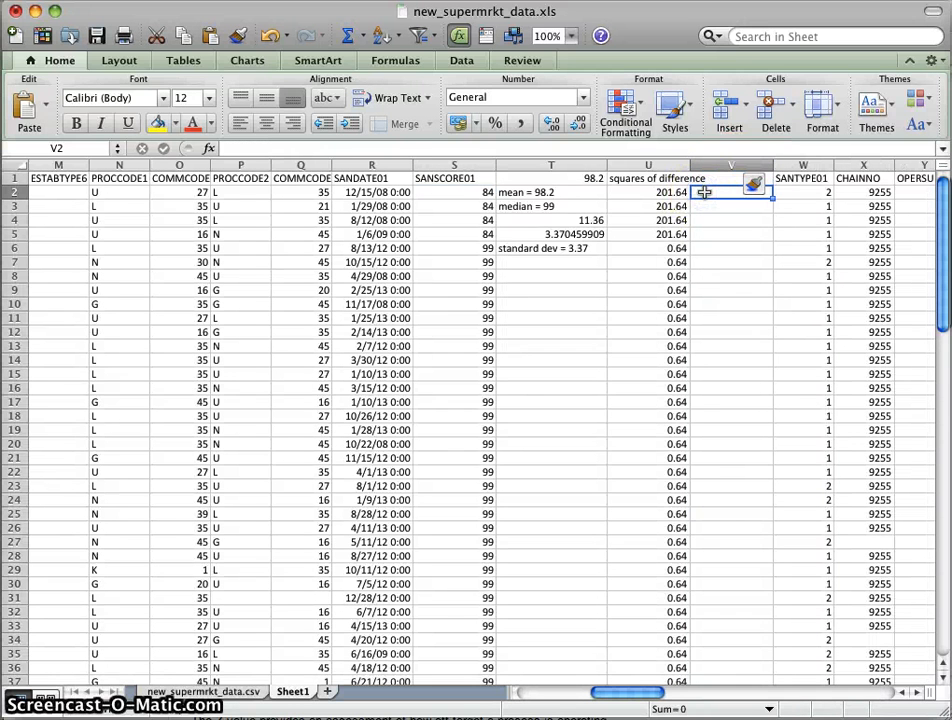
pyautogui.write('=')
pyautogui.press('Left')
pyautogui.press('Left')
pyautogui.press('Left')
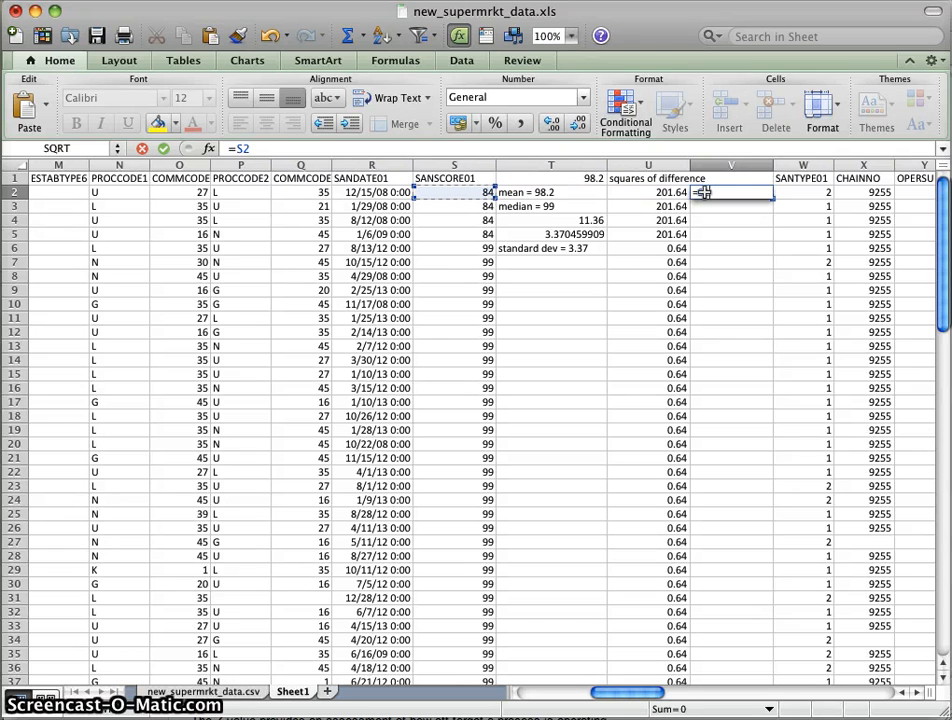
pyautogui.press('Right')
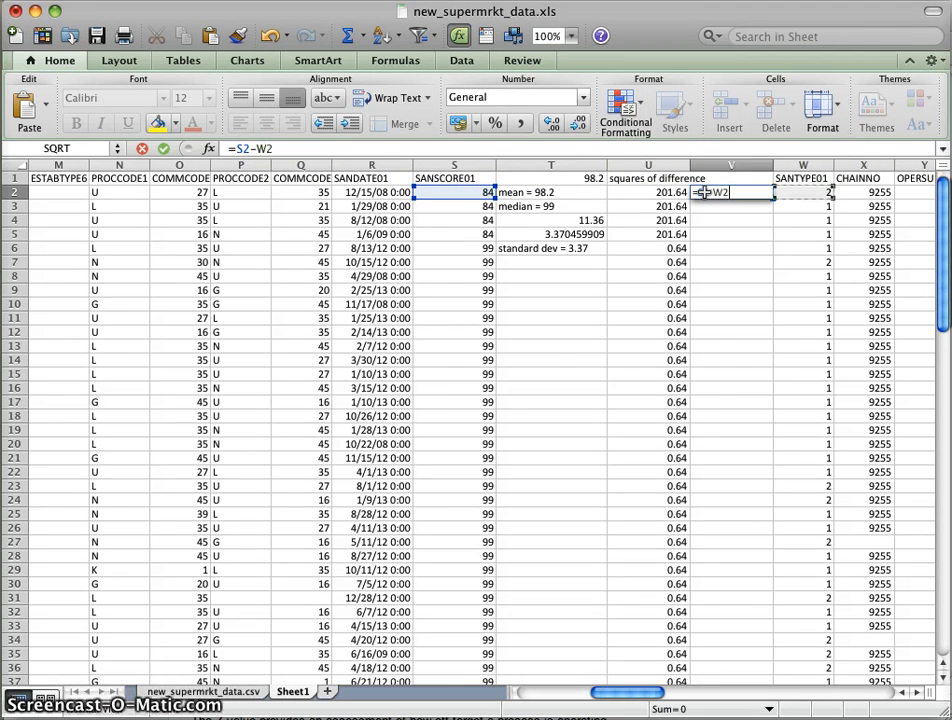
pyautogui.press('Left')
pyautogui.press('Left')
pyautogui.press('Left')
pyautogui.press('Left')
pyautogui.press('Right')
pyautogui.press('Up')
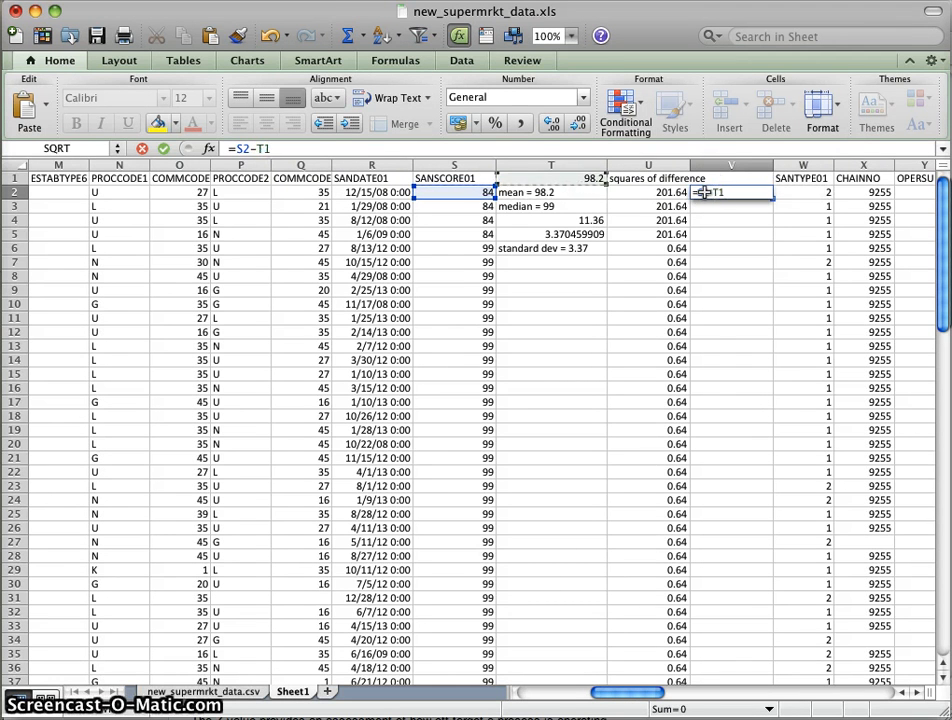
# Step: Enclose the difference in V2 in parentheses and add the standard deviation cell, entering =(S2-T1)+T5
pyautogui.click(236, 148)
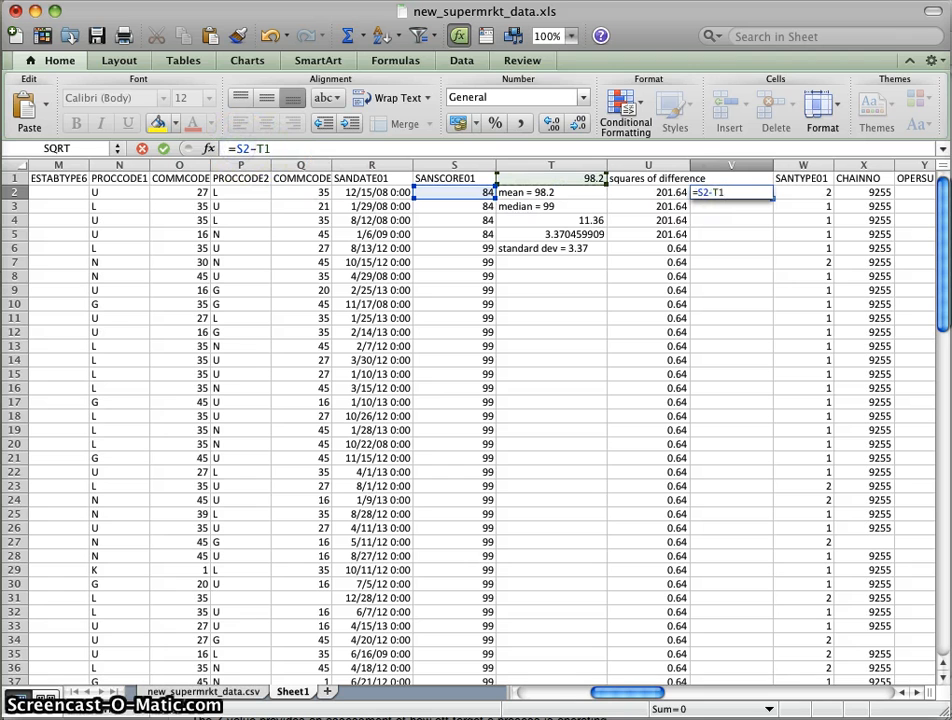
pyautogui.click(264, 148)
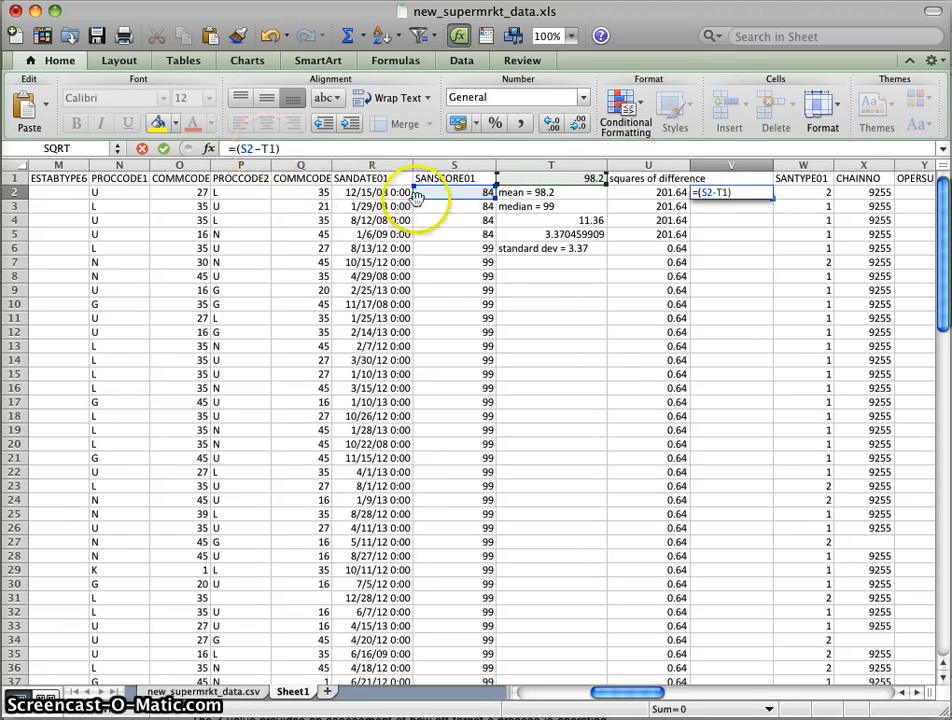
pyautogui.write('+')
pyautogui.click(568, 234)
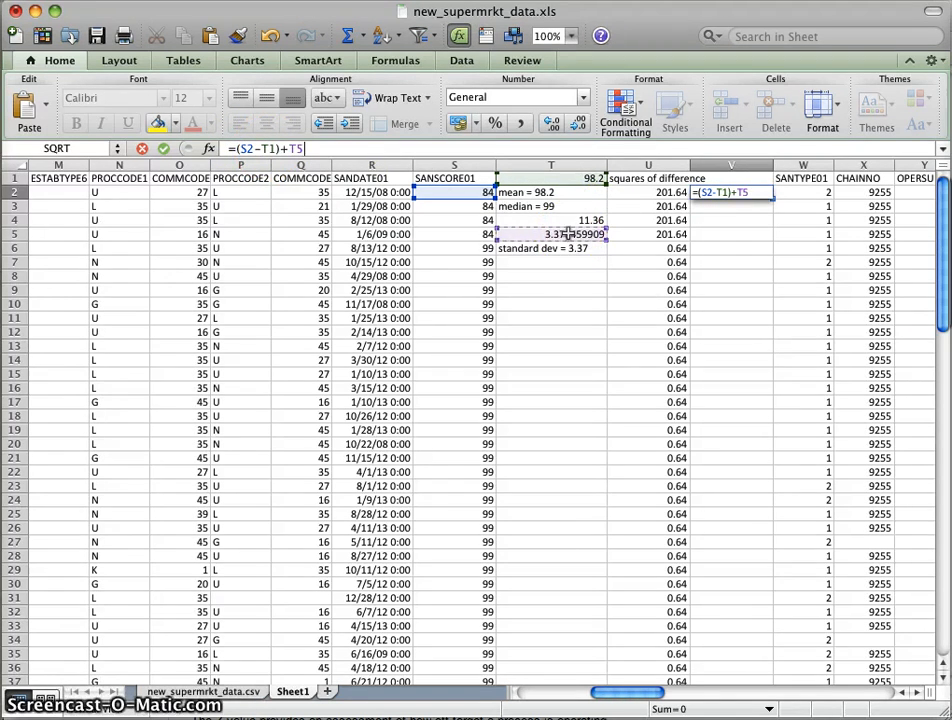
pyautogui.press('Return')
pyautogui.press('Up')
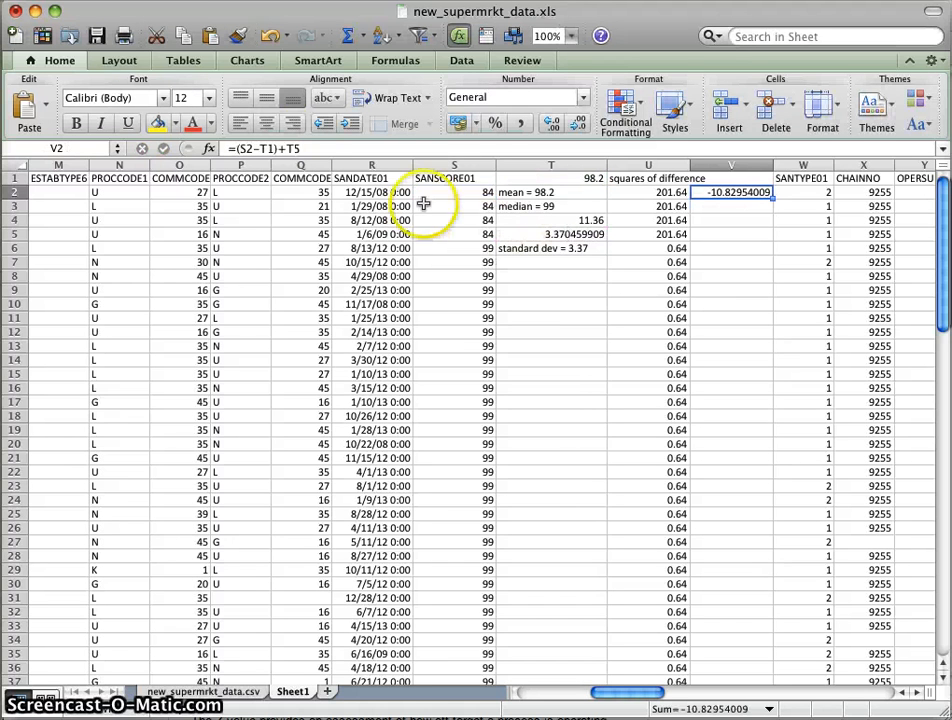
# Step: Correct the formula in V2 to divide the difference by the standard deviation cell, making it =(S2-T1)/T5
pyautogui.click(284, 148)
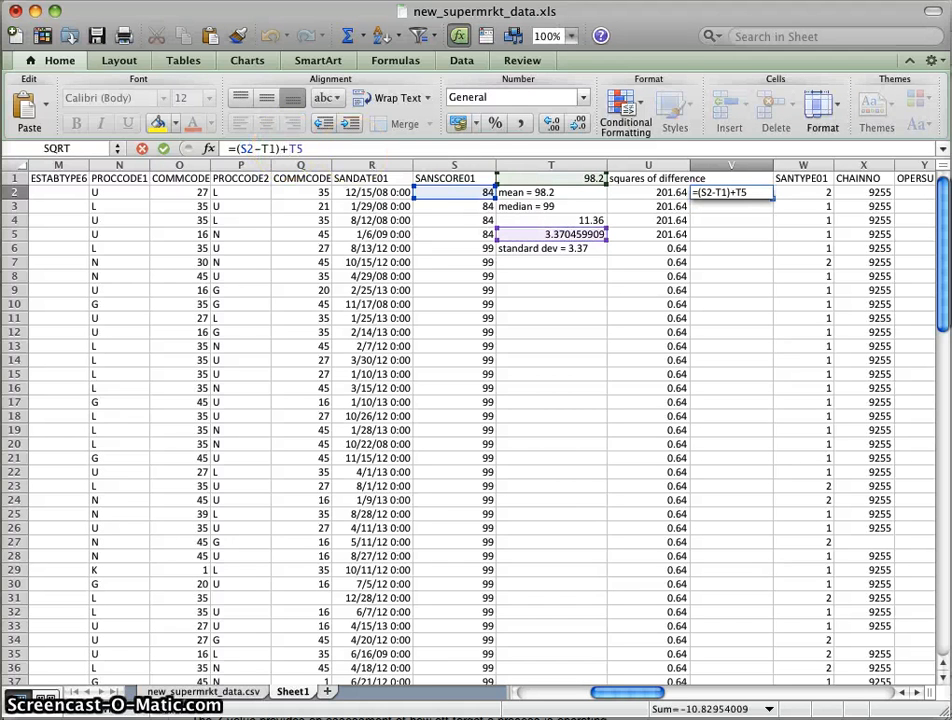
pyautogui.press('BackSpace')
pyautogui.write('/')
pyautogui.press('Return')
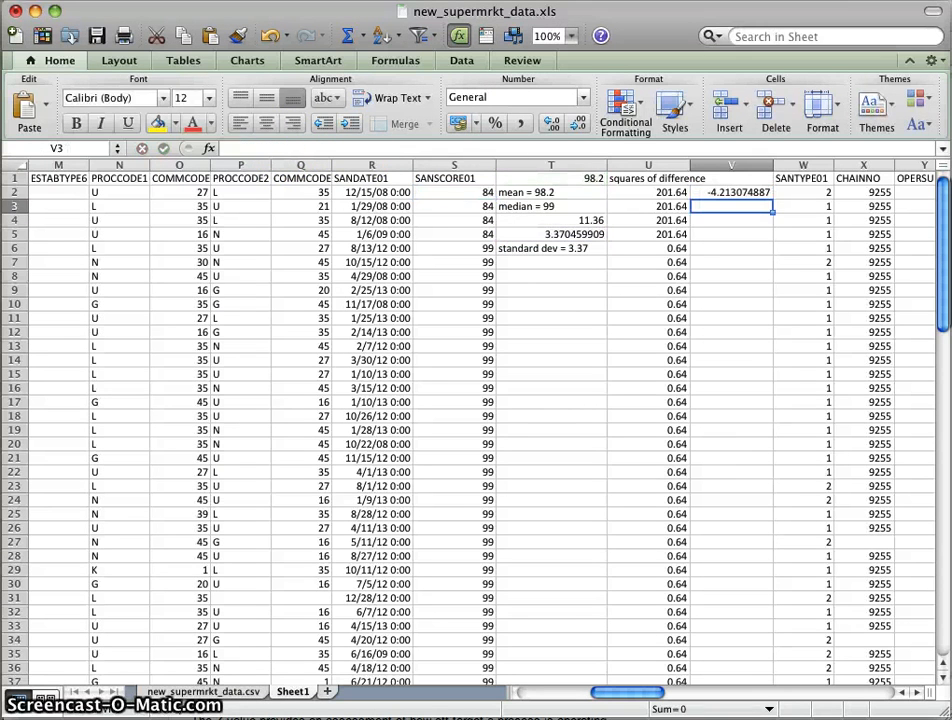
pyautogui.press('Up')
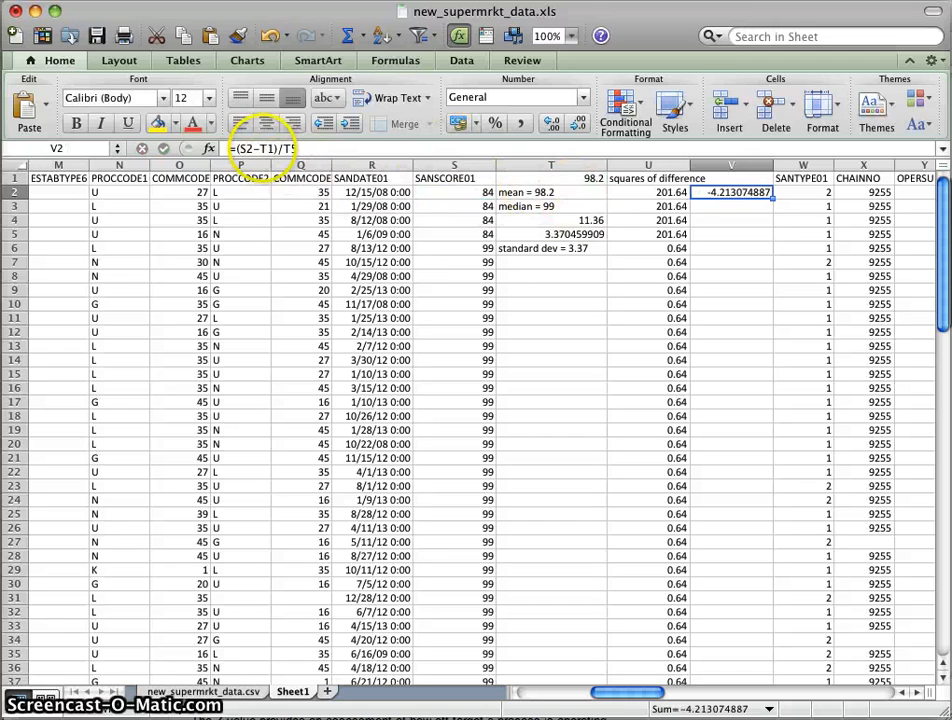
# Step: Lock the row references to the mean and standard deviation cells in V2, making the formula =(S2-T$1)/T$5
pyautogui.click(266, 148)
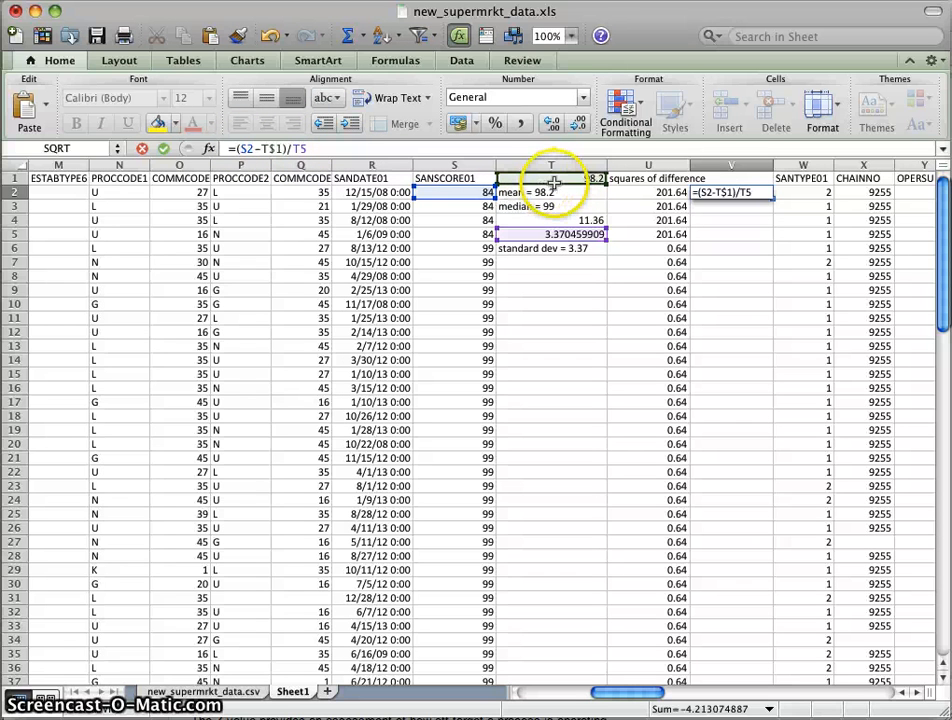
pyautogui.click(301, 148)
pyautogui.write('$')
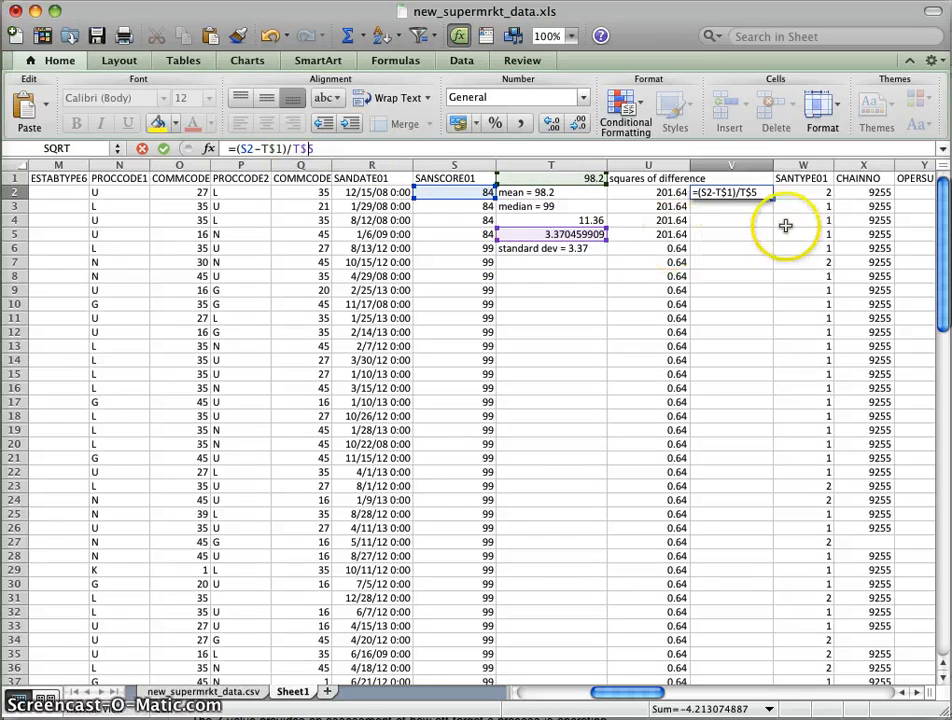
pyautogui.press('Return')
pyautogui.press('Up')
# Step: Copy the formula from V2 down column V, starting at V3, for the remaining score rows
pyautogui.press('super+c')
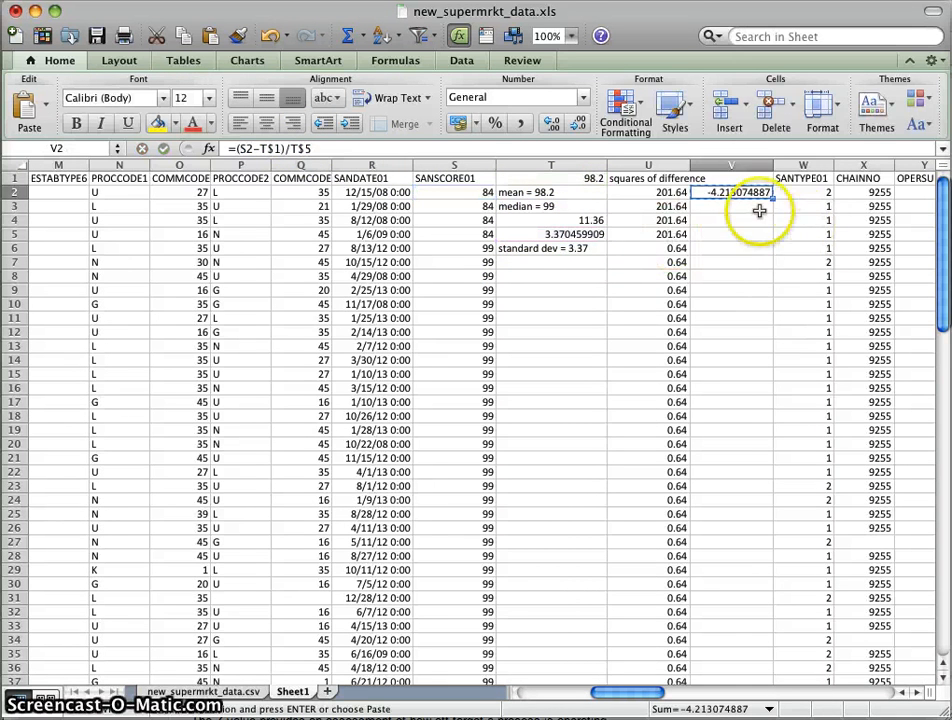
pyautogui.click(759, 208)
pyautogui.moveTo(740, 206); pyautogui.dragTo(731, 364)
pyautogui.press('super+v')
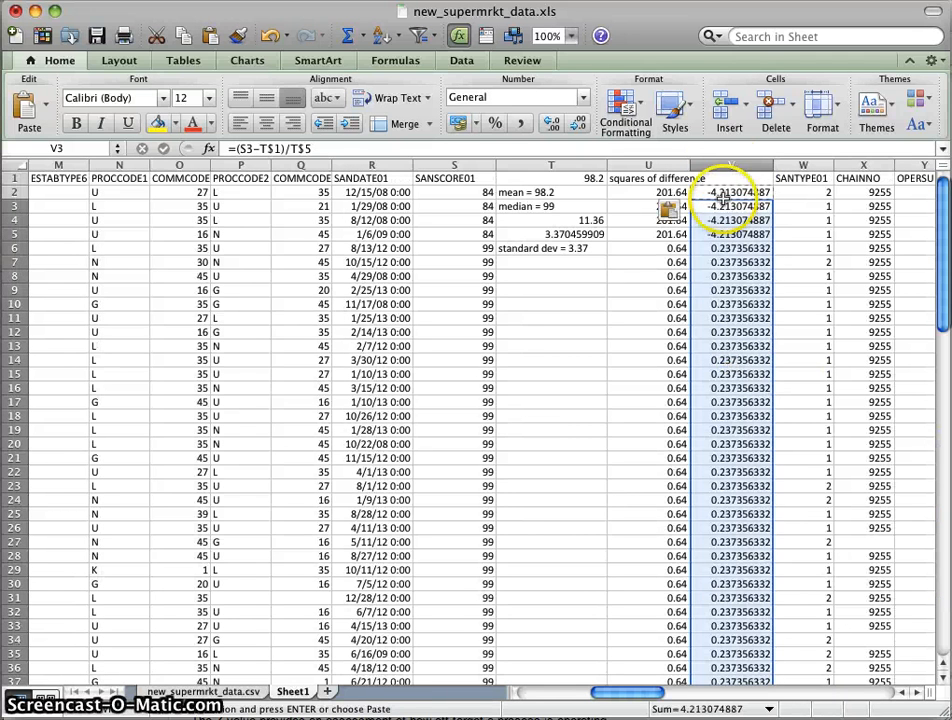
# Step: Enter the column header z-score in V1
pyautogui.click(727, 178)
pyautogui.write('z-score')
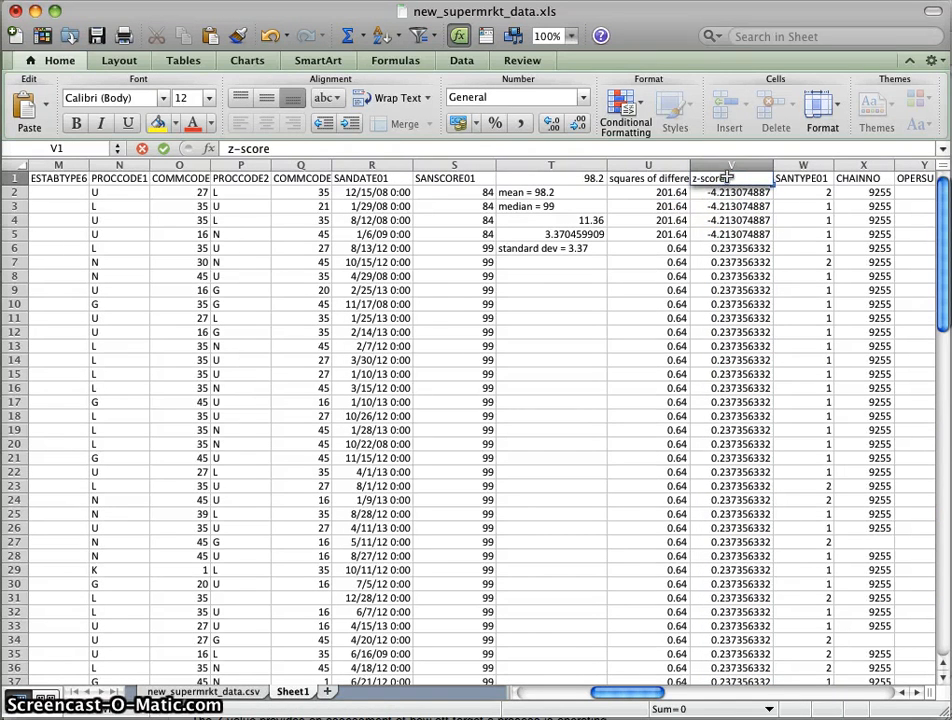
pyautogui.press('Return')
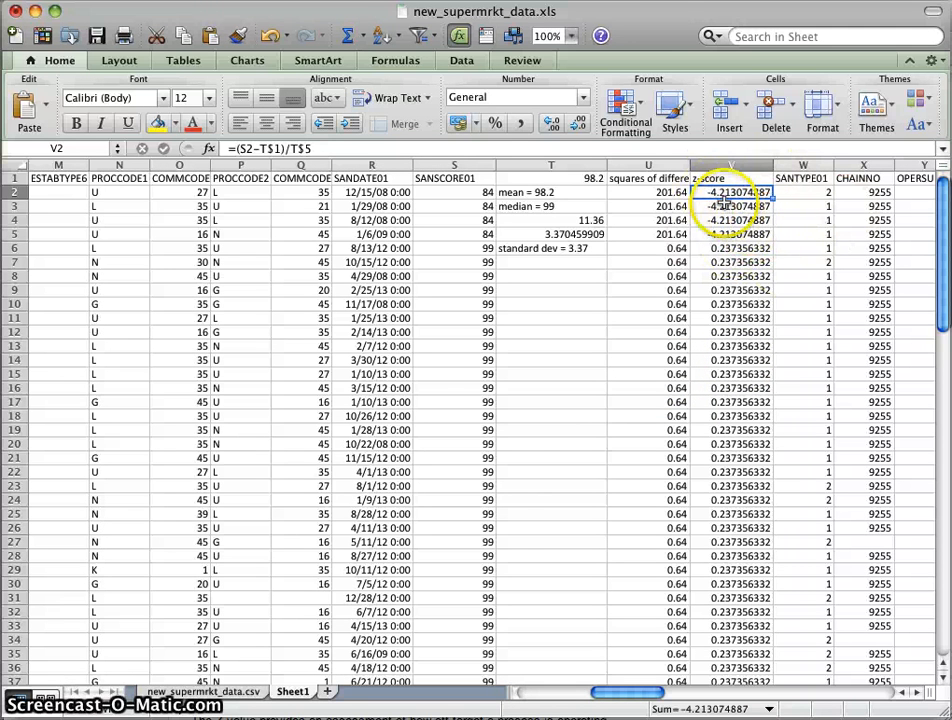
# Step: Switch to the browser with the Wikipedia Standard score article and bring up the Standard deviation article
pyautogui.press('F3')
pyautogui.click(925, 200)
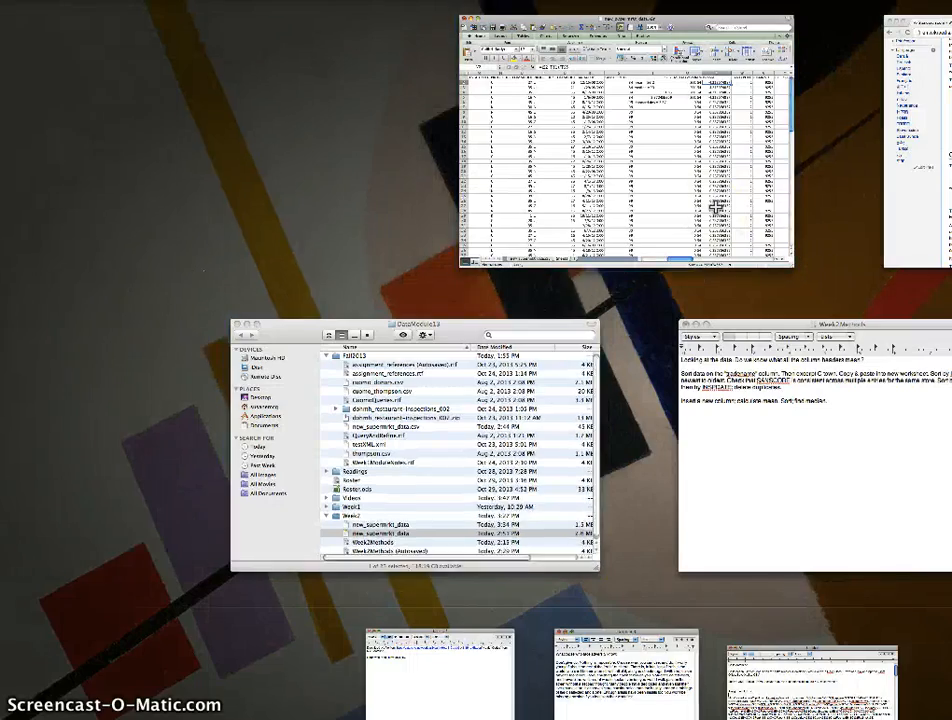
pyautogui.scroll(5, 676, 256)
pyautogui.click(671, 20)
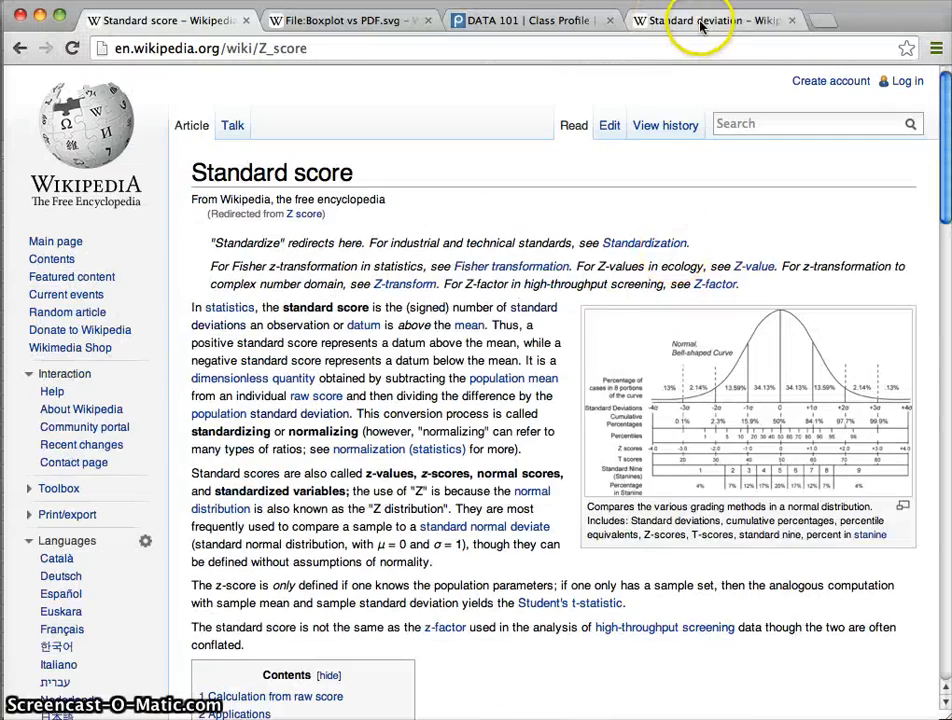